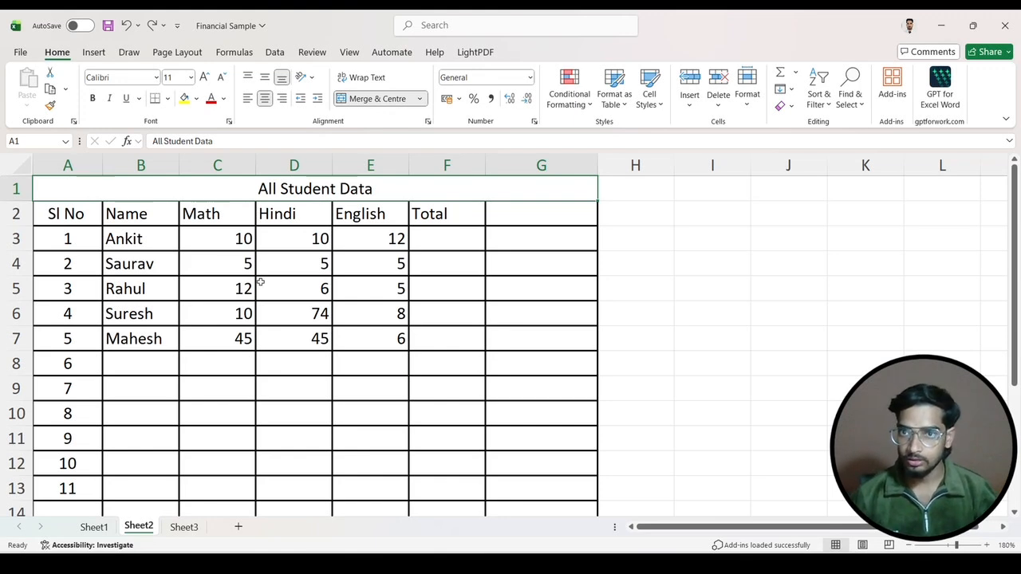
pyautogui.click(300, 287)
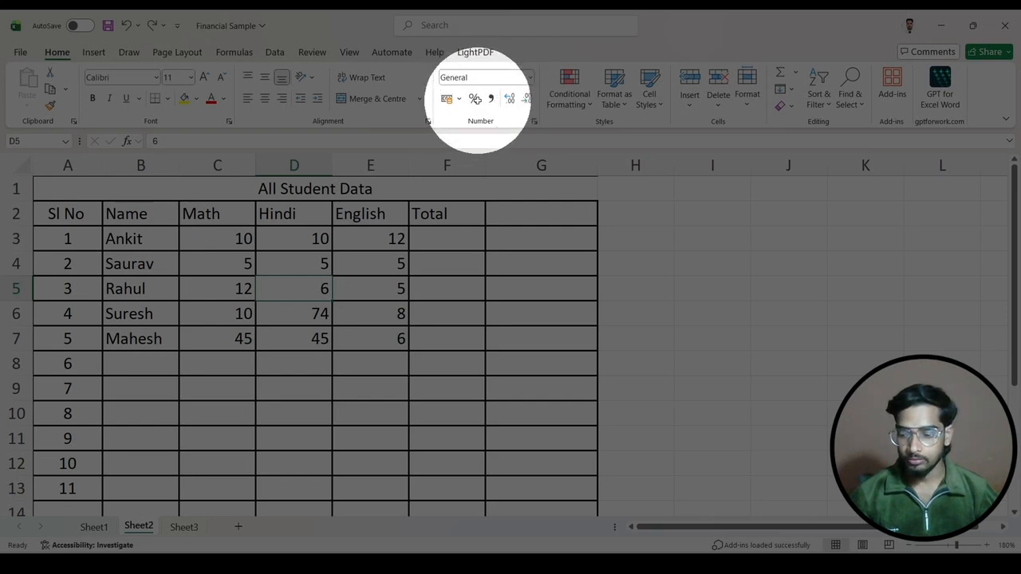
pyautogui.press('Escape')
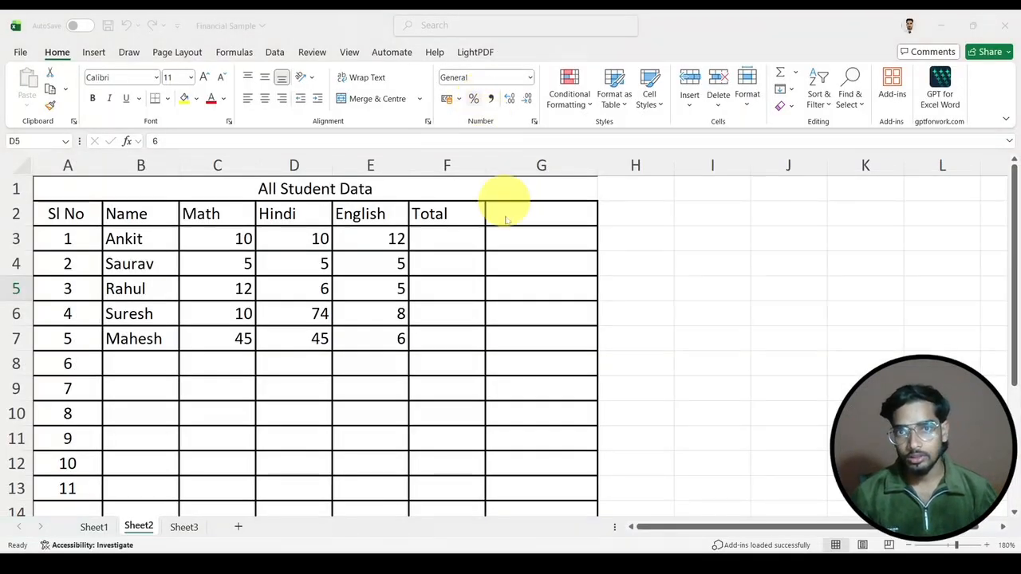
pyautogui.click(447, 163)
pyautogui.click(448, 163)
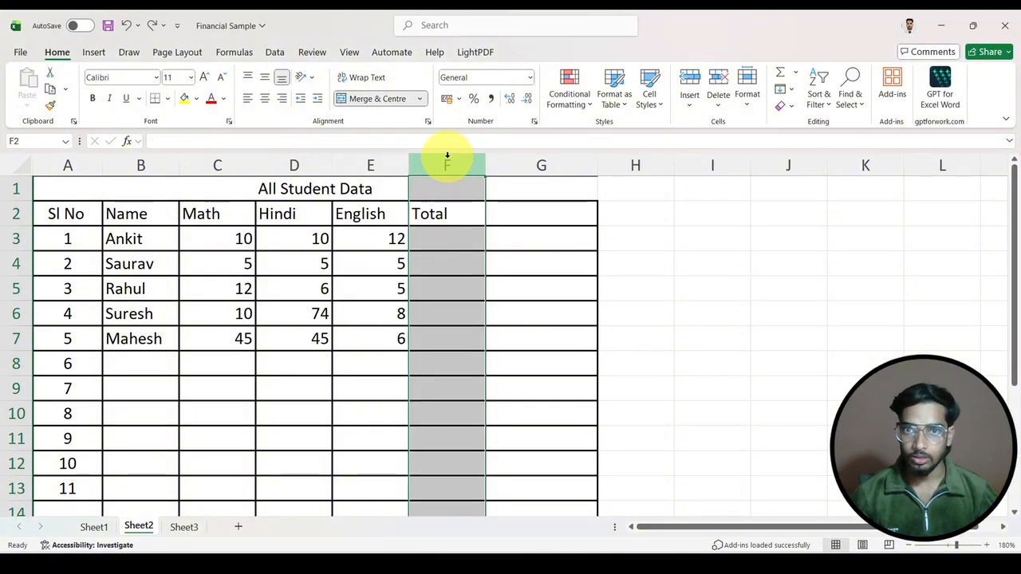
pyautogui.click(530, 79)
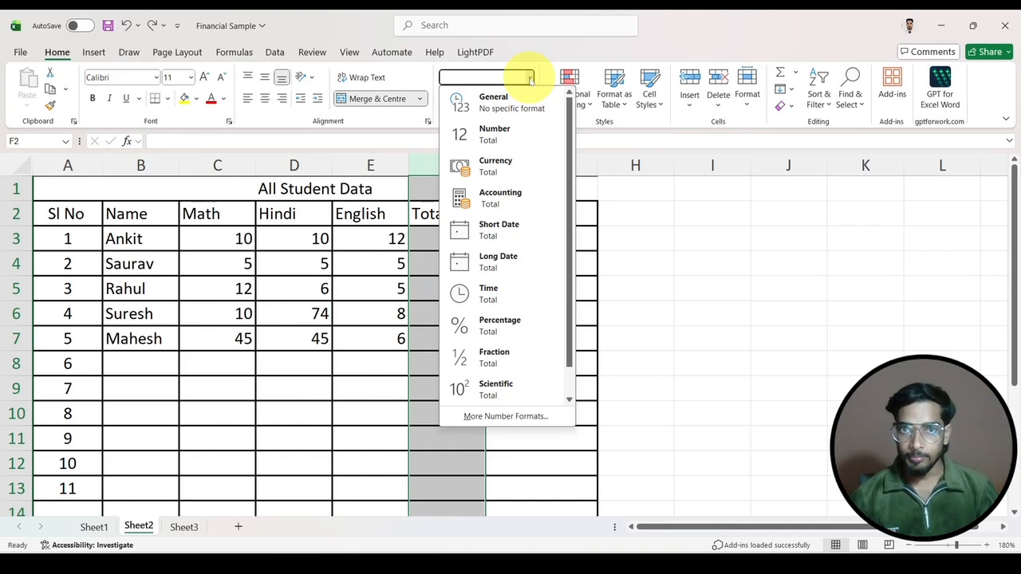
pyautogui.click(531, 80)
pyautogui.click(511, 347)
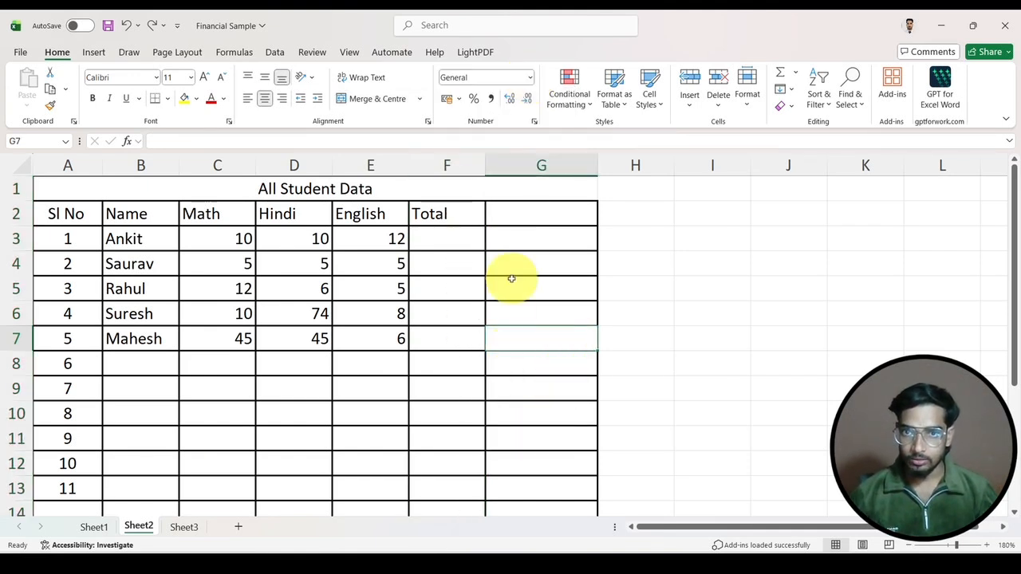
# Sum Math, Hindi and English in F3 with =SUM(C3:E3) and fill the formula down to F7
pyautogui.click(440, 234)
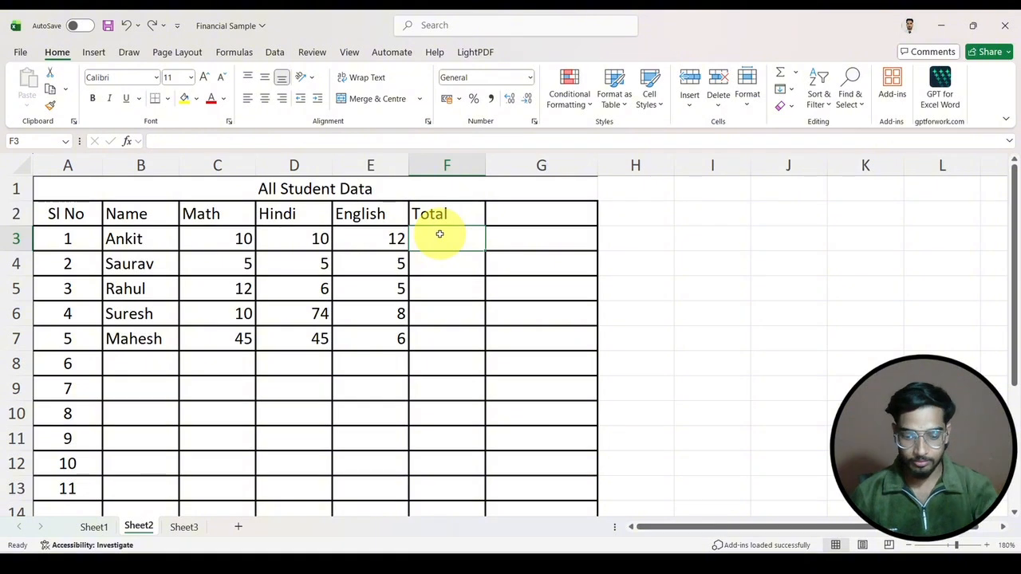
pyautogui.hotkey('alt', '=')
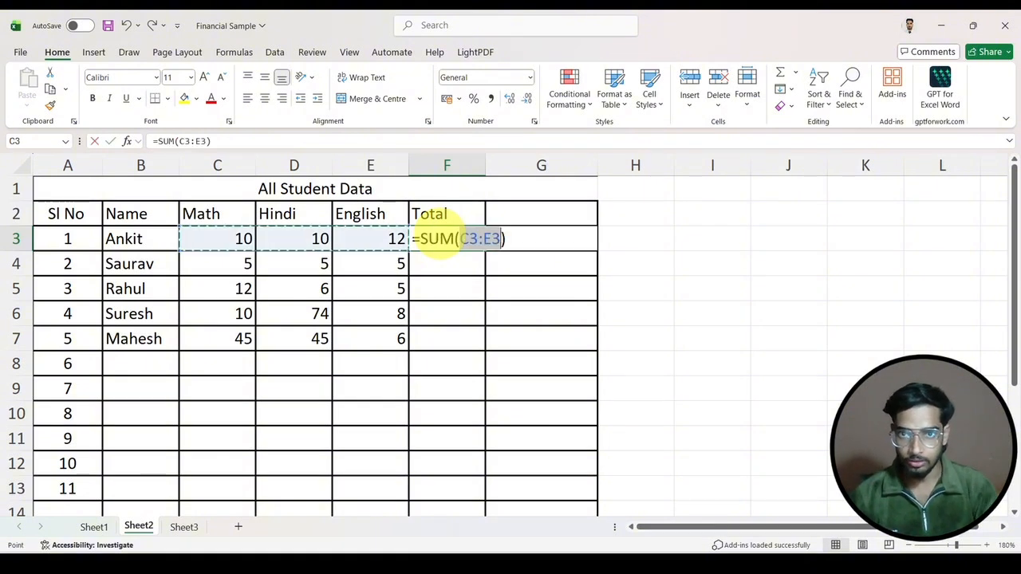
pyautogui.press('Return')
pyautogui.click(469, 233)
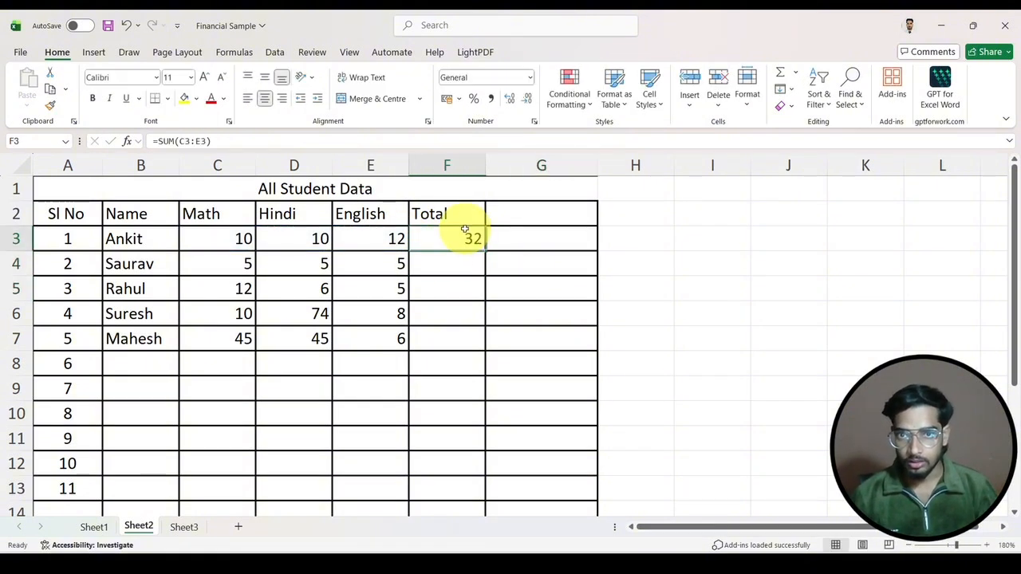
pyautogui.moveTo(485, 250); pyautogui.dragTo(481, 352)
pyautogui.click(542, 322)
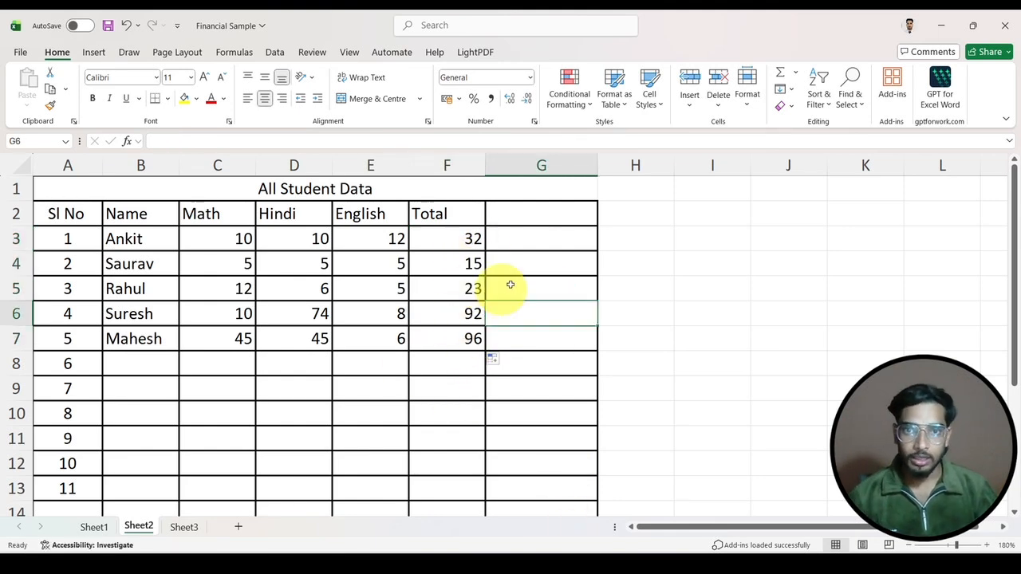
pyautogui.click(539, 241)
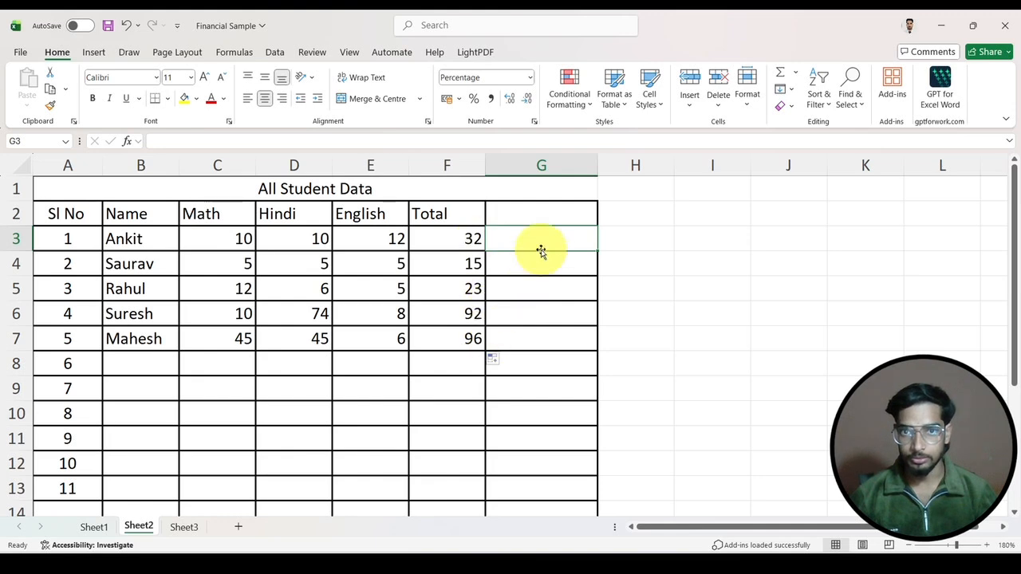
pyautogui.click(567, 425)
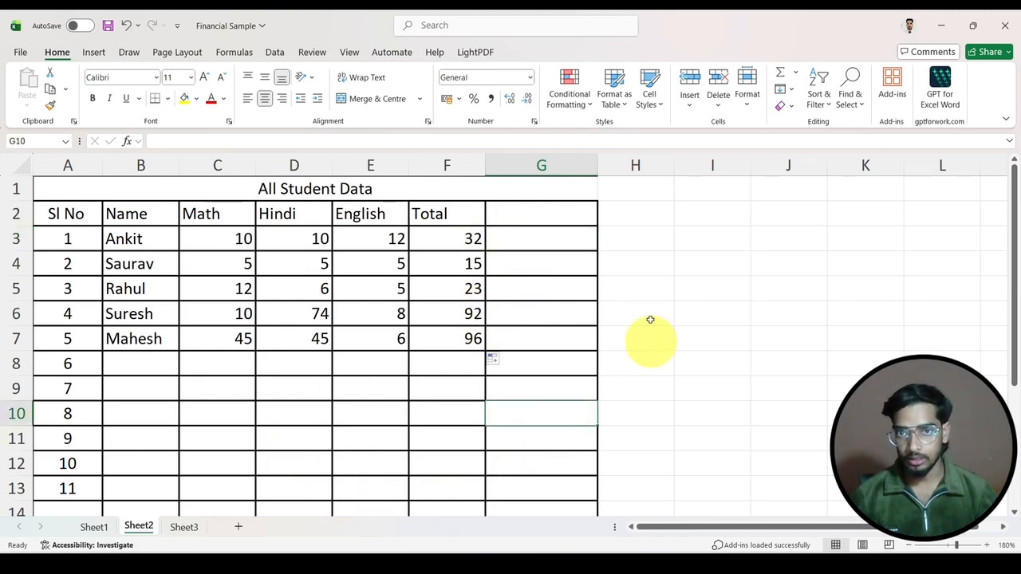
pyautogui.click(527, 243)
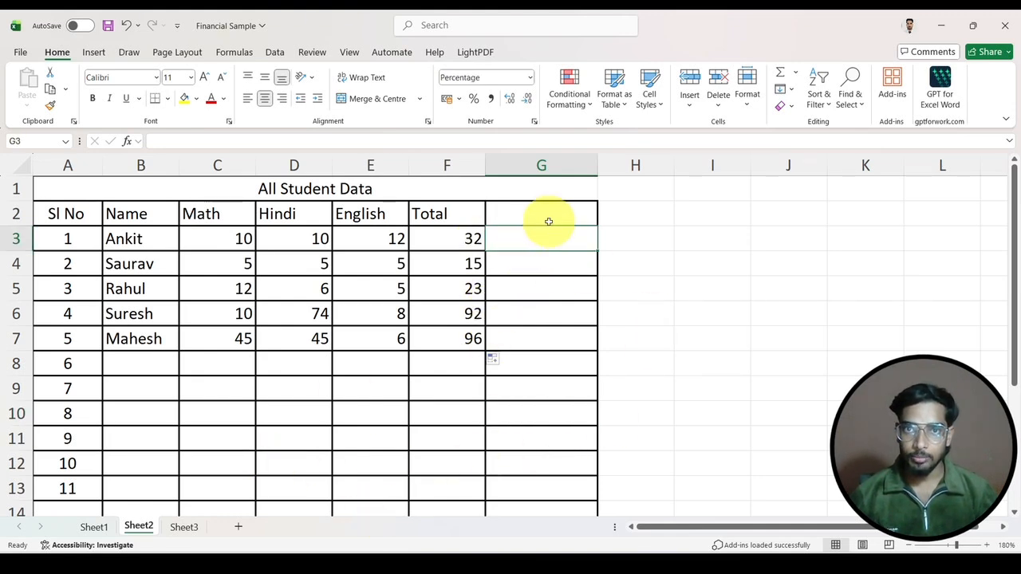
pyautogui.click(664, 237)
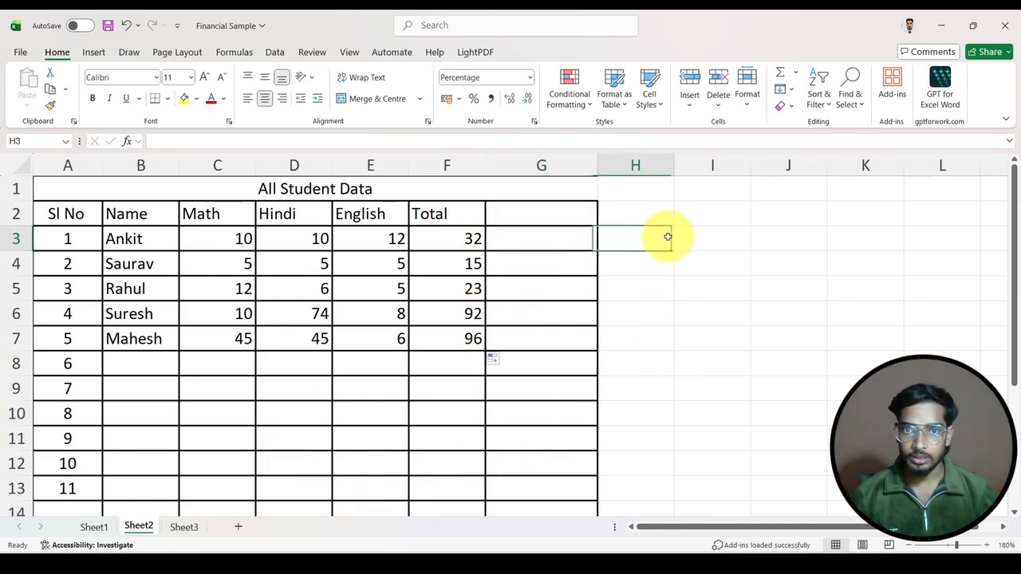
# Format the whole of column G as Percentage with the percent style
pyautogui.click(529, 167)
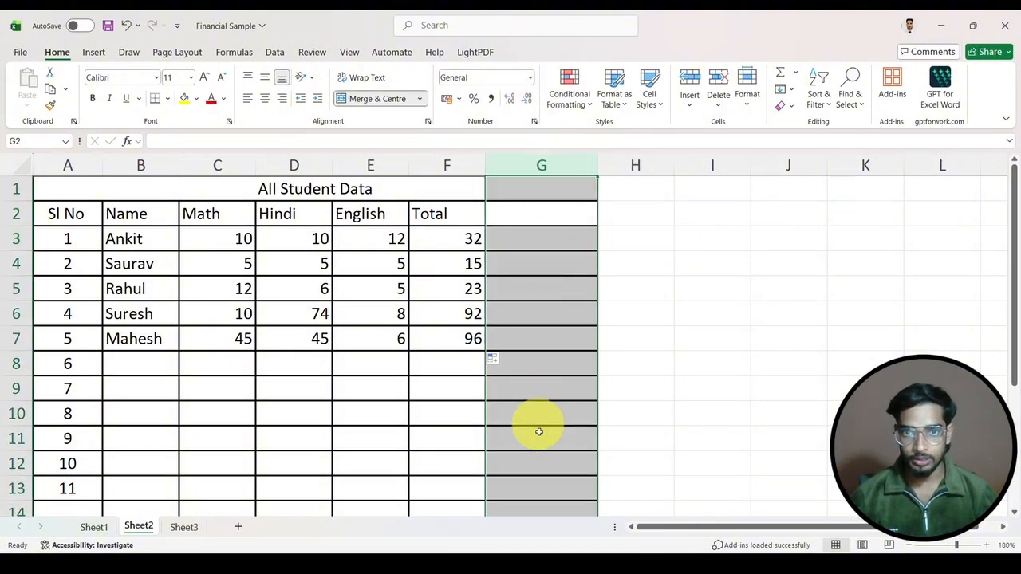
pyautogui.click(528, 77)
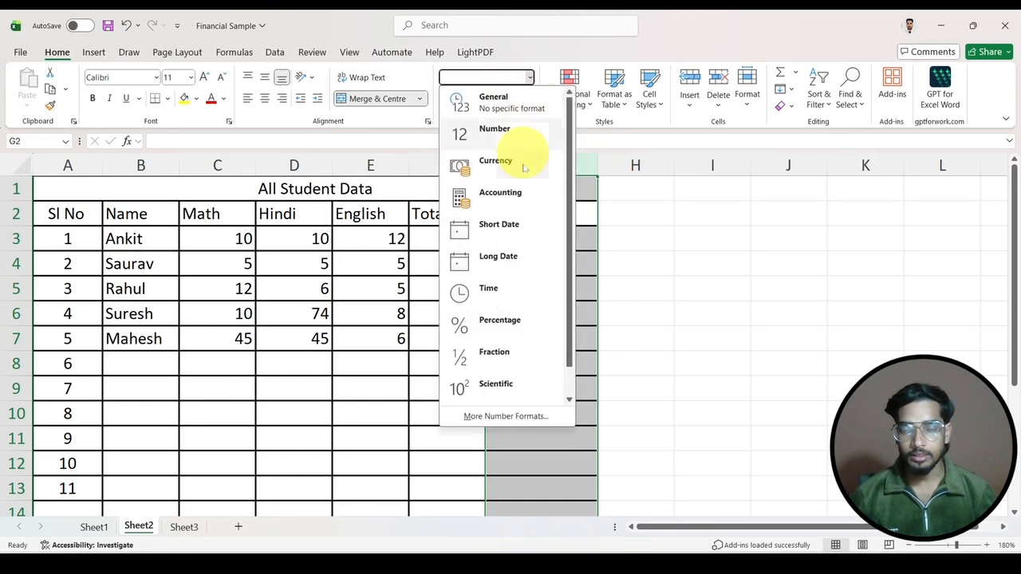
pyautogui.click(498, 319)
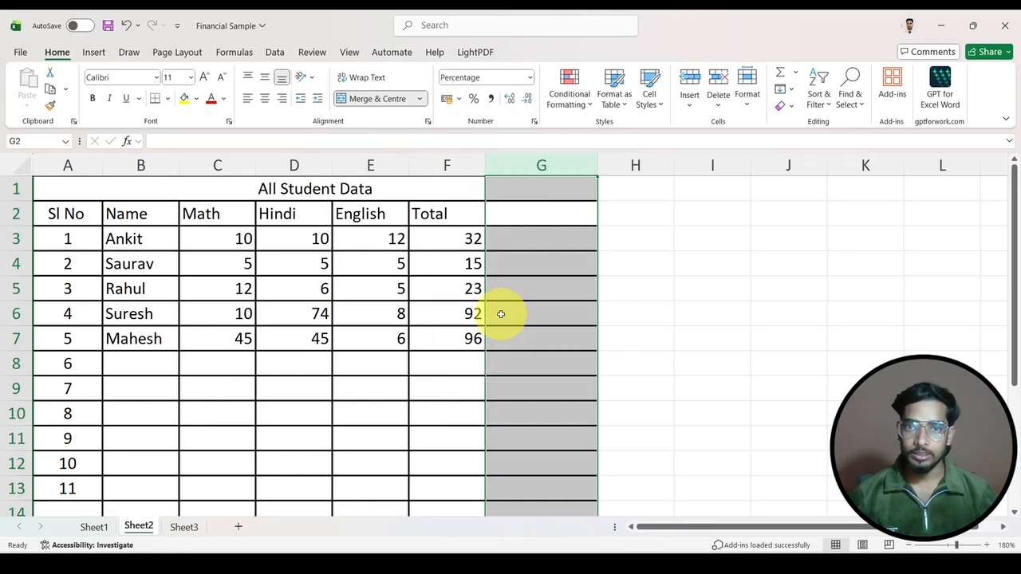
pyautogui.click(531, 257)
pyautogui.click(566, 165)
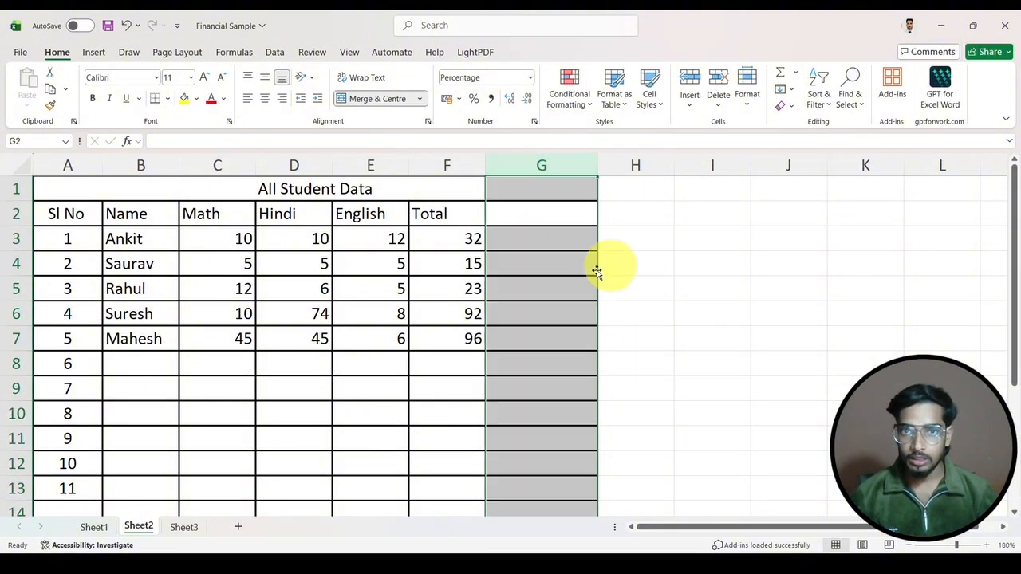
pyautogui.click(474, 100)
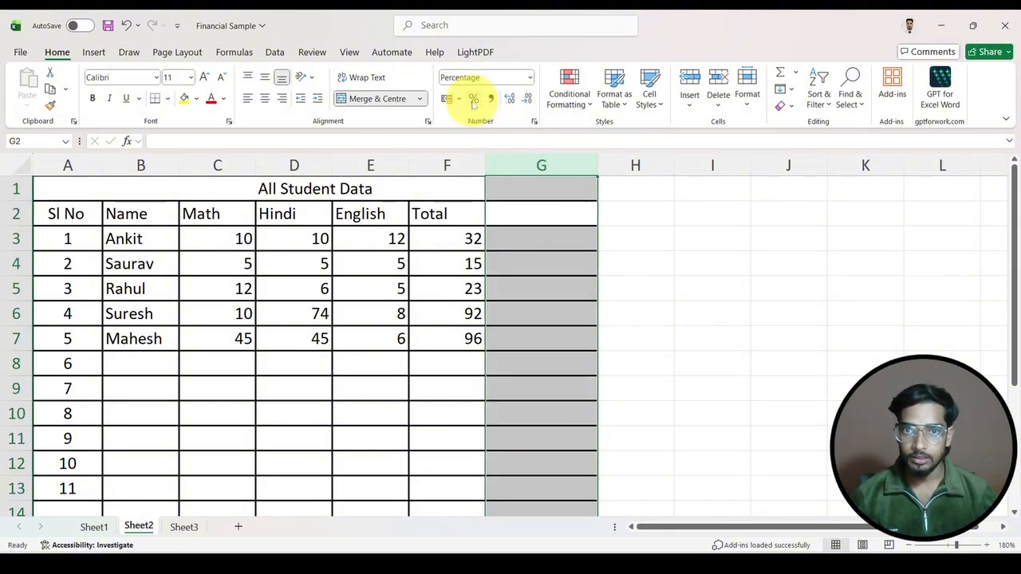
# Enter 10% in cell G3 beside the first student's total
pyautogui.click(507, 242)
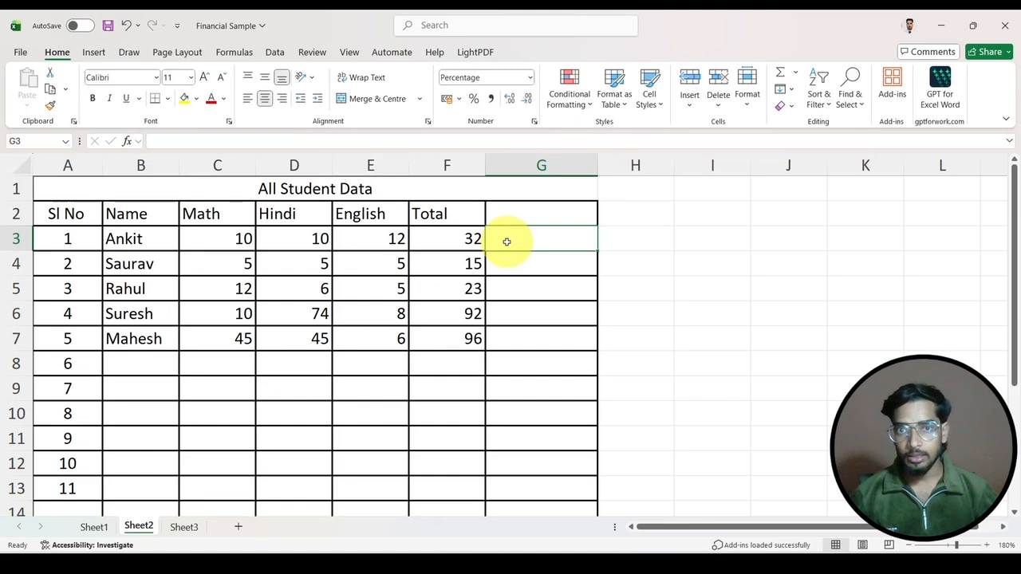
pyautogui.click(528, 261)
pyautogui.click(535, 237)
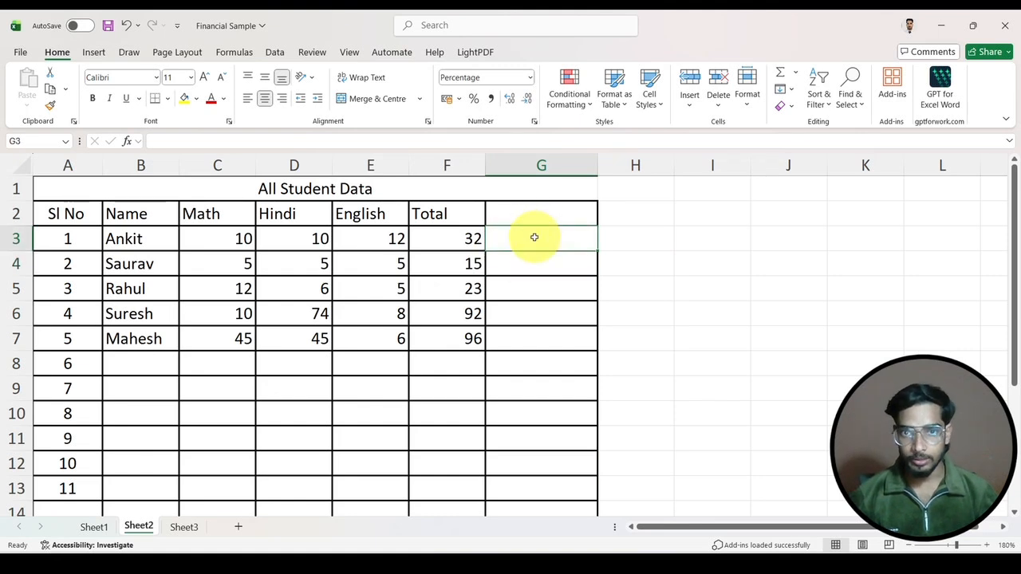
pyautogui.write('10')
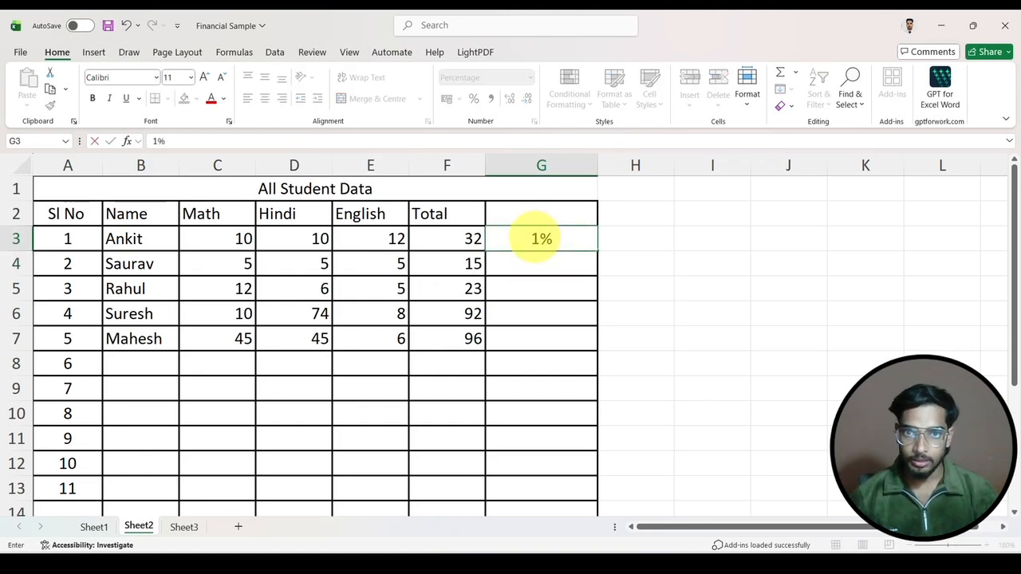
pyautogui.click(582, 296)
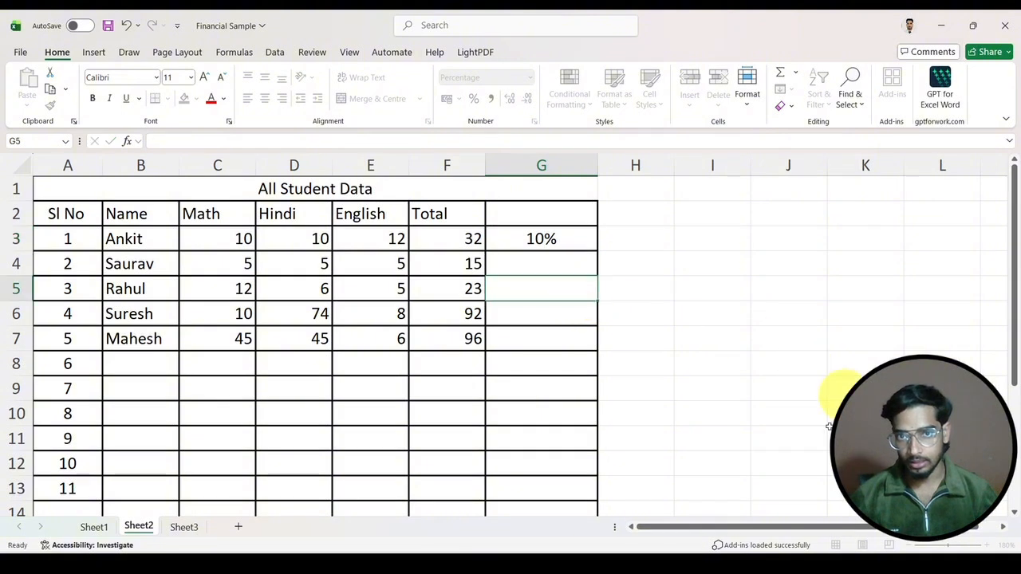
# Increase the percentage in G3 to three decimal places and reduce it back to none
pyautogui.click(549, 241)
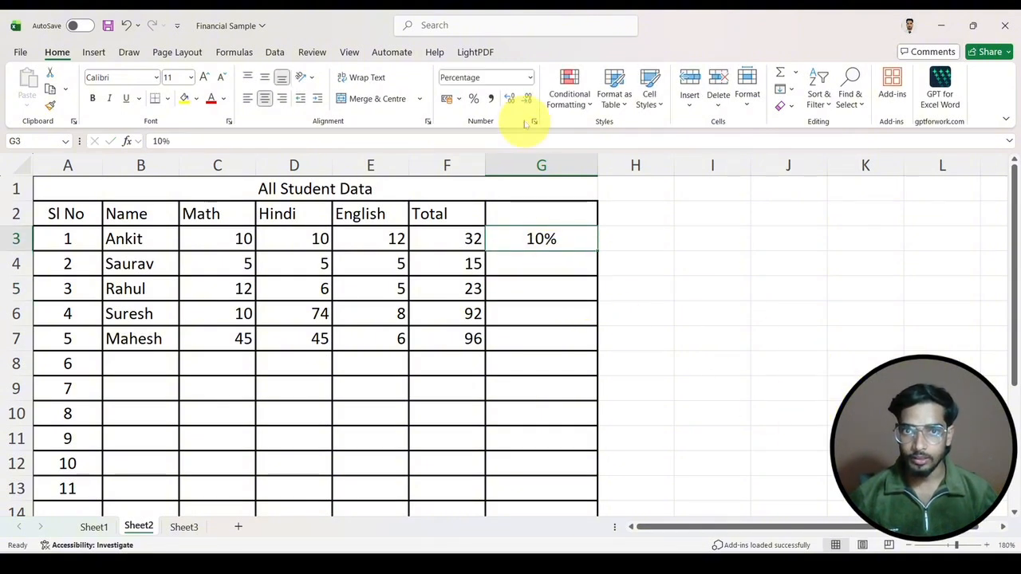
pyautogui.click(511, 99)
pyautogui.click(510, 100)
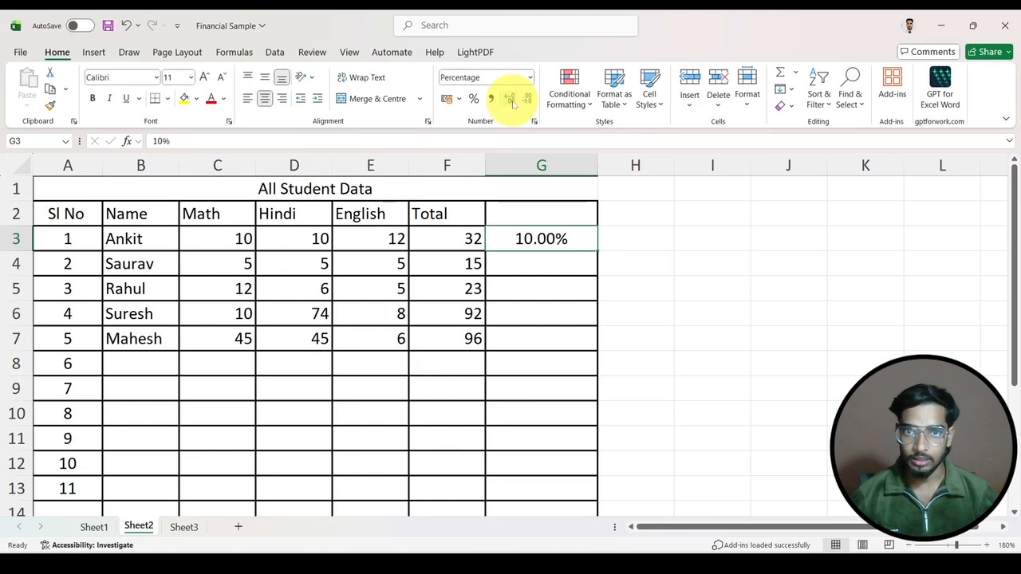
pyautogui.click(510, 100)
pyautogui.click(527, 99)
pyautogui.click(526, 99)
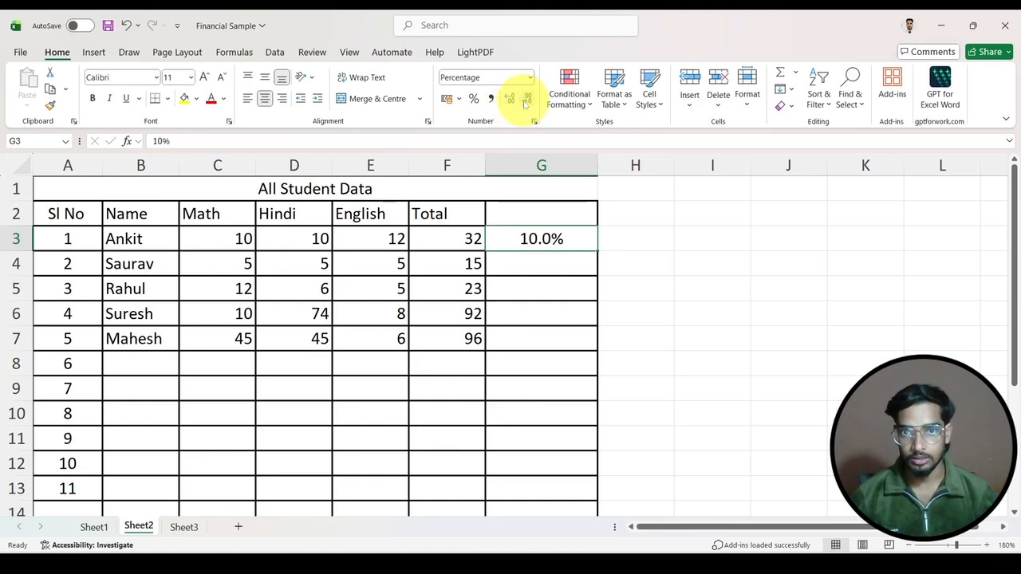
pyautogui.click(527, 100)
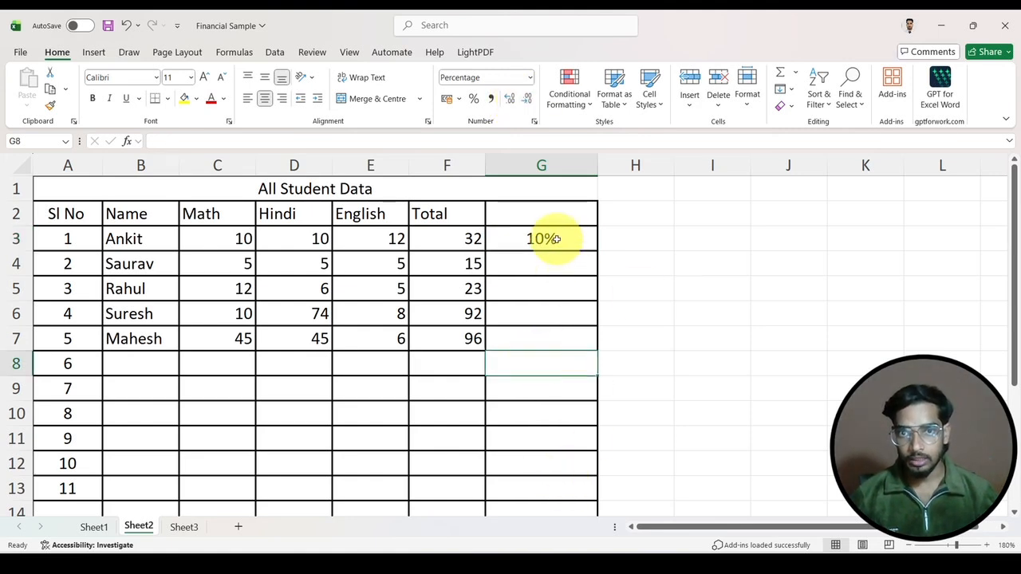
pyautogui.click(449, 238)
pyautogui.click(580, 242)
pyautogui.click(572, 337)
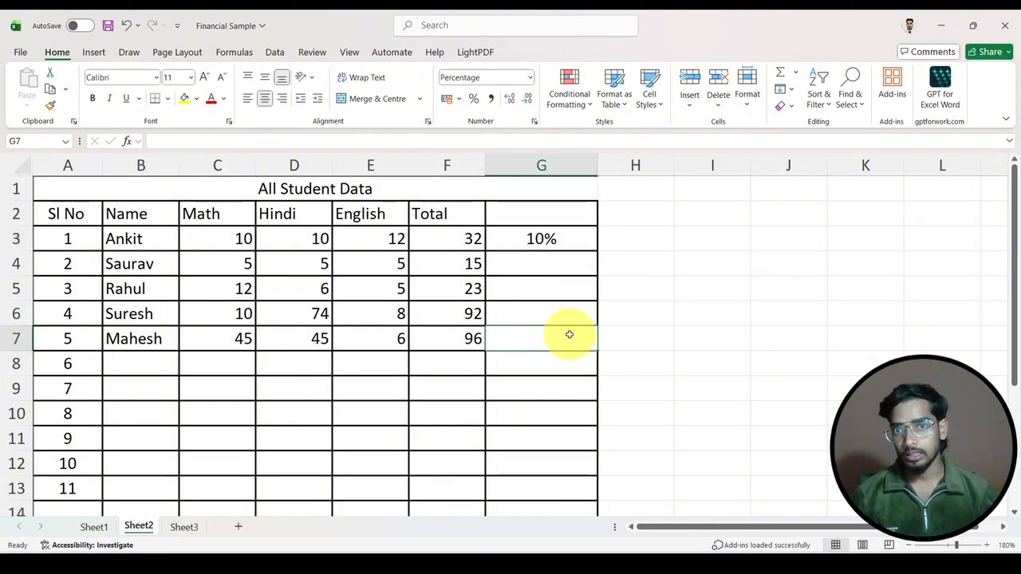
pyautogui.click(474, 244)
pyautogui.click(522, 239)
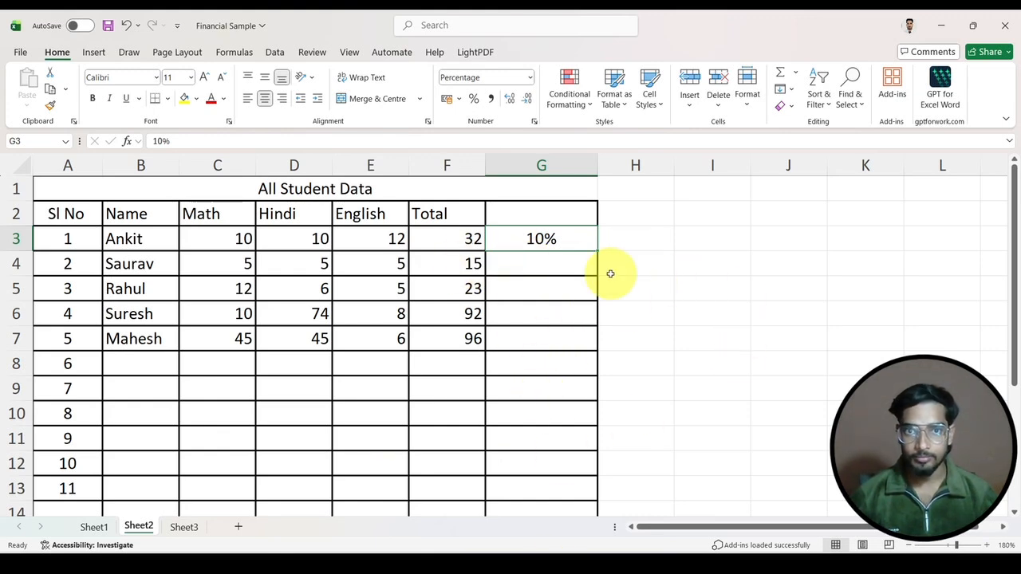
pyautogui.click(638, 241)
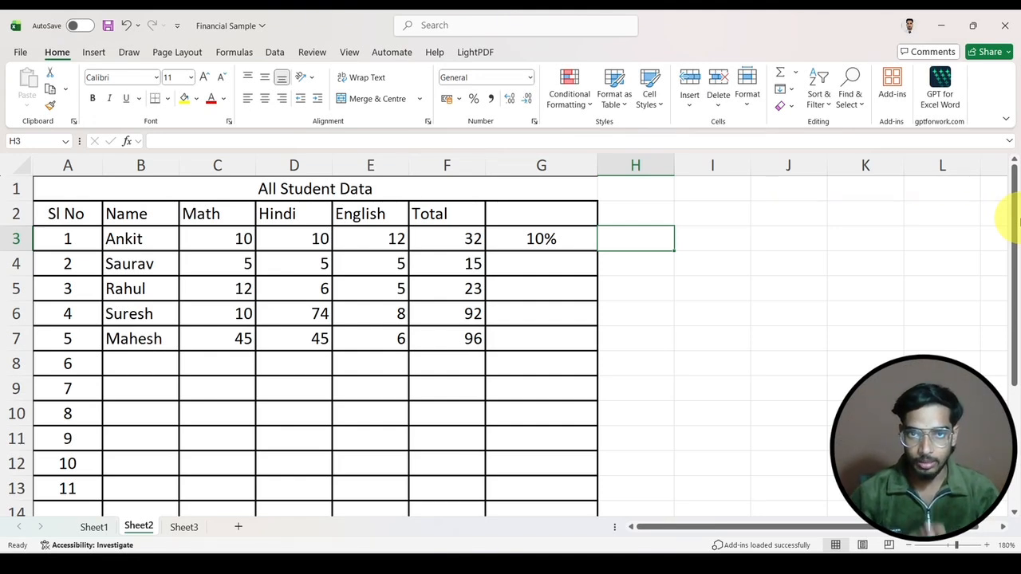
pyautogui.click(728, 315)
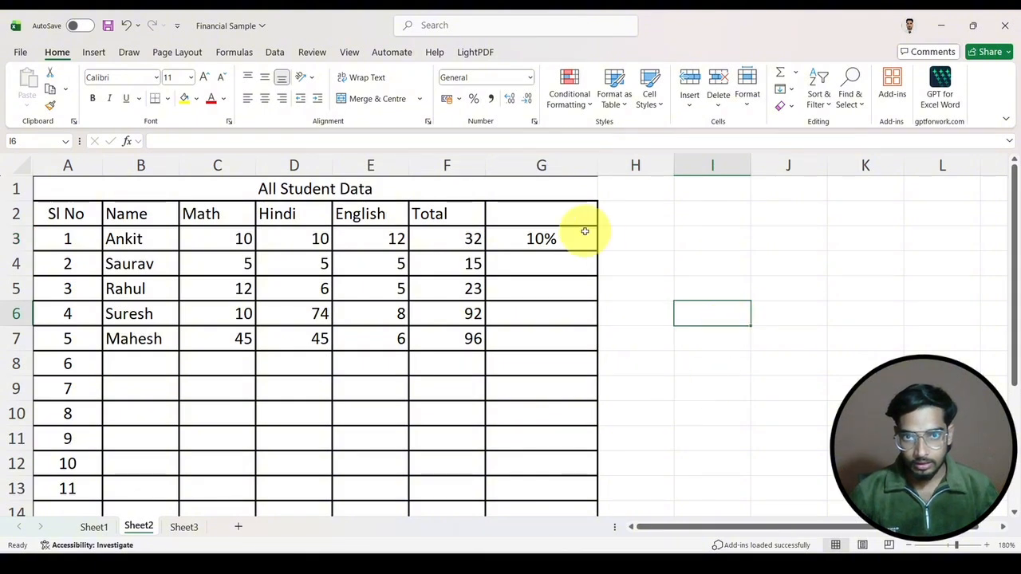
# Begin a formula in cell H3 beside the first student's percentage
pyautogui.click(637, 239)
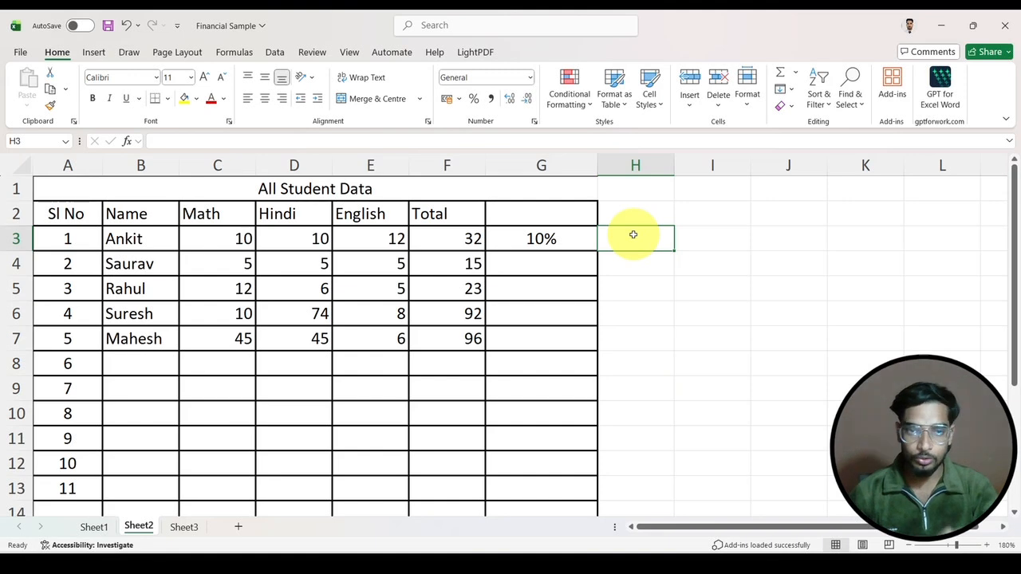
pyautogui.write('=')
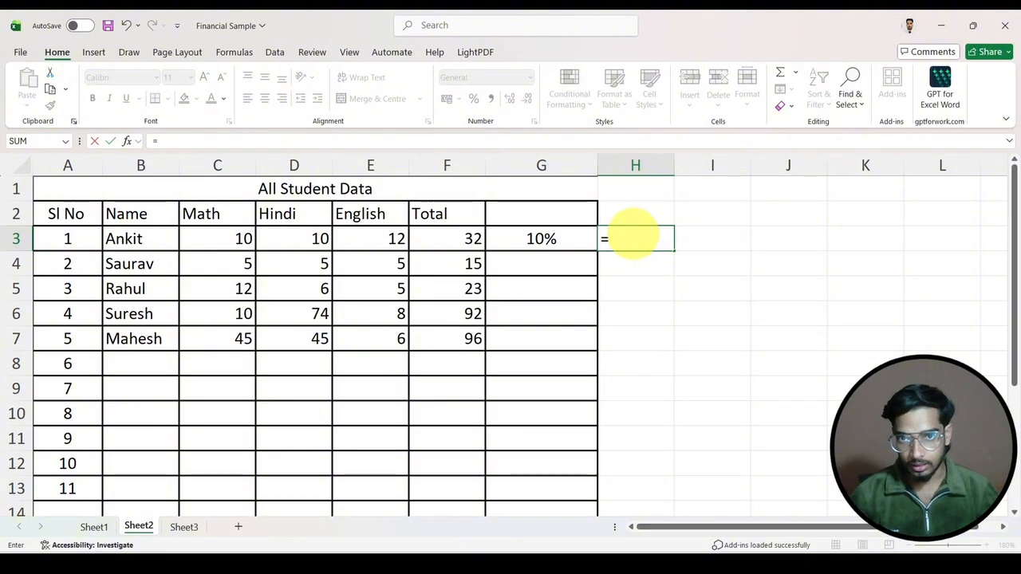
pyautogui.click(464, 241)
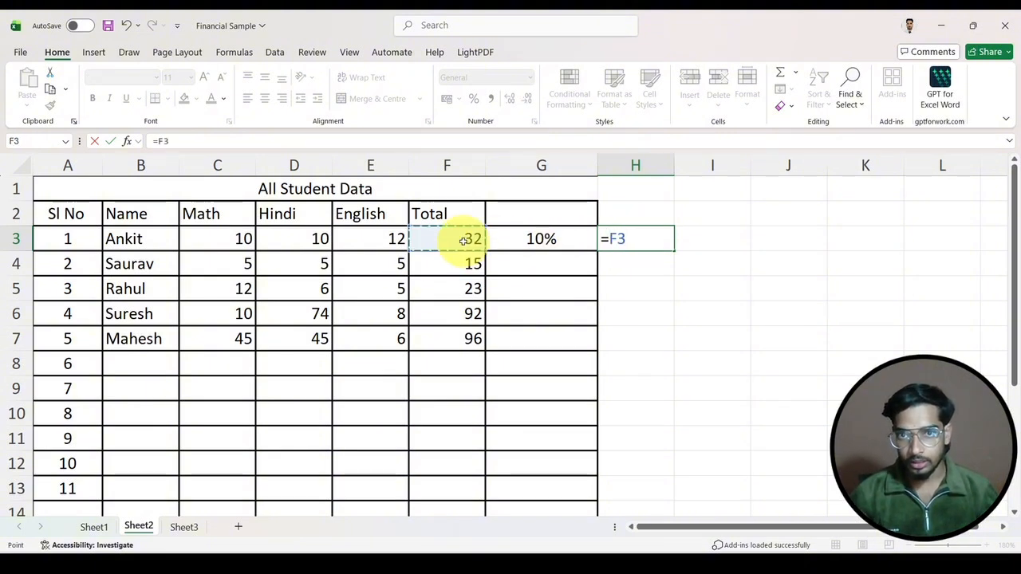
pyautogui.click(467, 290)
pyautogui.click(470, 234)
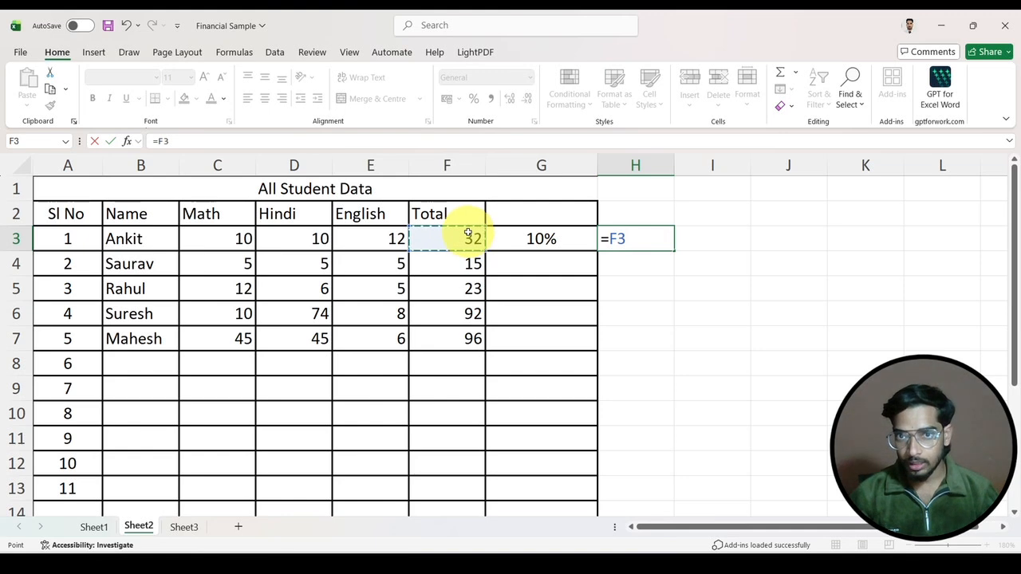
pyautogui.click(16, 238)
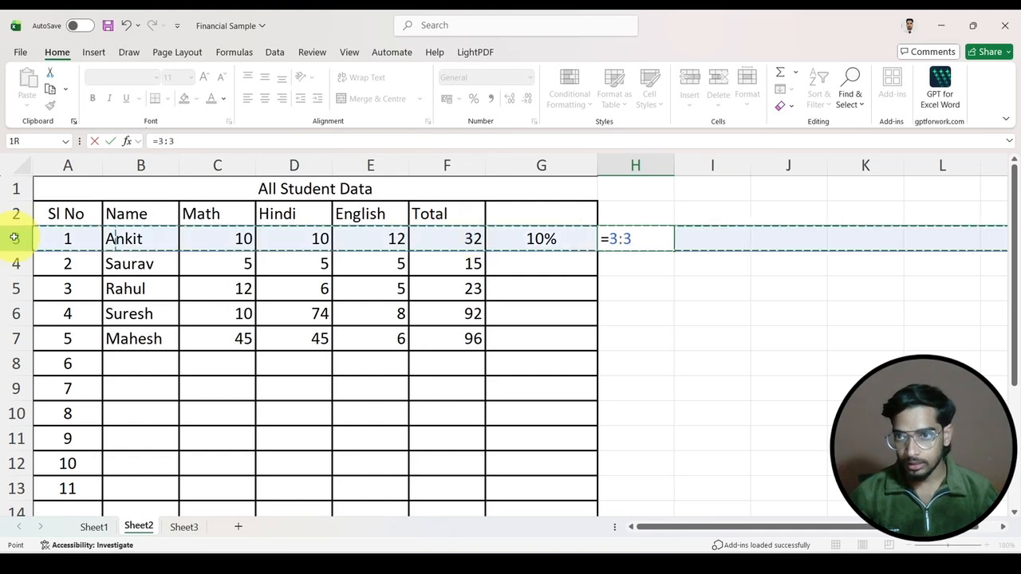
pyautogui.click(16, 289)
pyautogui.click(16, 239)
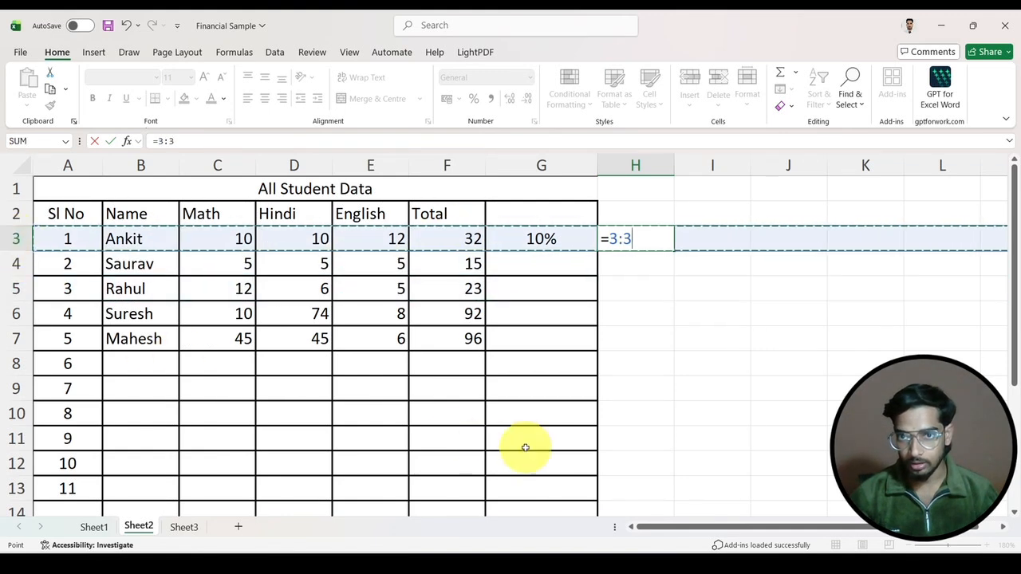
pyautogui.click(470, 239)
pyautogui.click(450, 166)
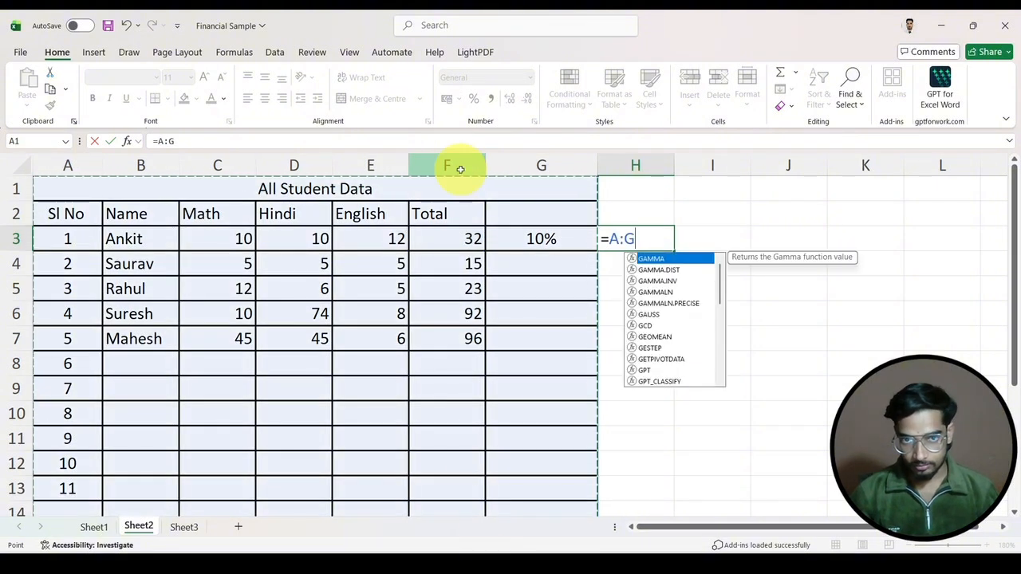
pyautogui.click(615, 236)
pyautogui.press('BackSpace')
pyautogui.press('BackSpace')
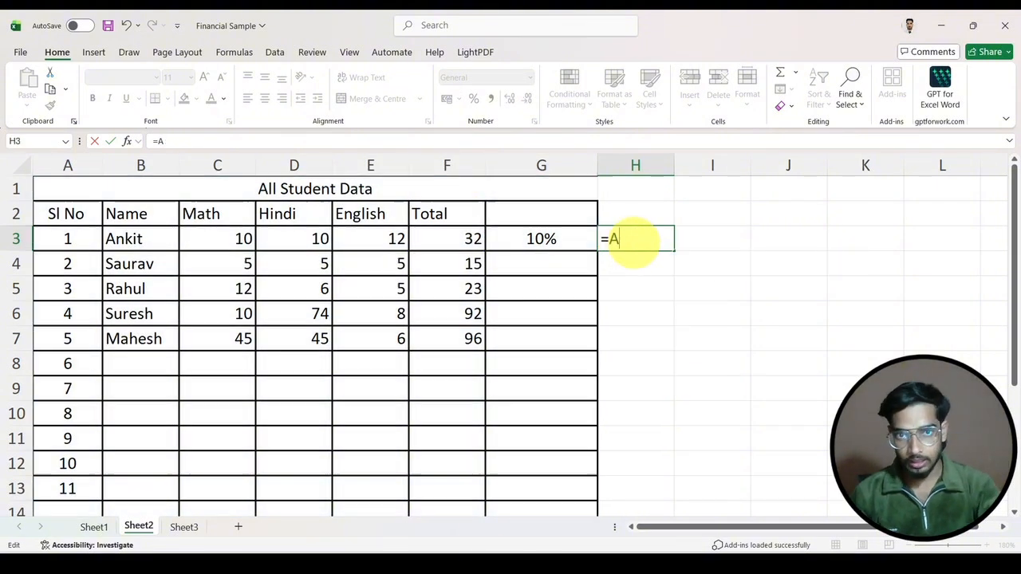
pyautogui.press('BackSpace')
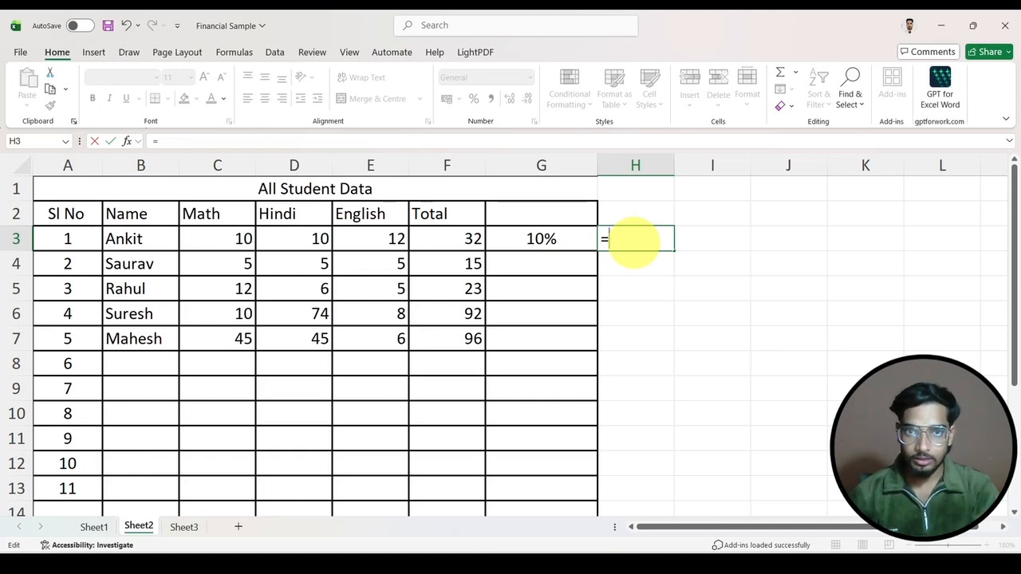
# Complete the formula in H3 as =F3*G3 to multiply the first student's total by the percentage
pyautogui.write('F')
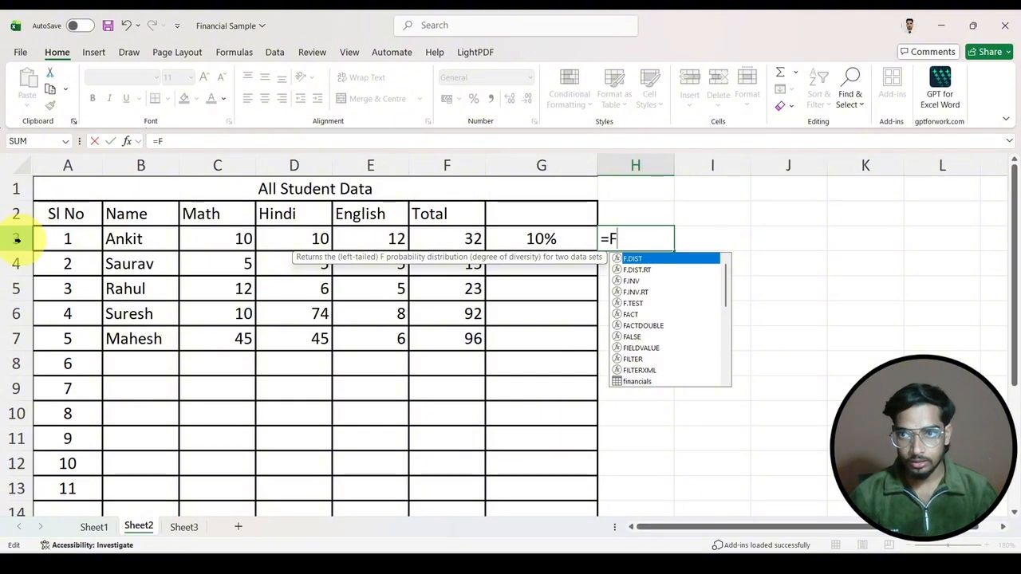
pyautogui.write('3')
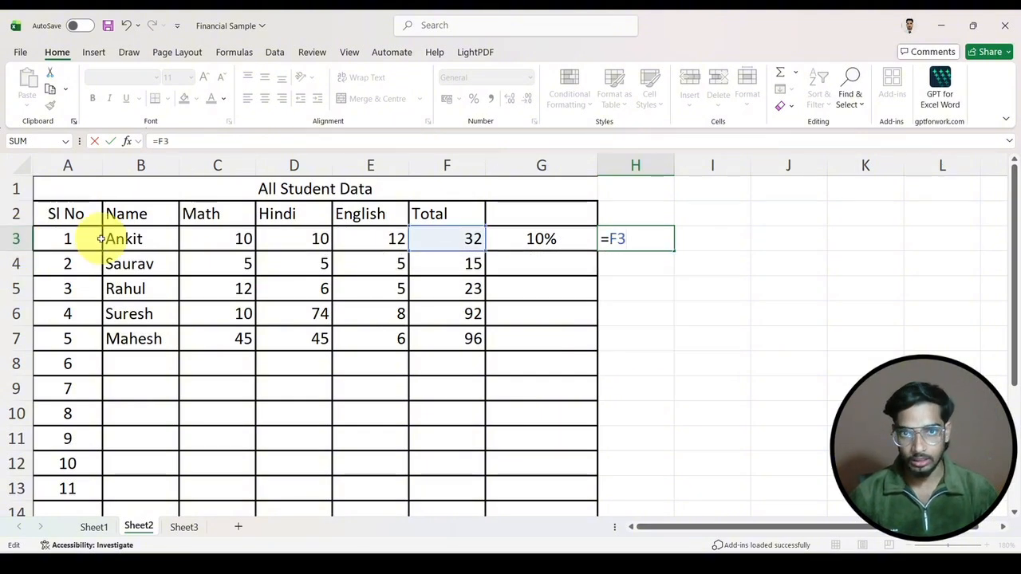
pyautogui.write('*')
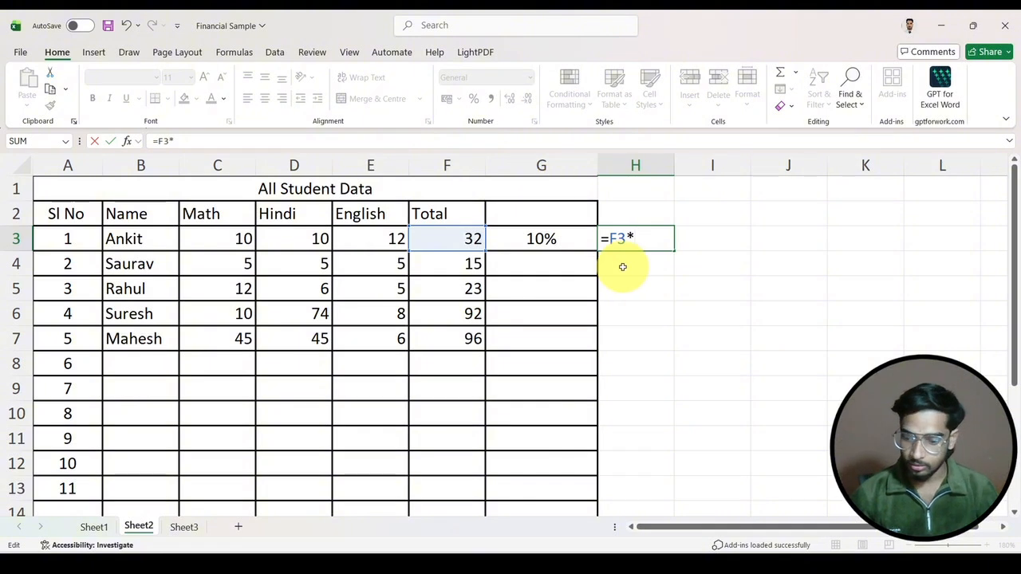
pyautogui.write('G')
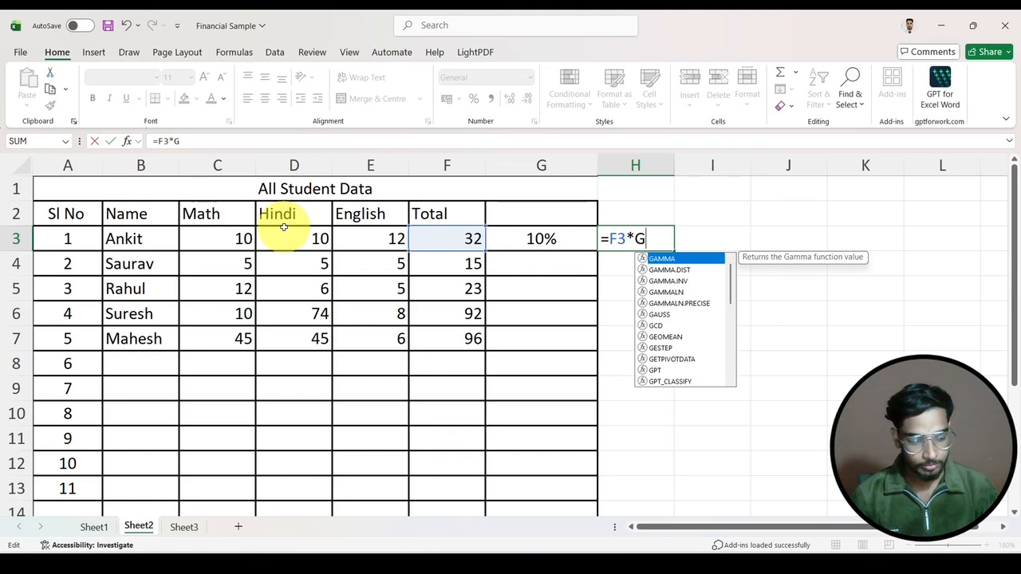
pyautogui.write('3')
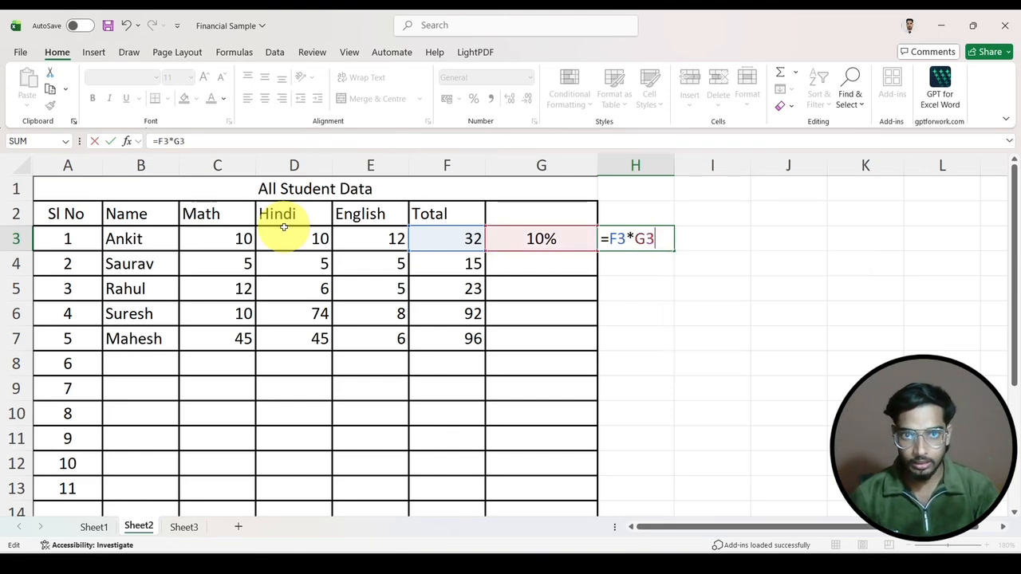
pyautogui.press('Return')
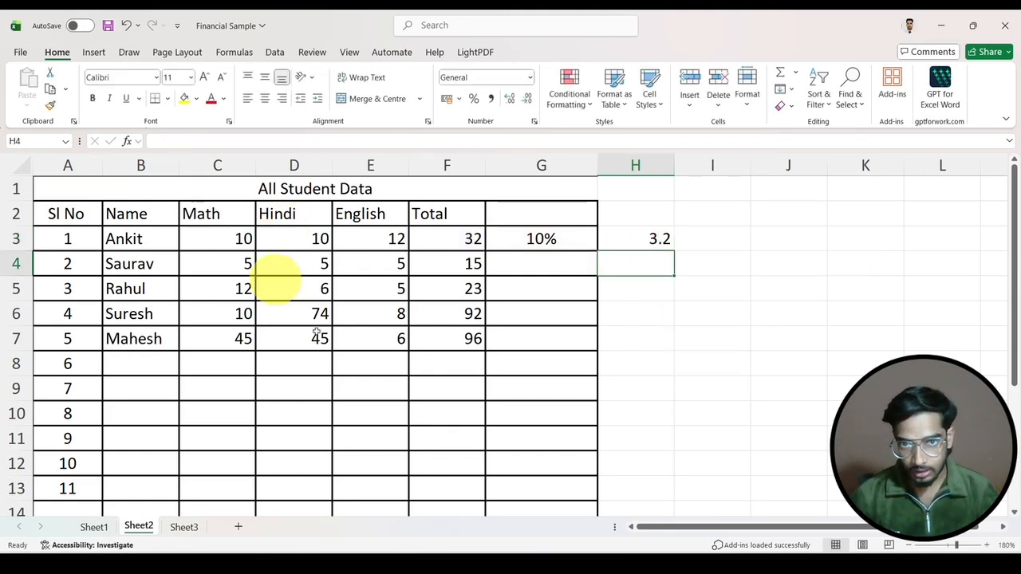
# Fill the 10% from G3 down to G7 for the other students
pyautogui.click(580, 242)
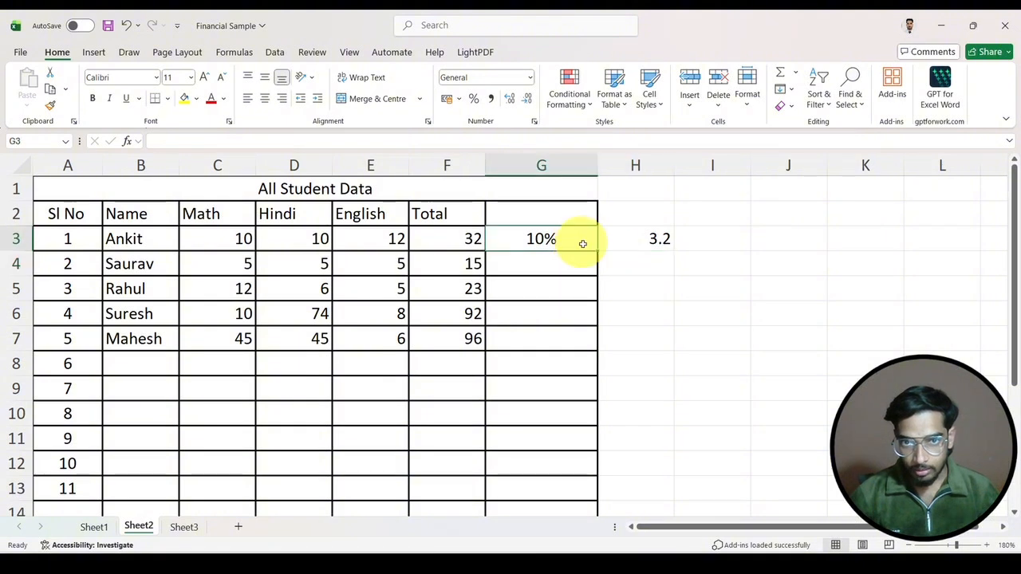
pyautogui.moveTo(598, 280); pyautogui.dragTo(593, 347)
pyautogui.click(702, 339)
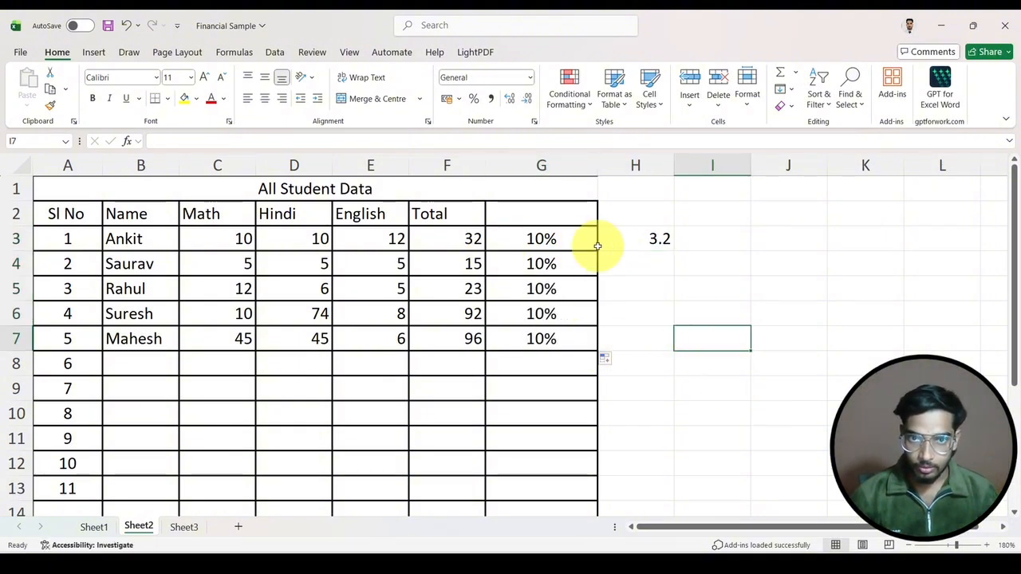
# Fill the percentage formula from H3 down to H7
pyautogui.click(651, 239)
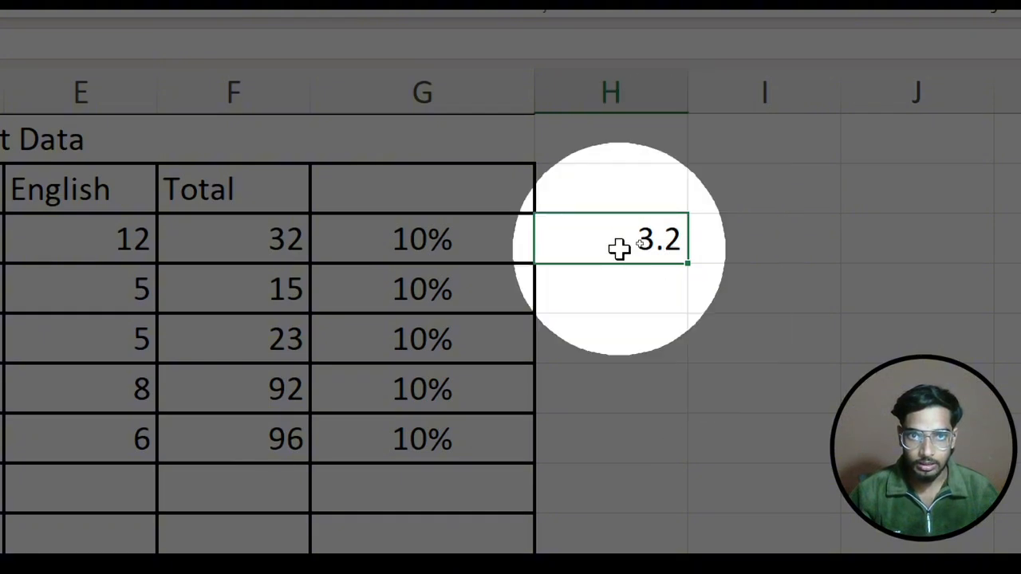
pyautogui.doubleClick(688, 263)
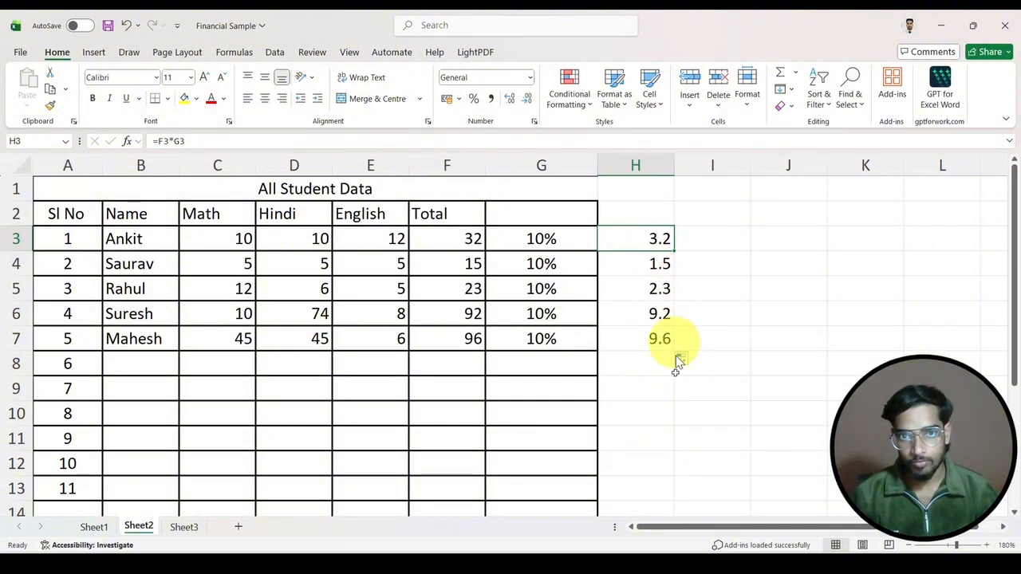
pyautogui.click(762, 288)
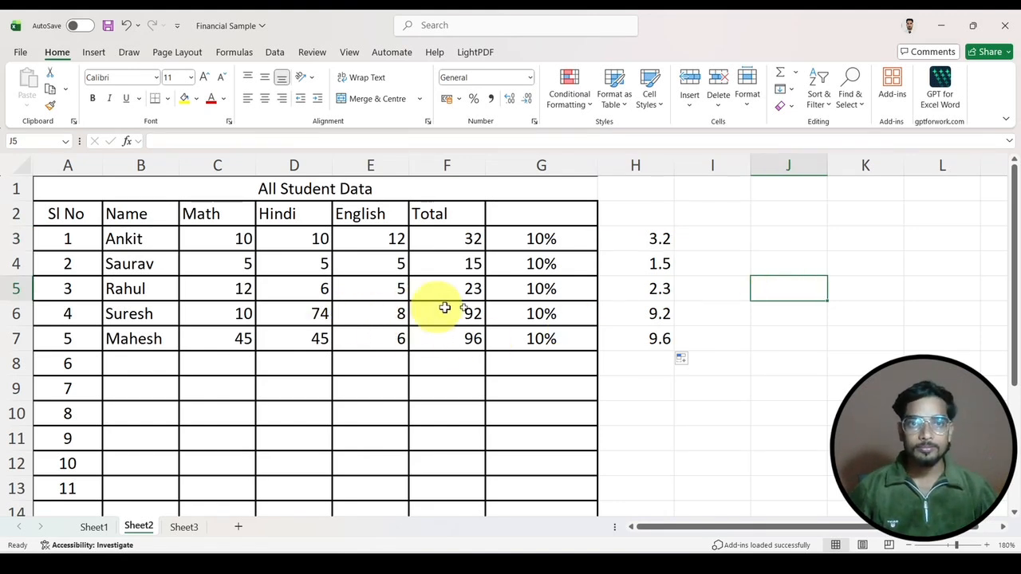
# Switch to Sheet3 and enter the heading Date in cell A1
pyautogui.click(182, 530)
pyautogui.click(418, 307)
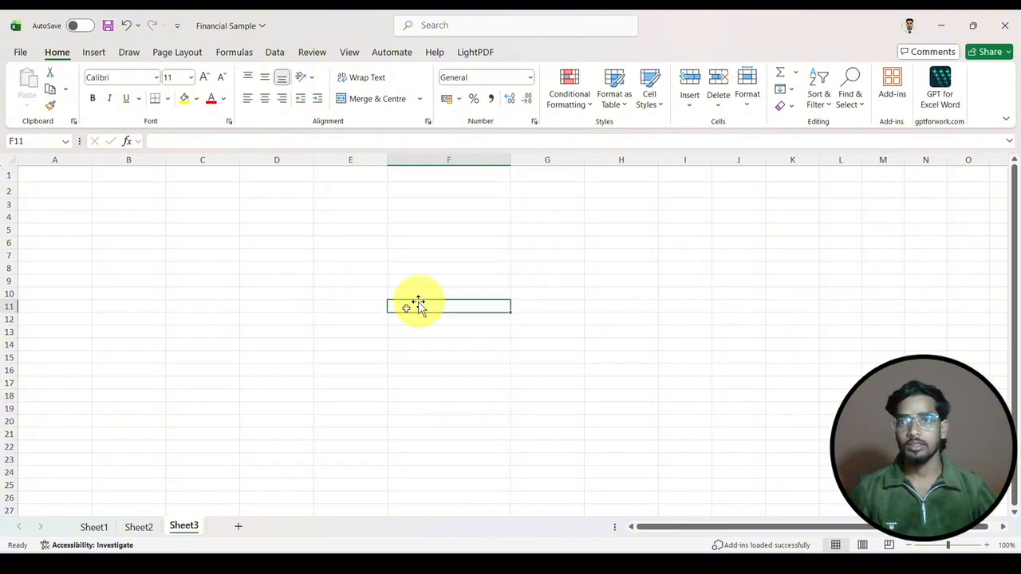
pyautogui.click(77, 161)
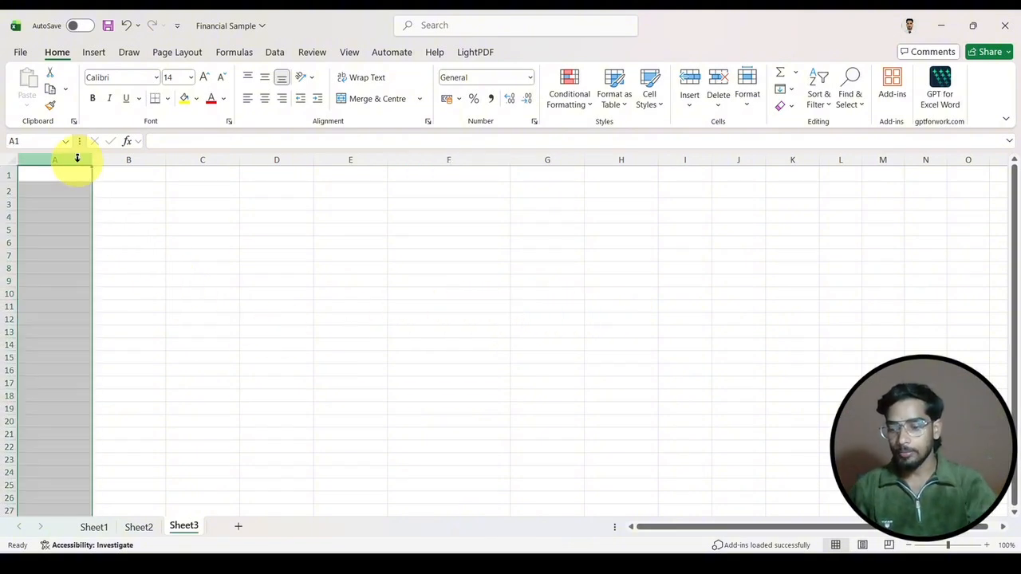
pyautogui.click(64, 173)
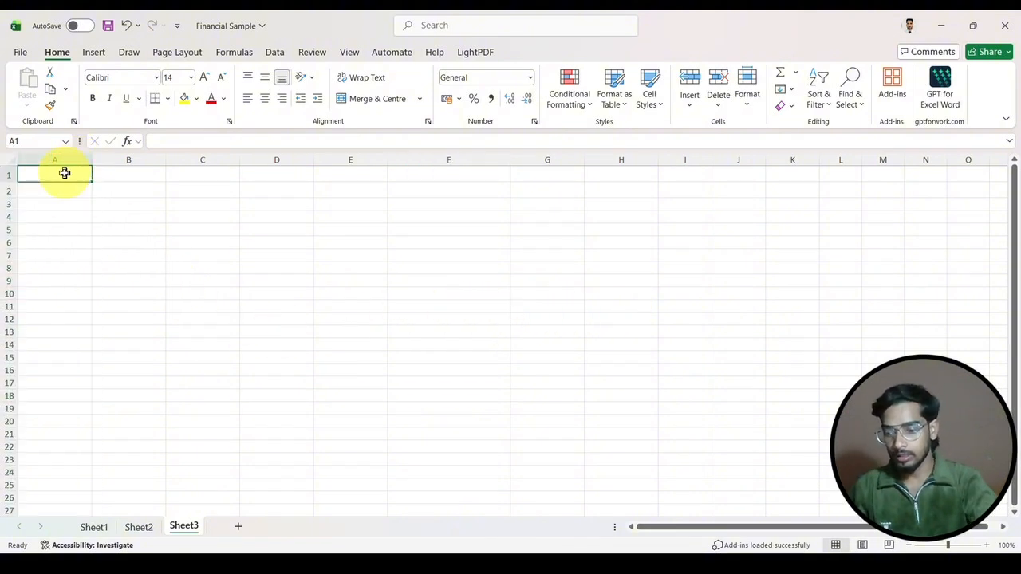
pyautogui.write('Date')
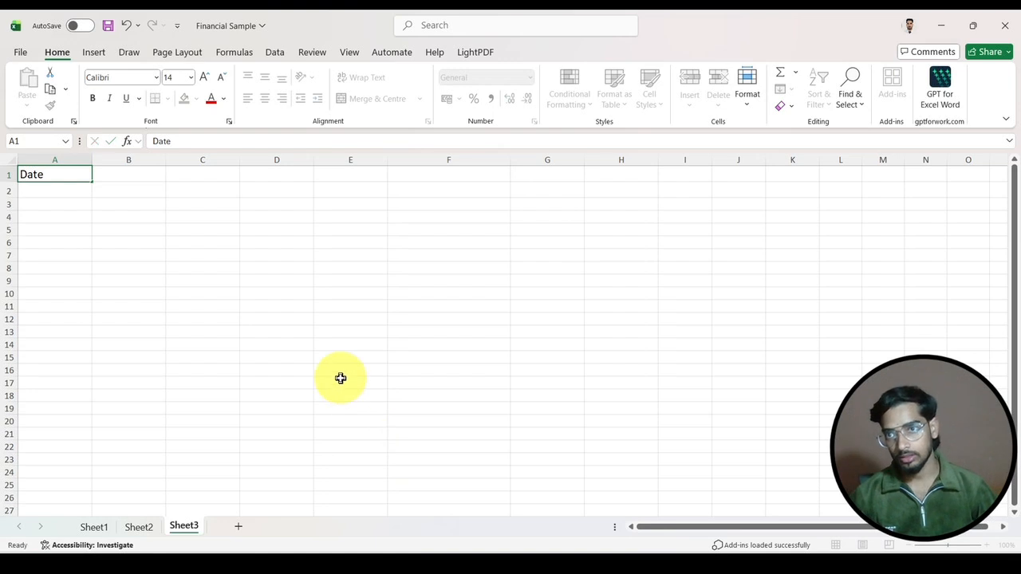
pyautogui.click(339, 380)
# Enter the date 01/12/2025 in cell A2 below the heading
pyautogui.click(71, 161)
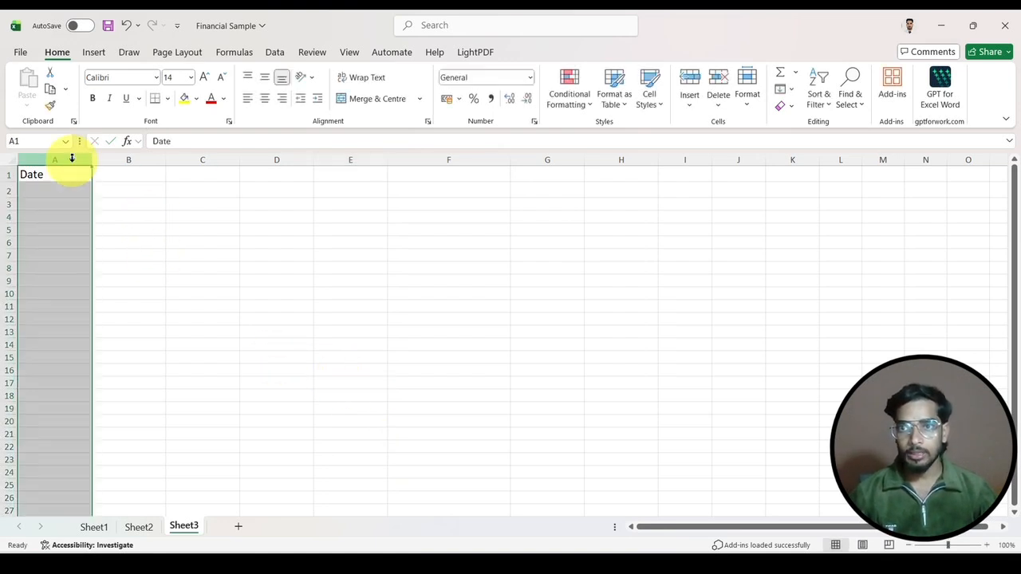
pyautogui.click(63, 186)
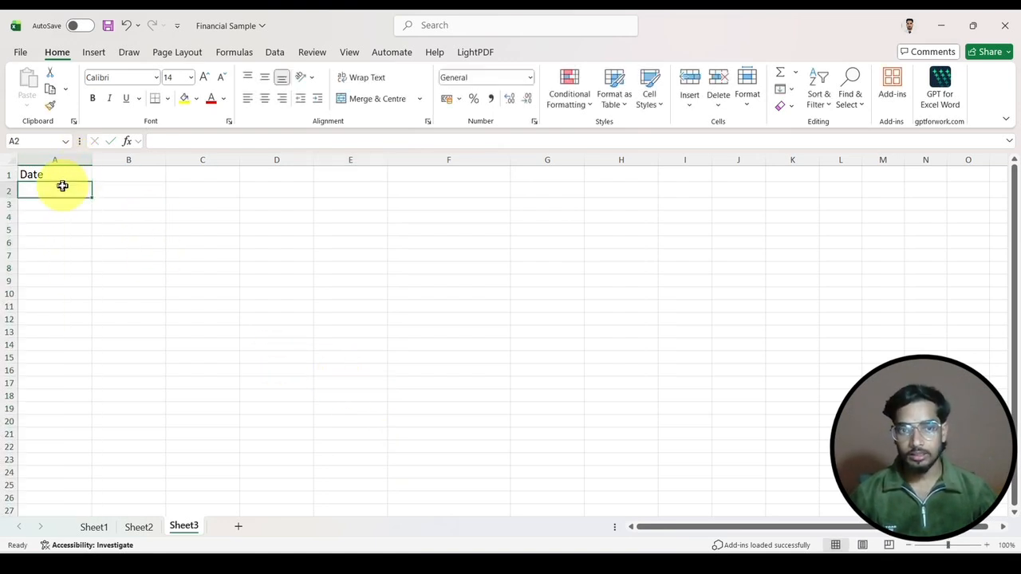
pyautogui.write('01/12/2025')
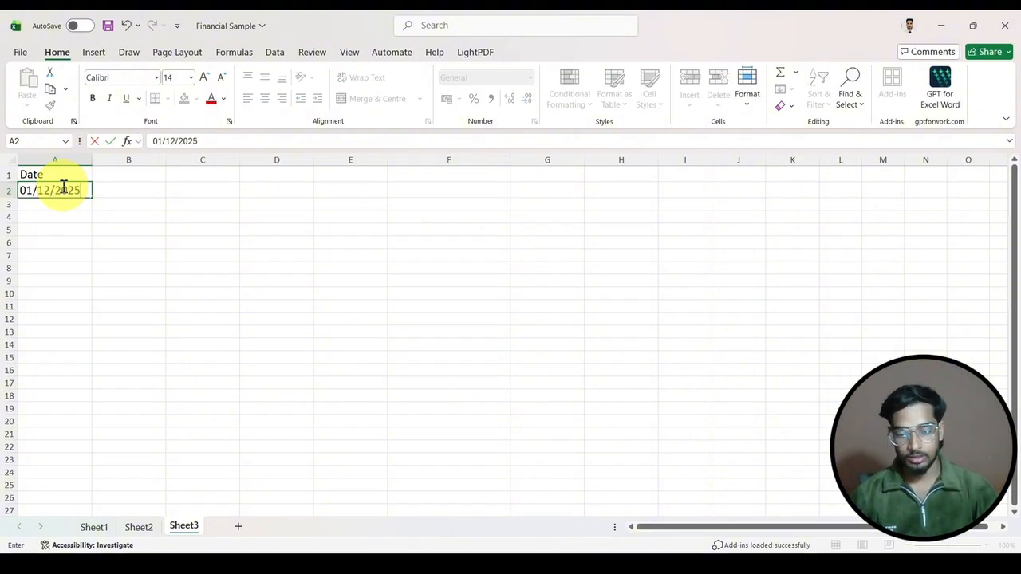
pyautogui.press('Return')
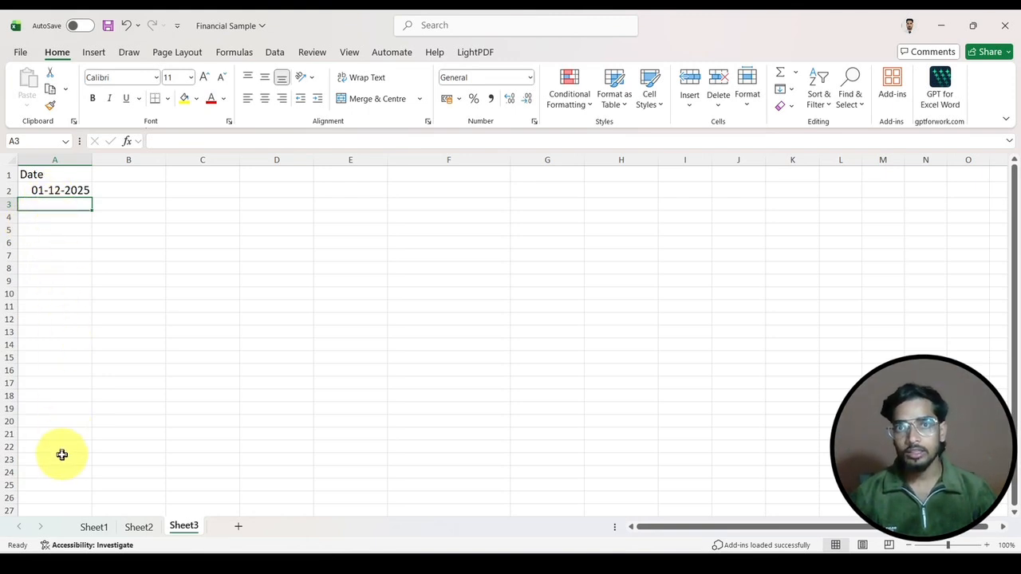
# Fill the date series from A2 down to A19
pyautogui.click(56, 190)
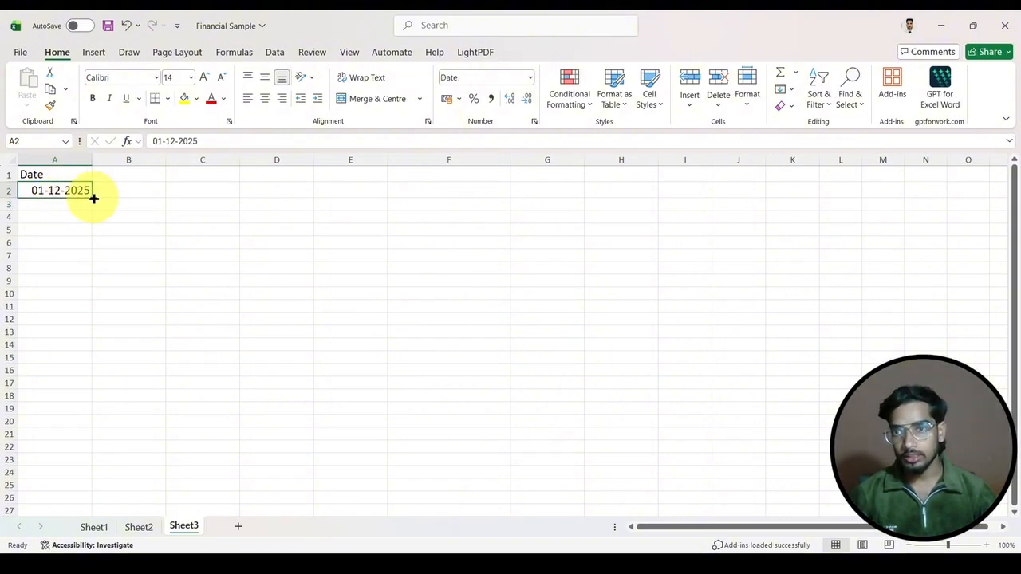
pyautogui.moveTo(94, 198); pyautogui.dragTo(82, 413)
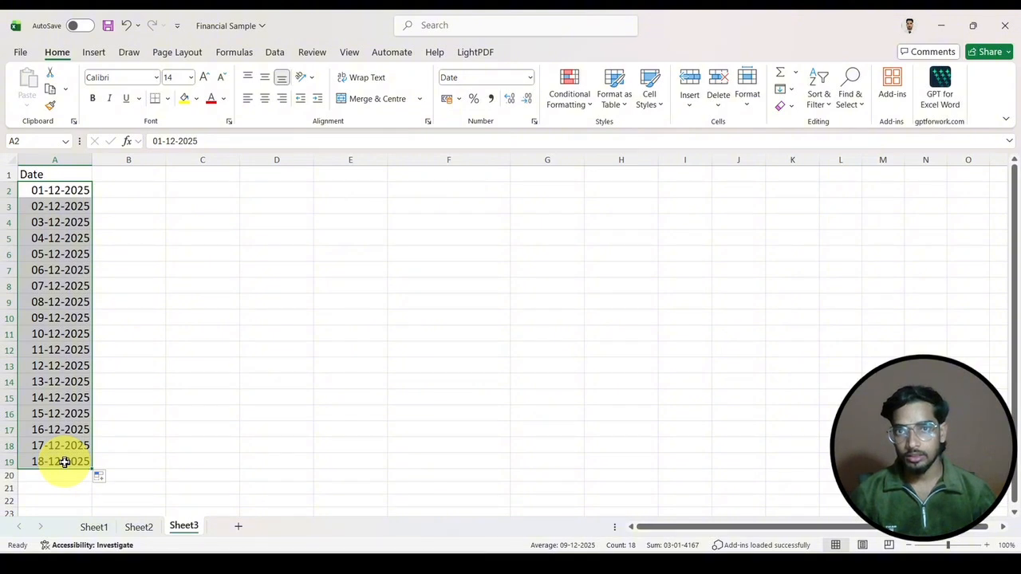
pyautogui.click(146, 337)
# Format column A with the date type *14 March 2012 and widen the column to fit the dates
pyautogui.click(52, 160)
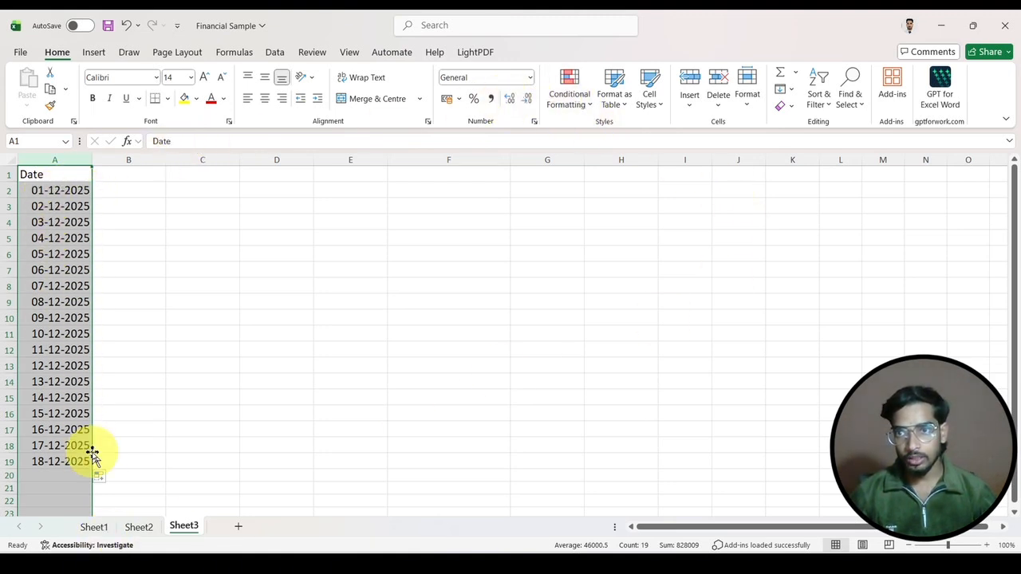
pyautogui.click(531, 79)
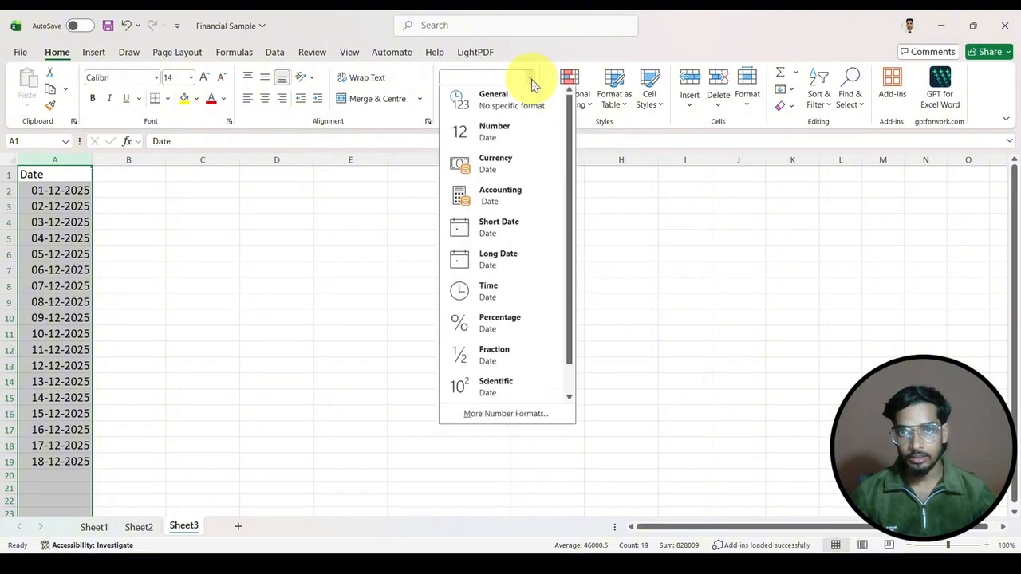
pyautogui.click(511, 419)
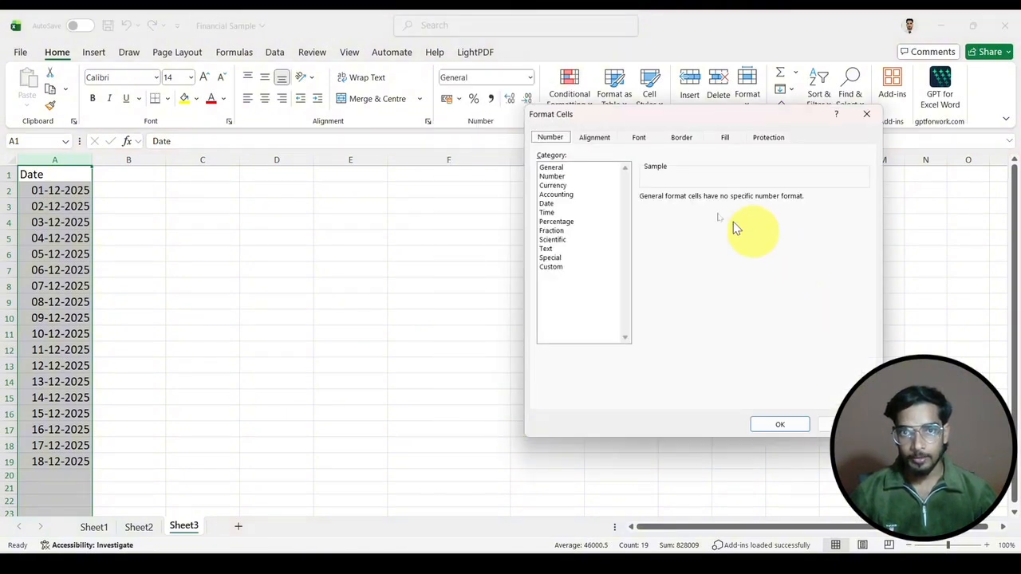
pyautogui.click(550, 204)
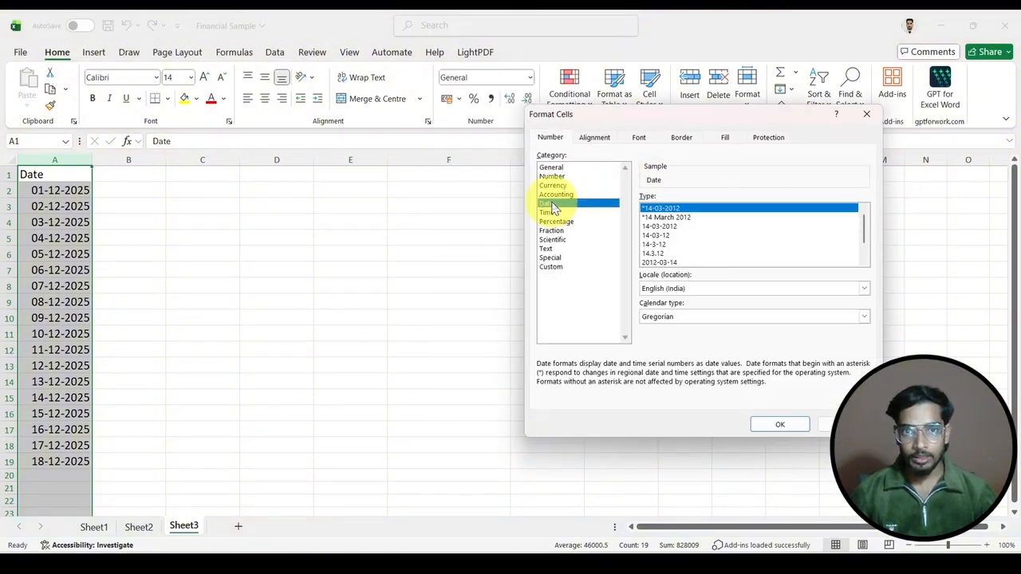
pyautogui.click(667, 221)
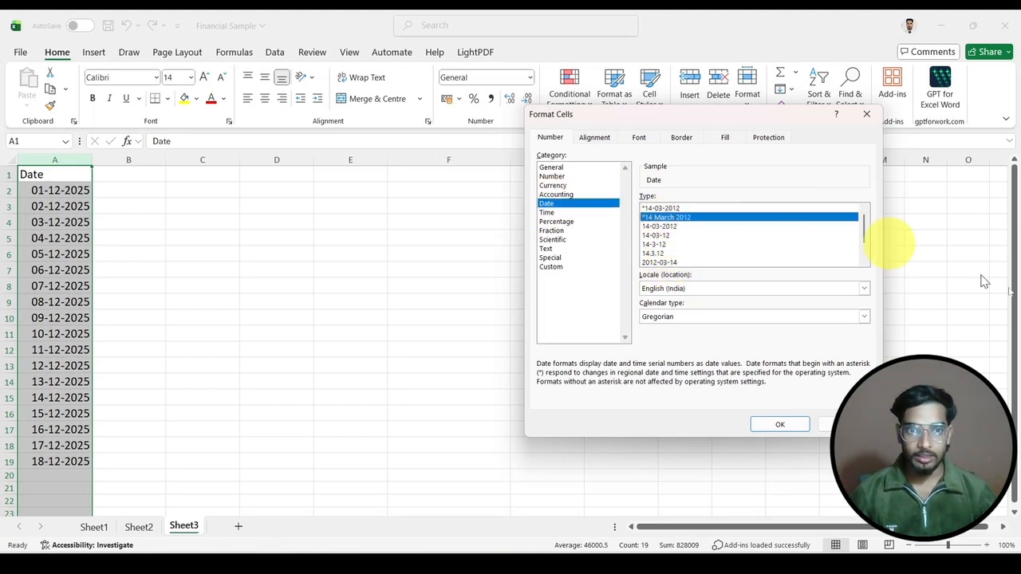
pyautogui.click(780, 425)
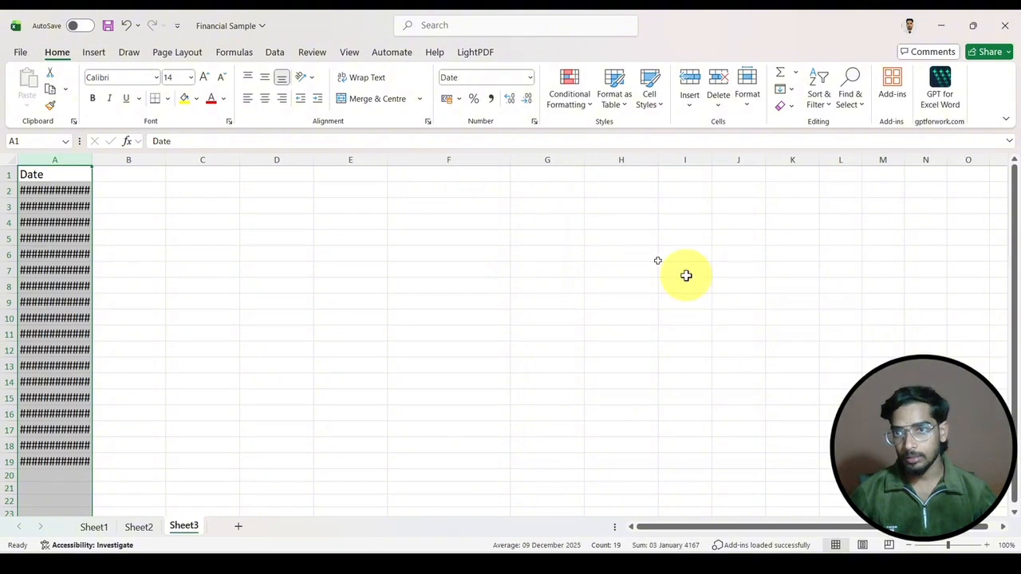
pyautogui.moveTo(101, 157); pyautogui.dragTo(124, 165)
pyautogui.click(234, 238)
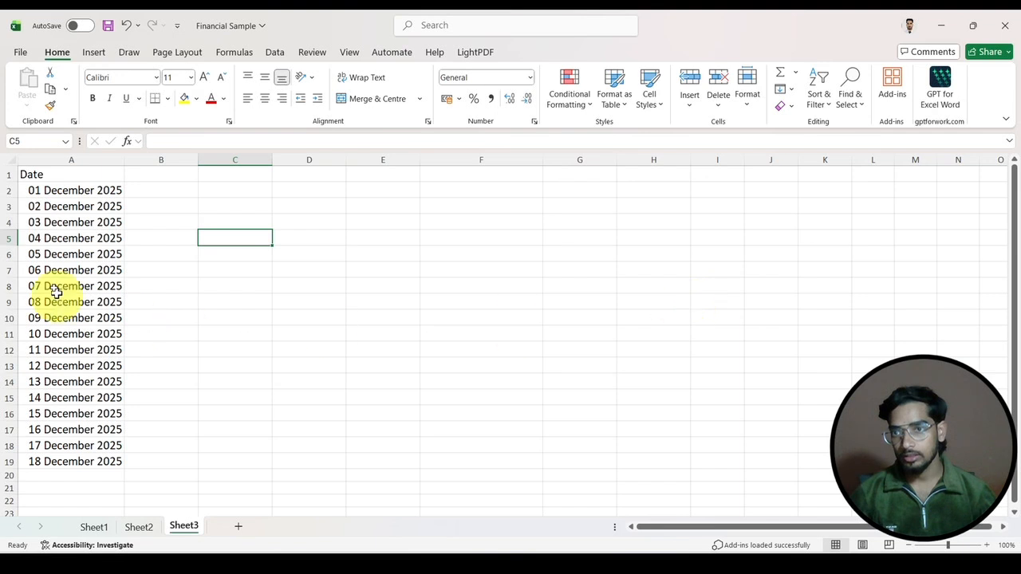
# Try the date type Wednesday, 14 March, 2012 on column A and widen the column to fit
pyautogui.click(84, 160)
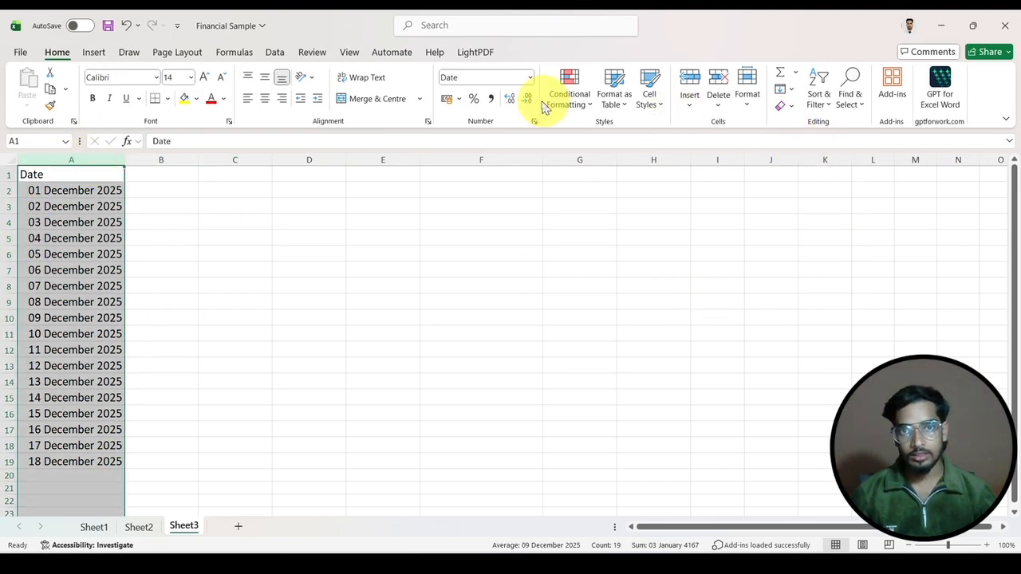
pyautogui.click(529, 78)
pyautogui.click(505, 420)
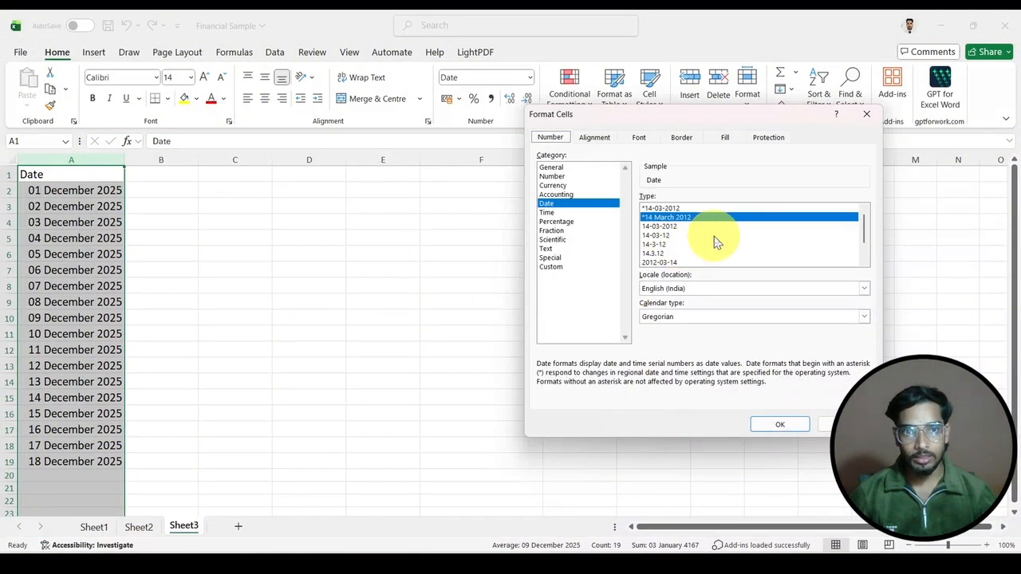
pyautogui.scroll(-1, 714, 241)
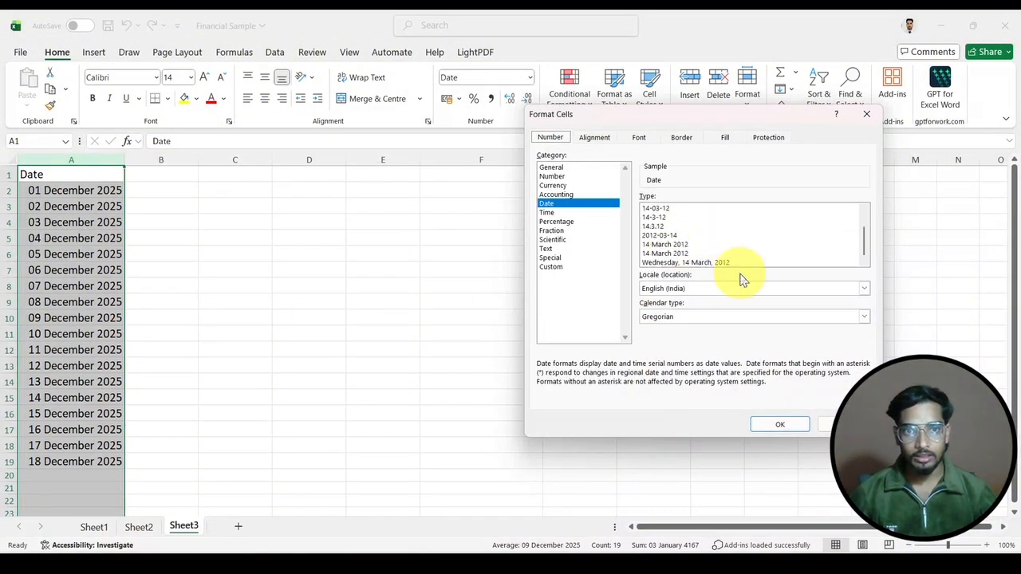
pyautogui.click(716, 263)
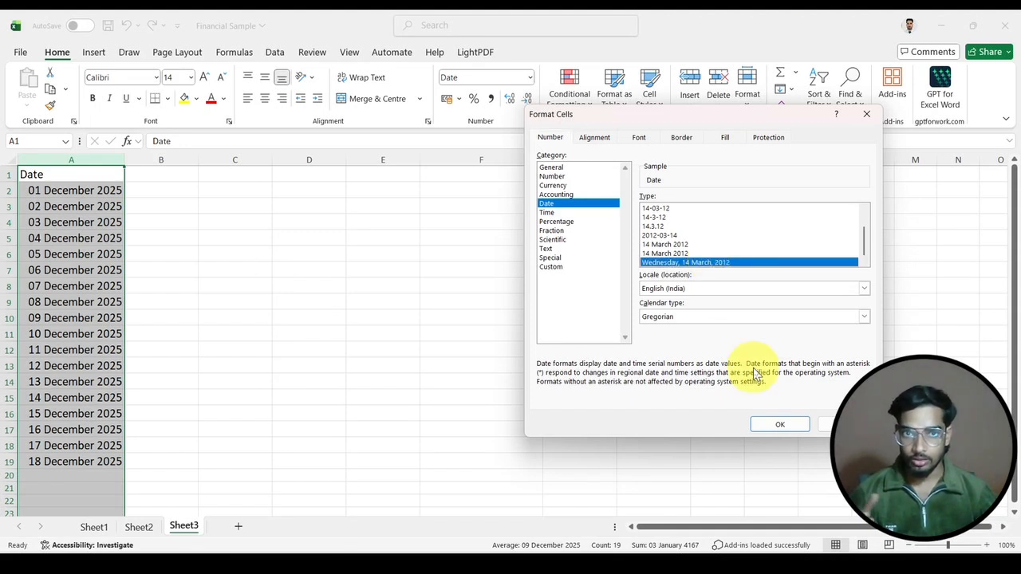
pyautogui.click(772, 430)
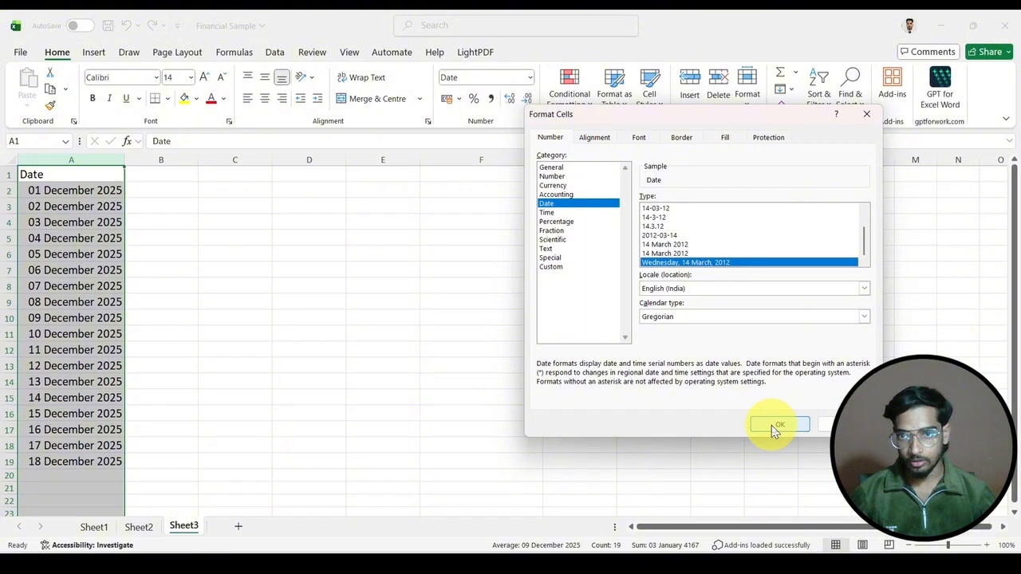
pyautogui.press('Return')
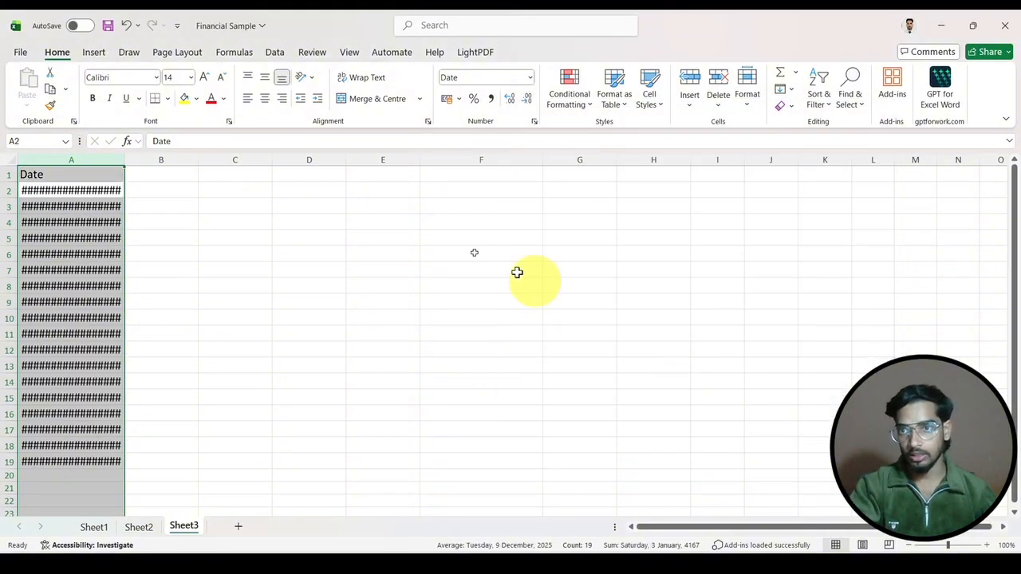
pyautogui.moveTo(124, 160); pyautogui.dragTo(213, 171)
pyautogui.click(399, 254)
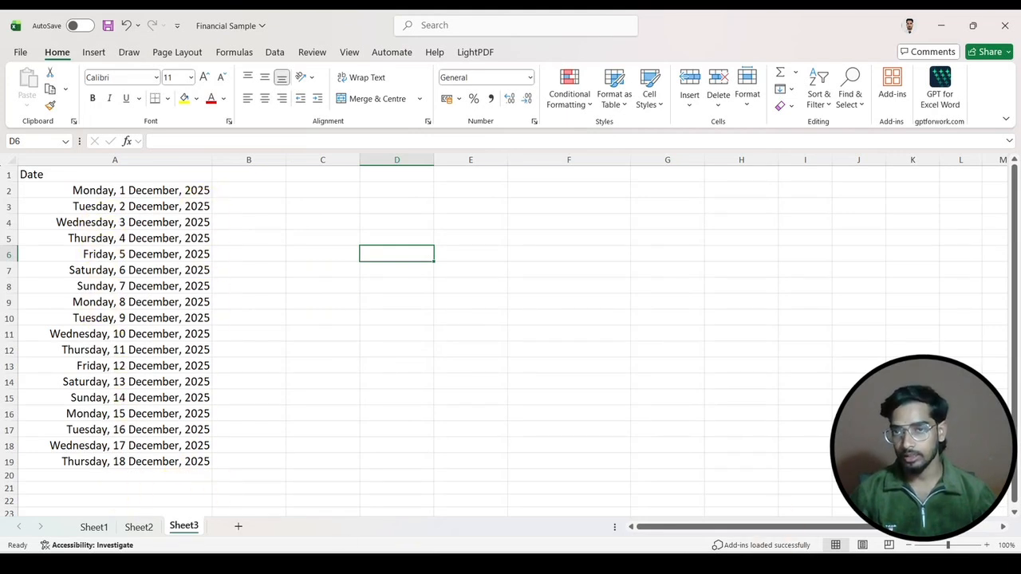
# Undo the weekday date format and the last widening of column A
pyautogui.click(148, 156)
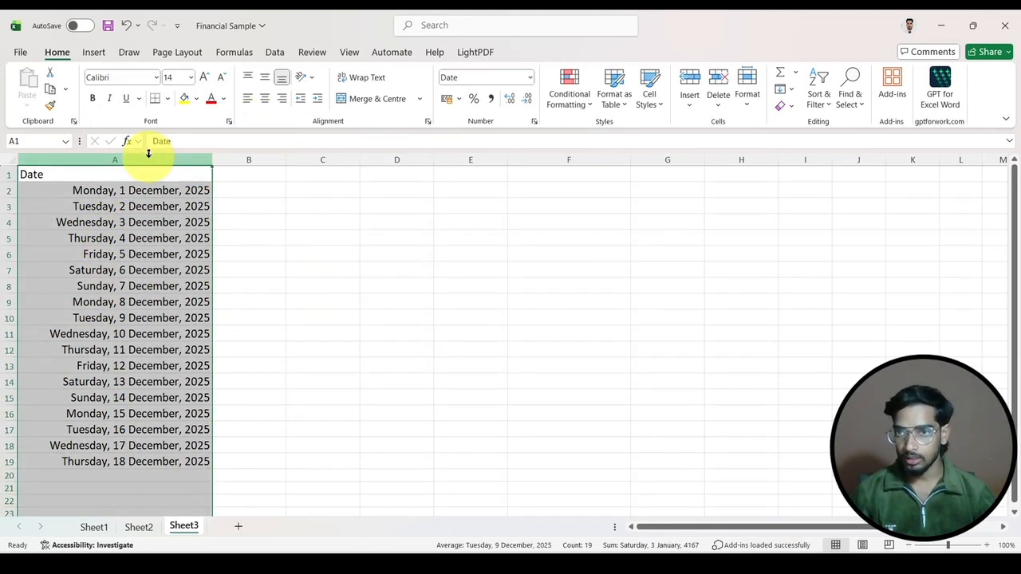
pyautogui.hotkey('ctrl', 'z')
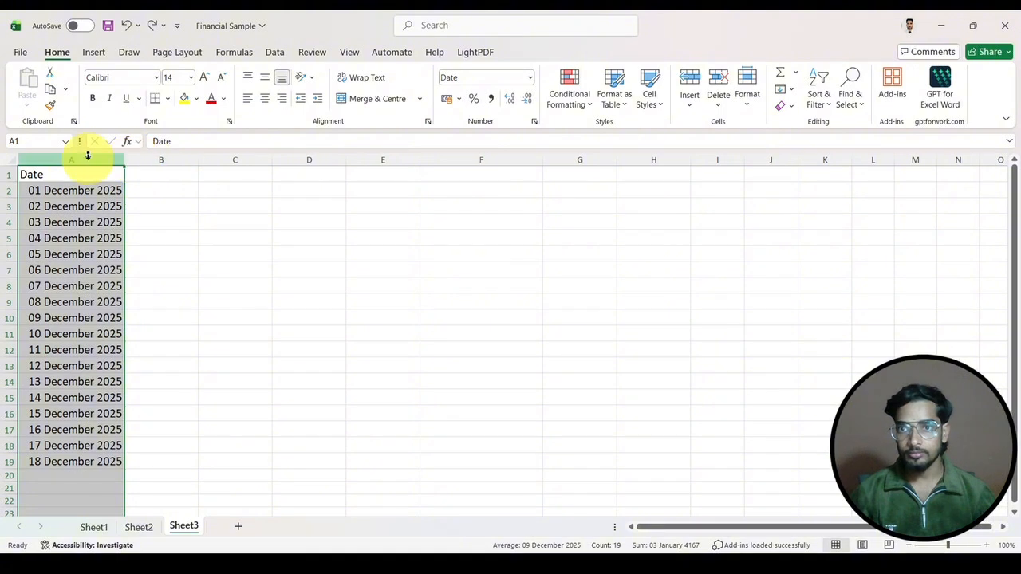
pyautogui.click(533, 83)
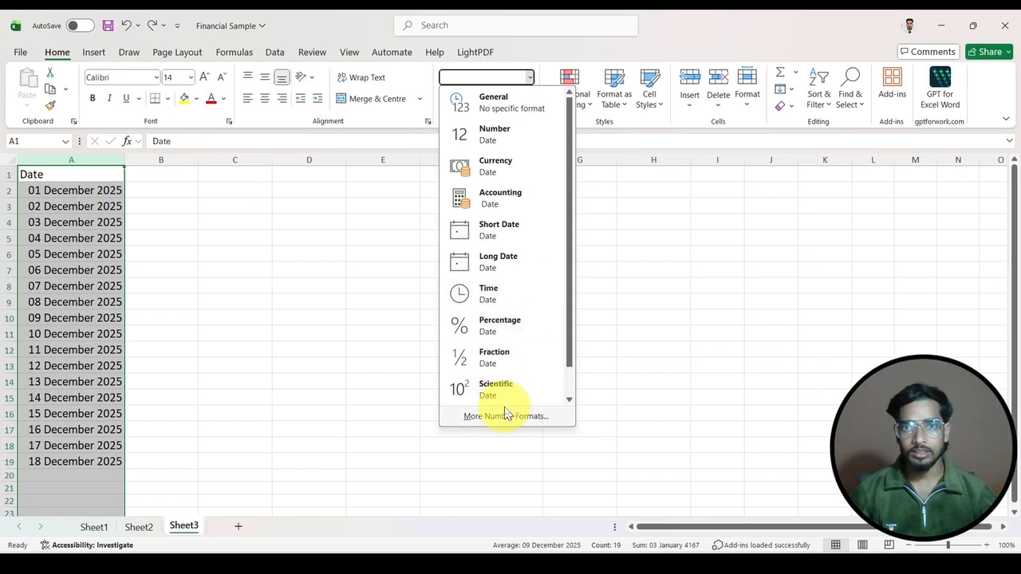
pyautogui.click(375, 407)
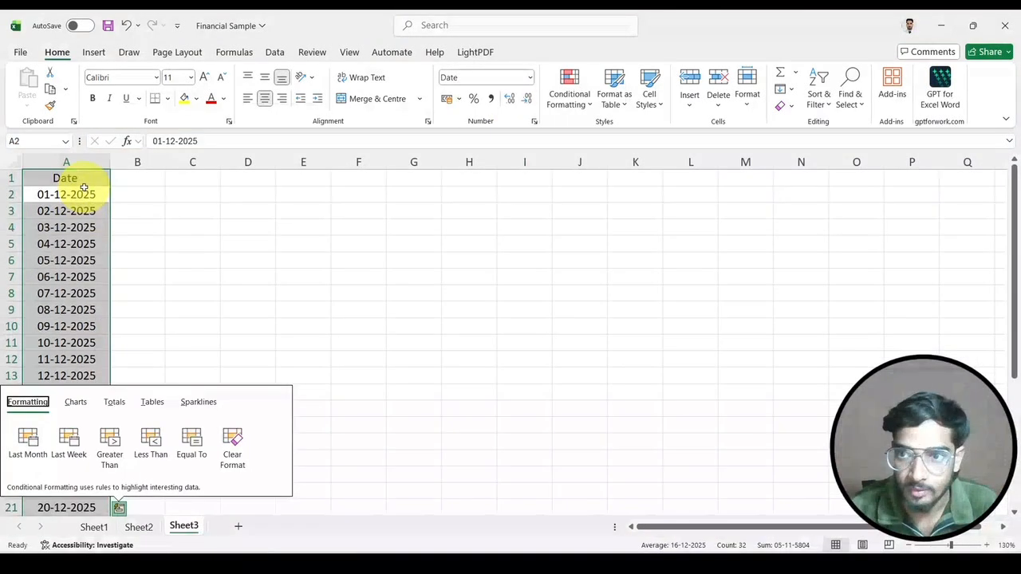
# Undo the date series filled below cell A2
pyautogui.click(84, 191)
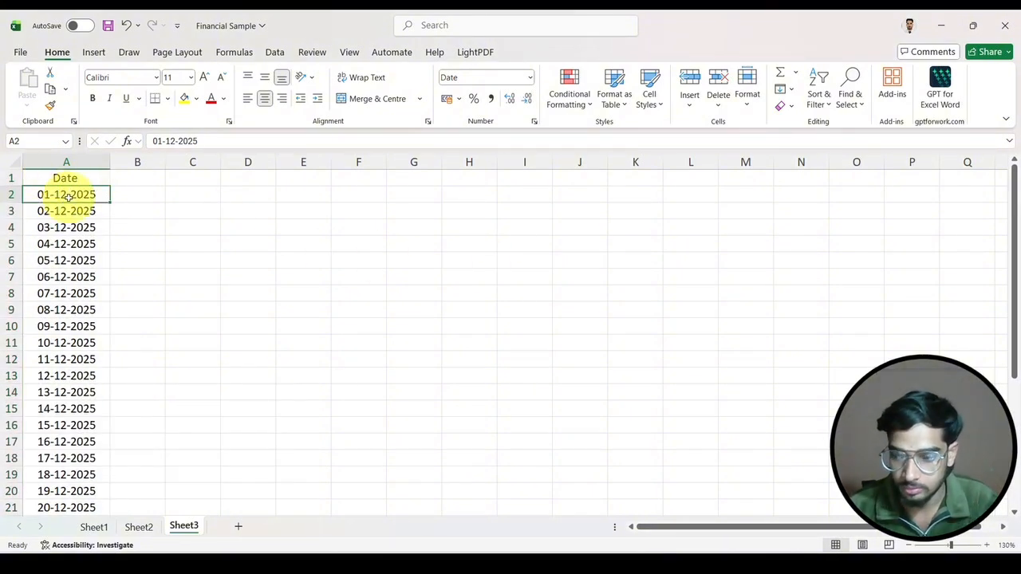
pyautogui.hotkey('ctrl', 'z')
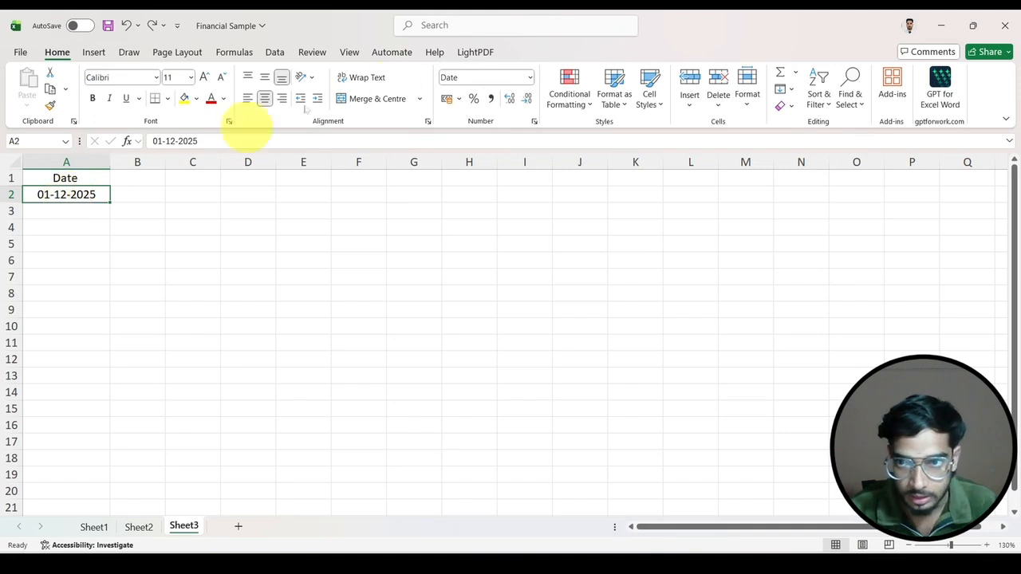
pyautogui.click(237, 281)
# Fill a daily date series down the column from A2 with step value 1 and stop value 31/12/2025
pyautogui.click(74, 192)
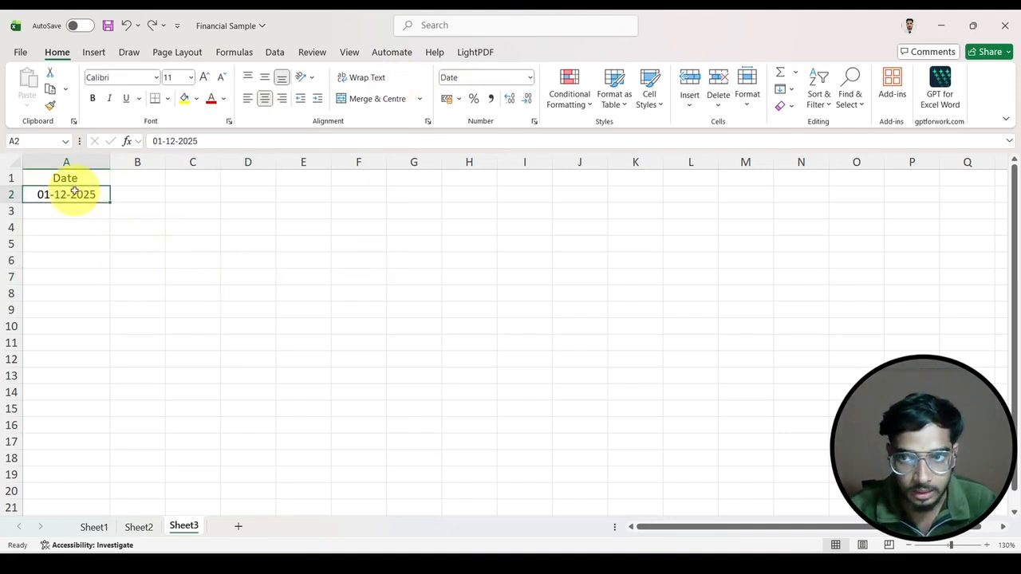
pyautogui.hotkey('alt', 'h')
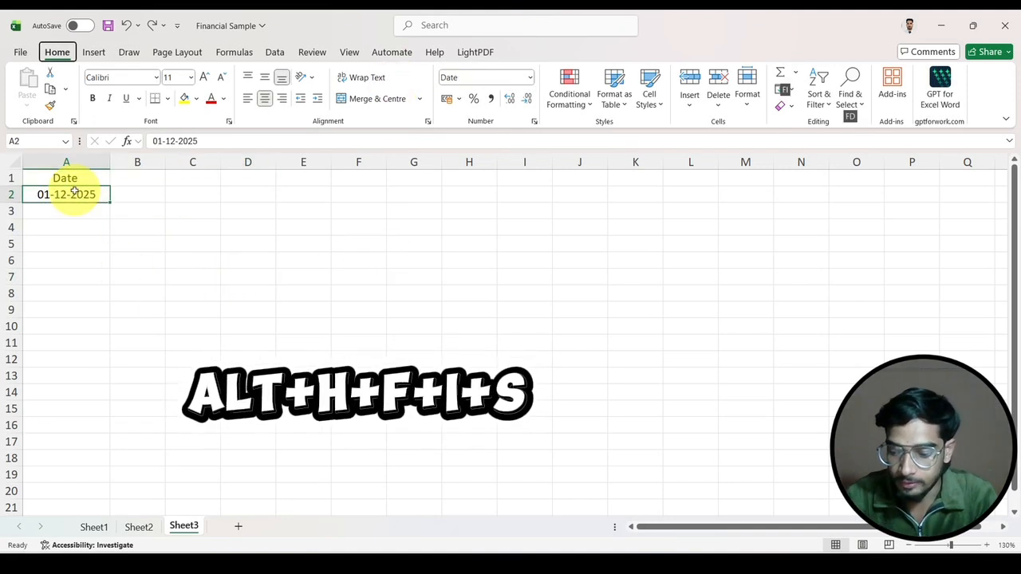
pyautogui.press('f')
pyautogui.press('i')
pyautogui.press('s')
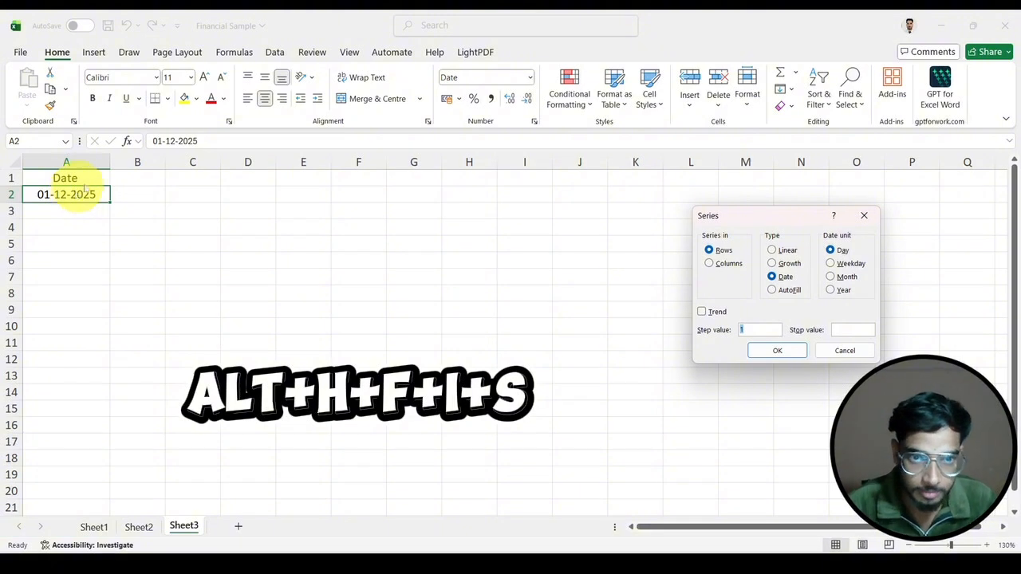
pyautogui.click(714, 265)
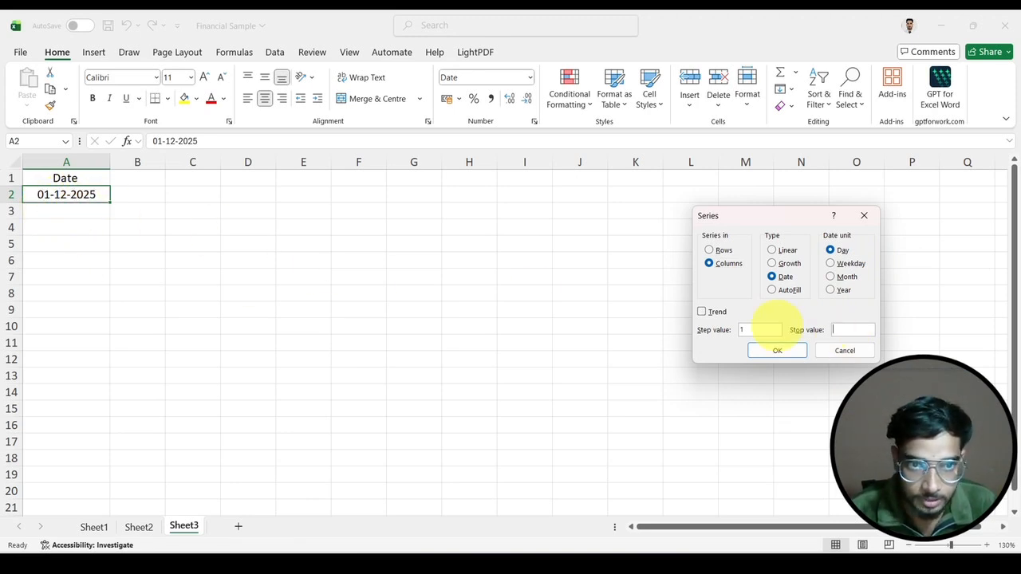
pyautogui.click(852, 331)
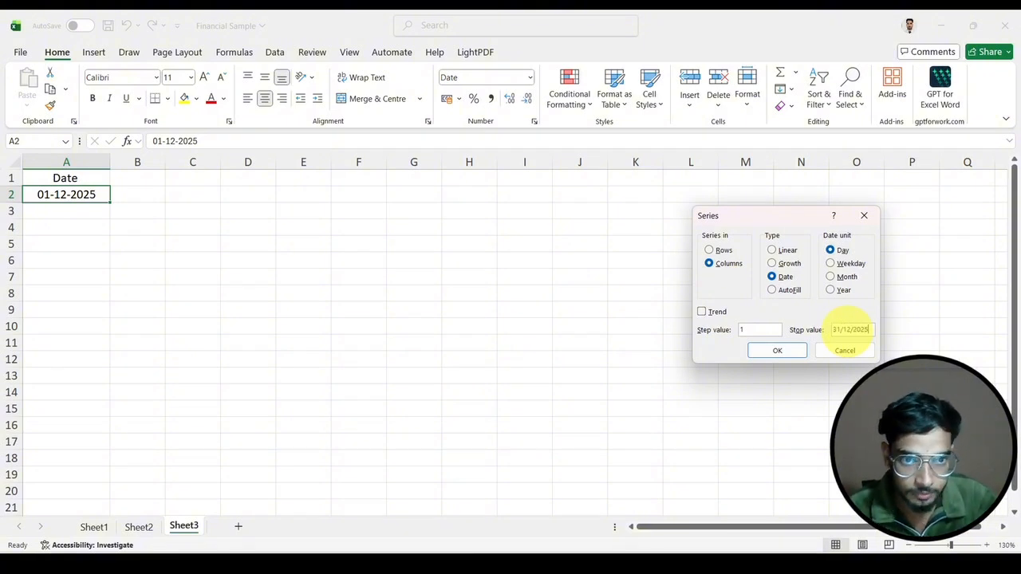
pyautogui.press('Return')
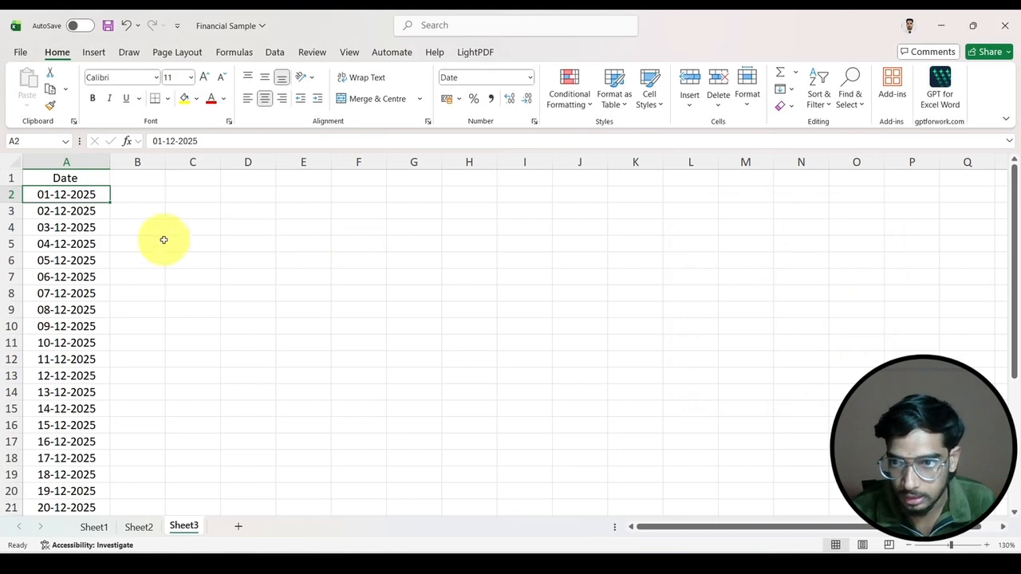
# Review the filled dates to the end of column A and open the Series fill settings for A2
pyautogui.scroll(-8, 137, 244)
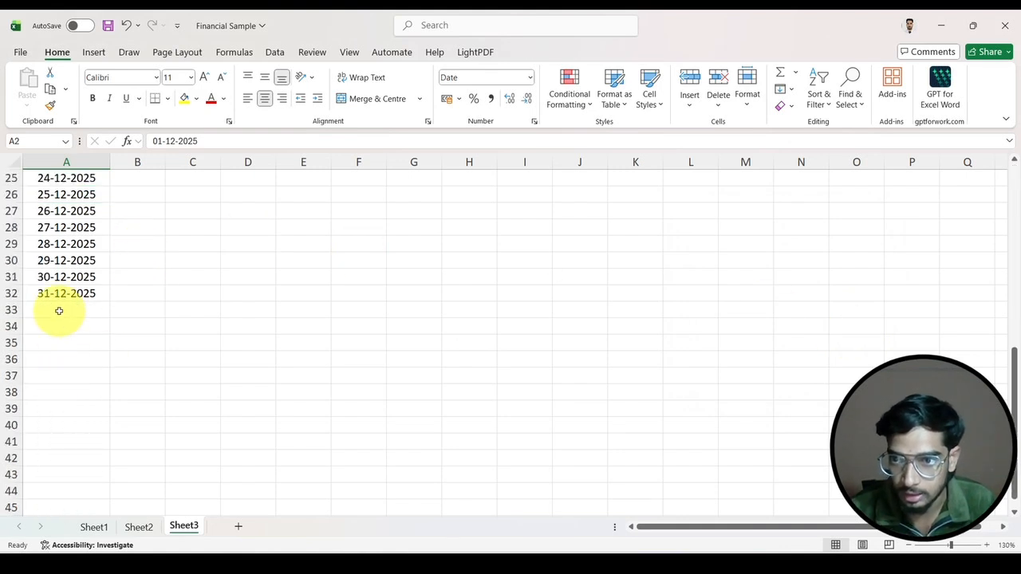
pyautogui.scroll(8, 59, 310)
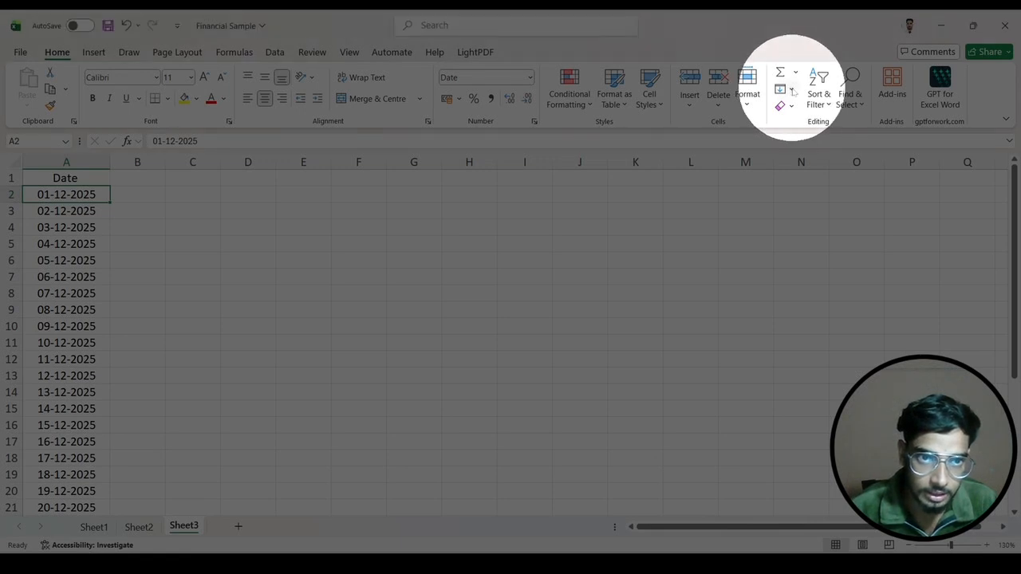
pyautogui.click(791, 89)
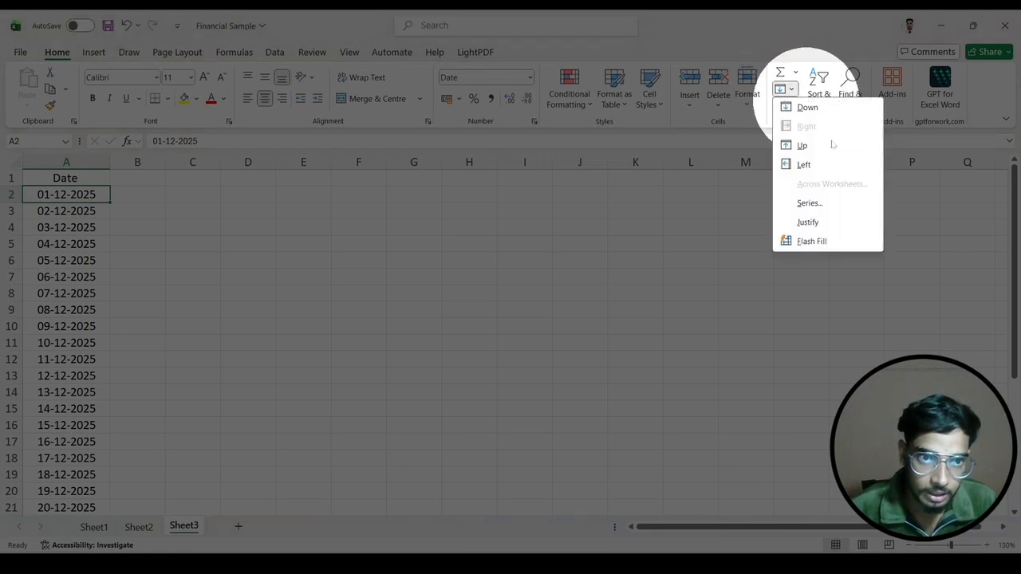
pyautogui.click(808, 203)
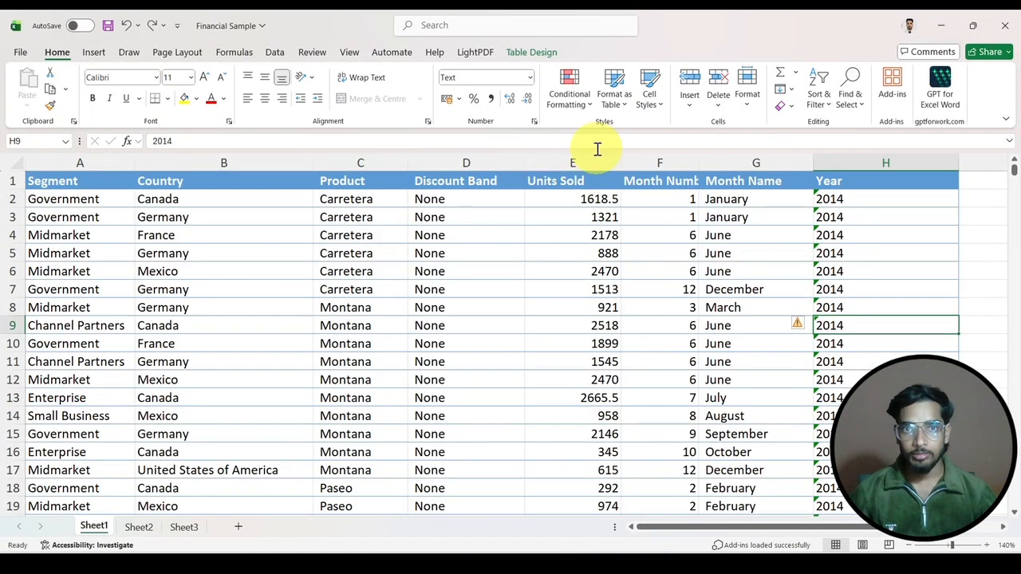
# Format the Units Sold column on Sheet1 as Currency
pyautogui.click(584, 158)
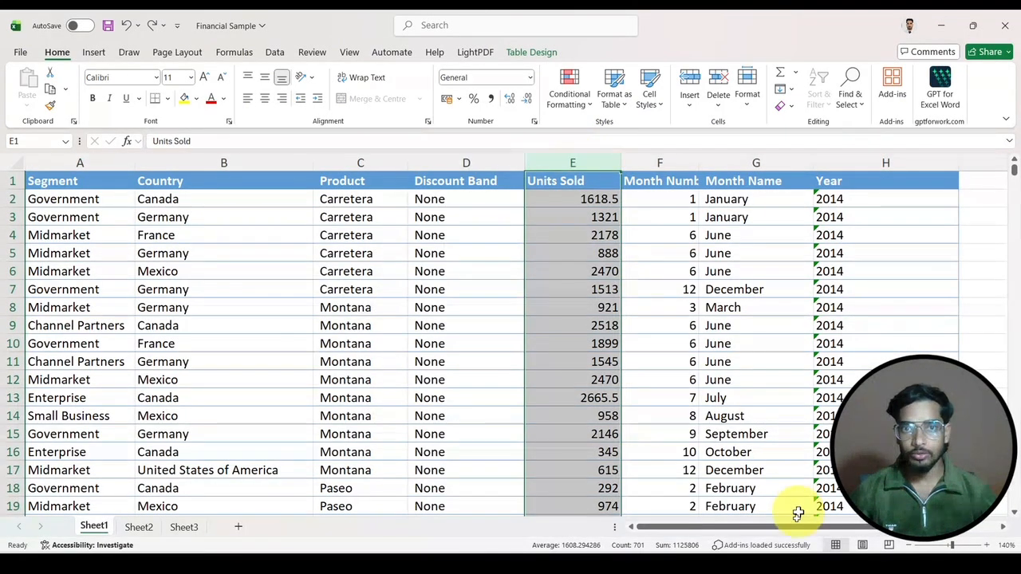
pyautogui.click(533, 84)
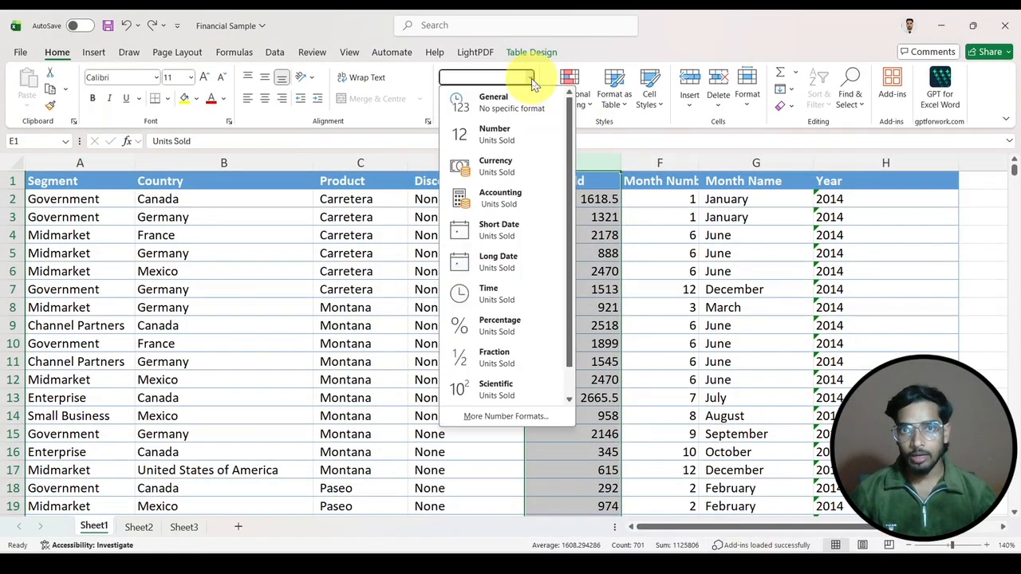
pyautogui.click(526, 183)
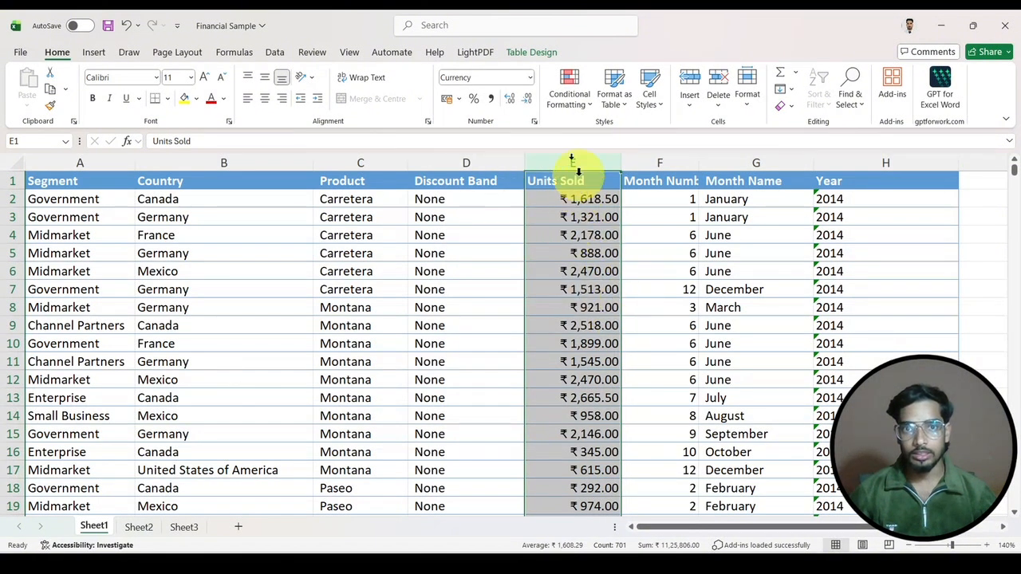
# Set the Units Sold column's Currency format to one decimal place with the ₹ symbol
pyautogui.click(531, 78)
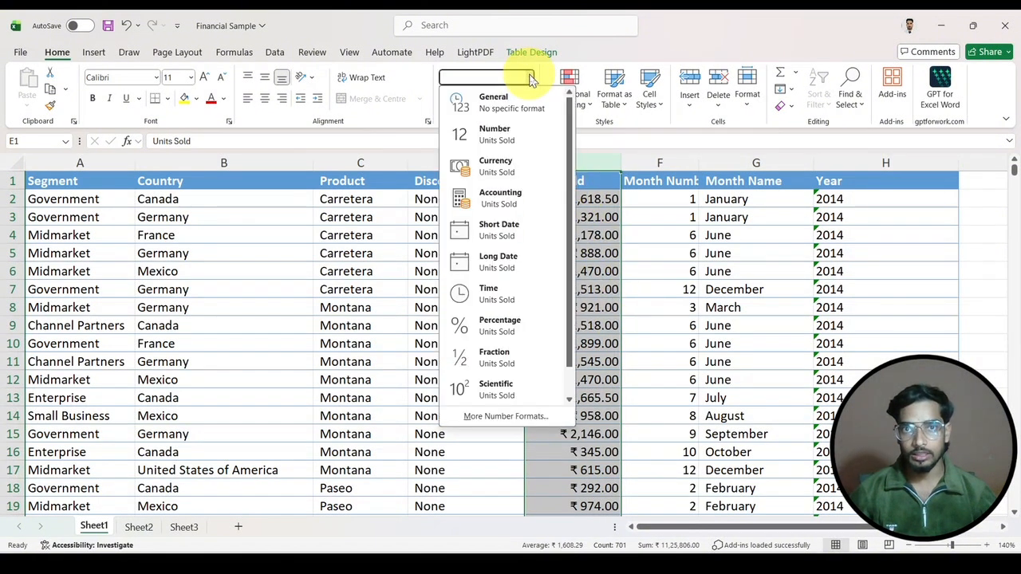
pyautogui.click(507, 418)
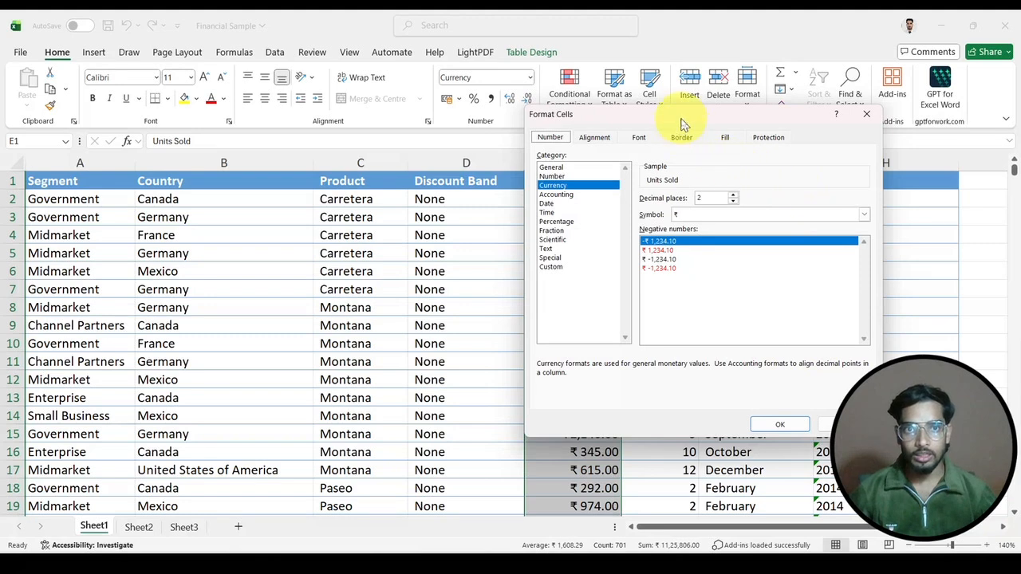
pyautogui.moveTo(682, 124); pyautogui.dragTo(765, 137)
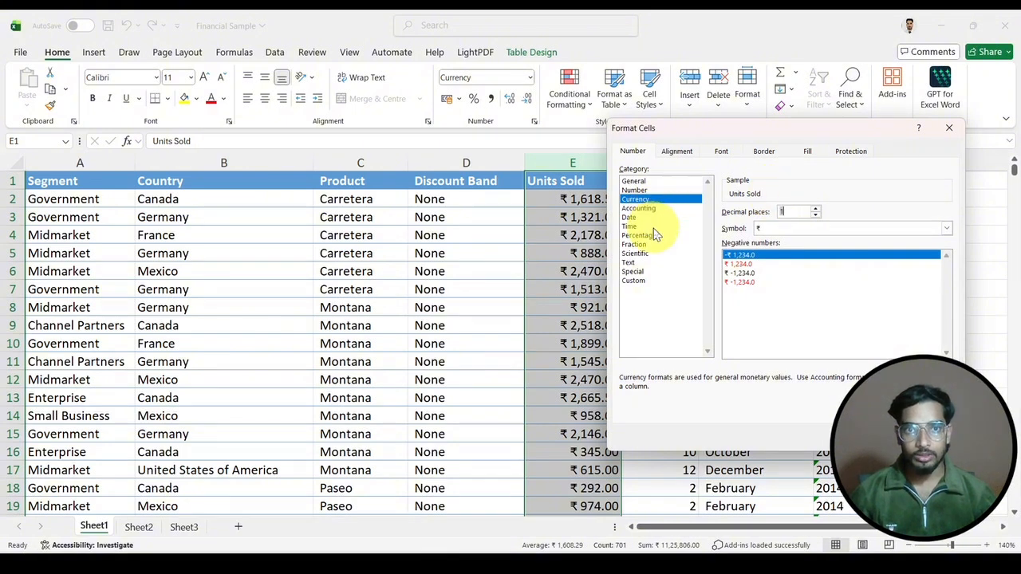
pyautogui.click(860, 438)
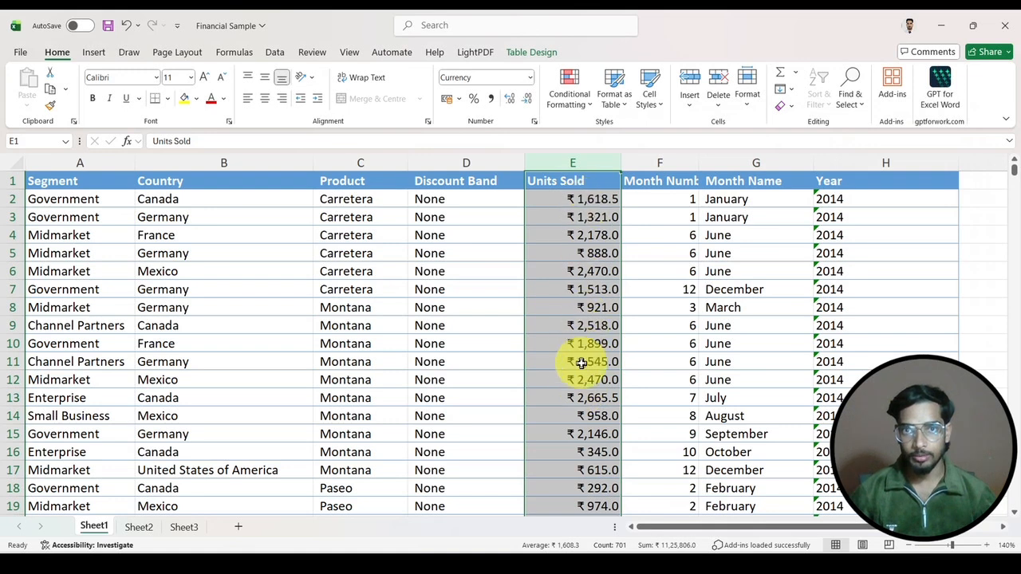
# Apply the Euro (€ 123) accounting format to the Units Sold column
pyautogui.click(531, 82)
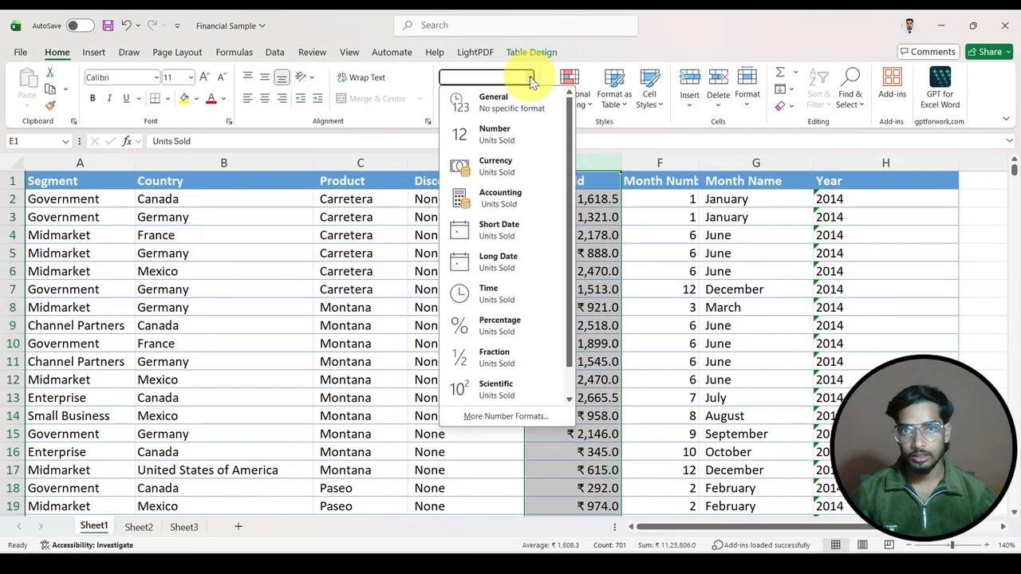
pyautogui.click(490, 165)
pyautogui.click(461, 99)
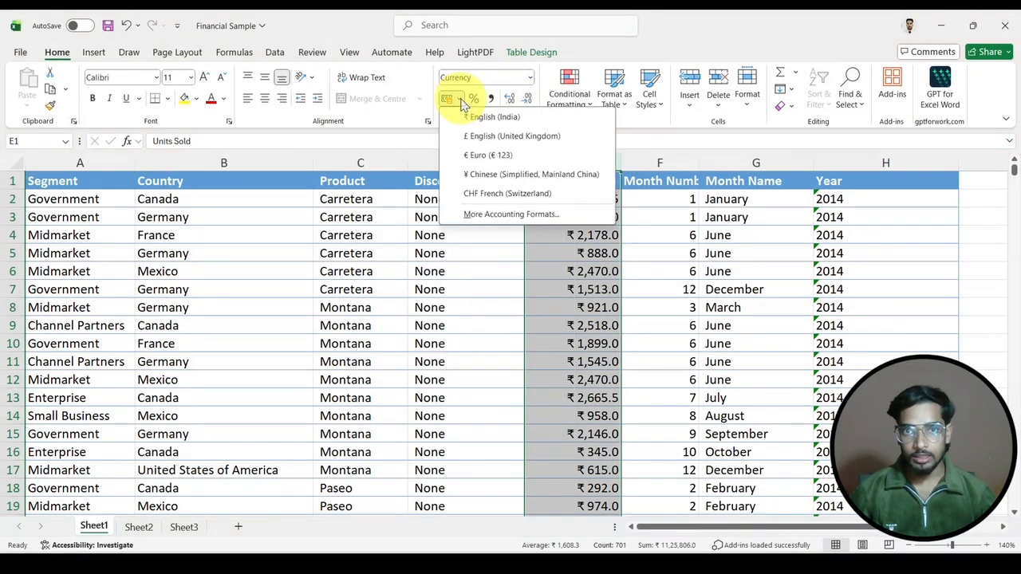
pyautogui.click(510, 162)
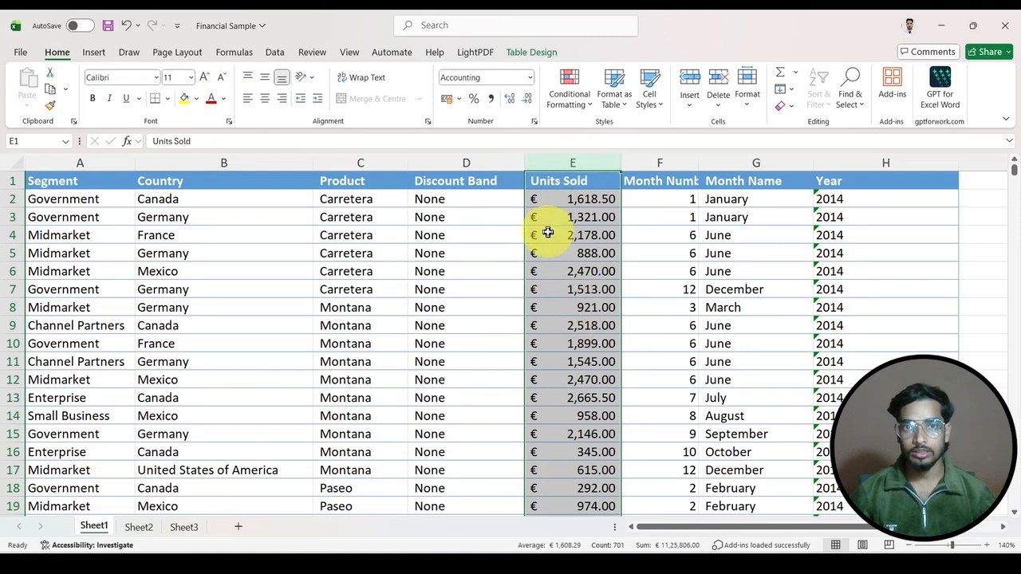
# Apply blue gradient-fill data bars as conditional formatting to row 1 of Sheet3
pyautogui.click(184, 528)
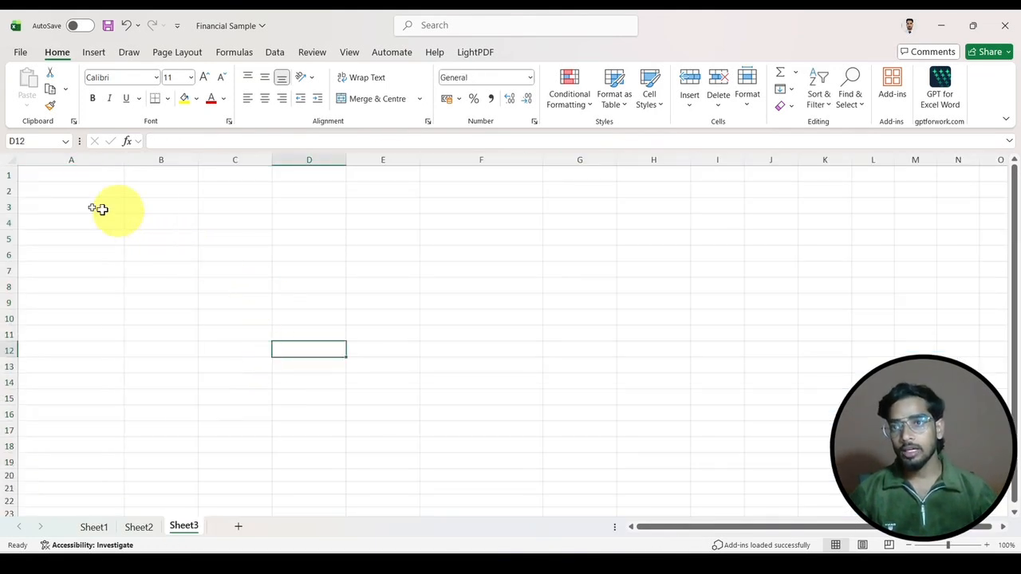
pyautogui.click(4, 175)
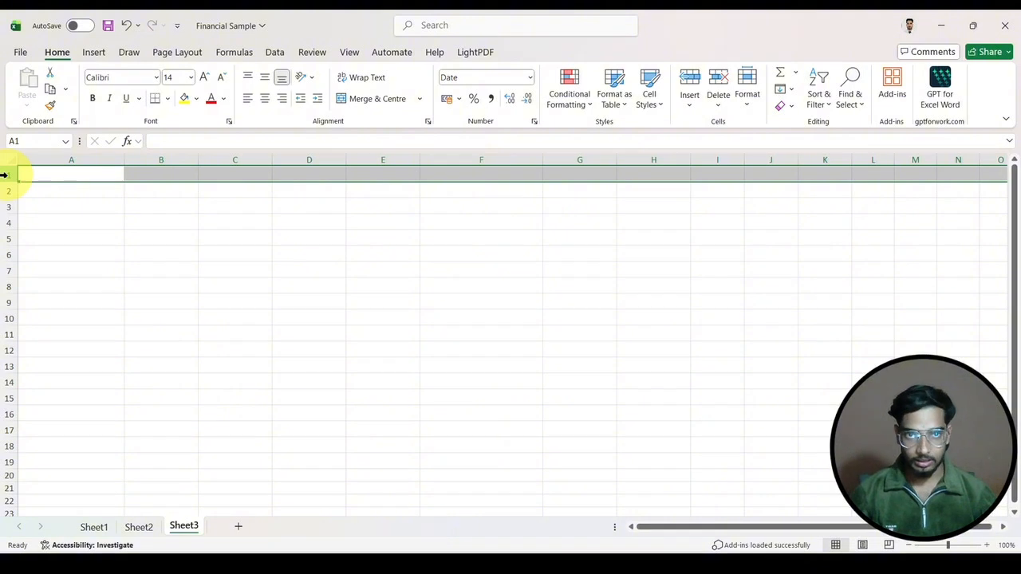
pyautogui.click(178, 291)
pyautogui.click(9, 174)
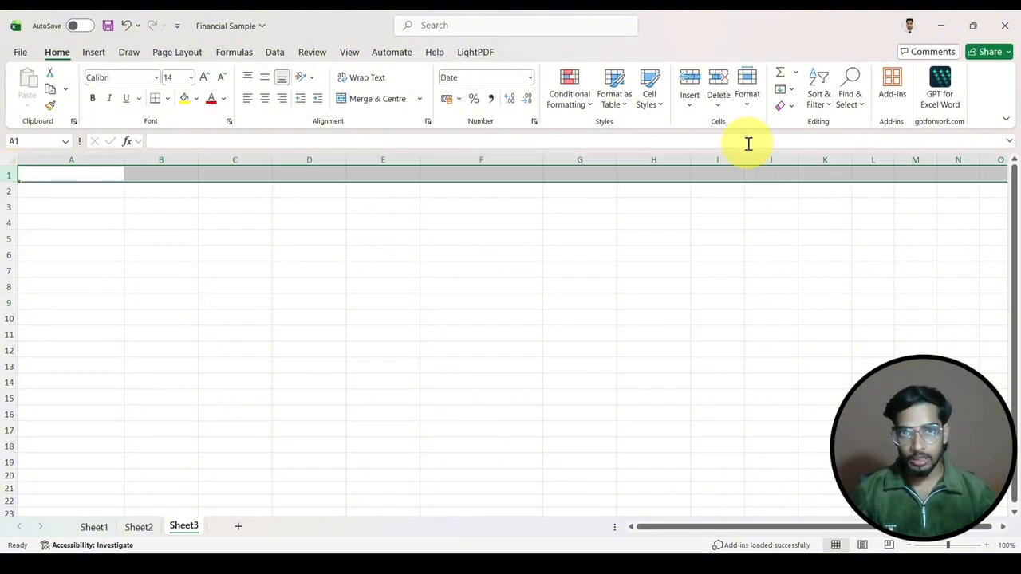
pyautogui.click(592, 111)
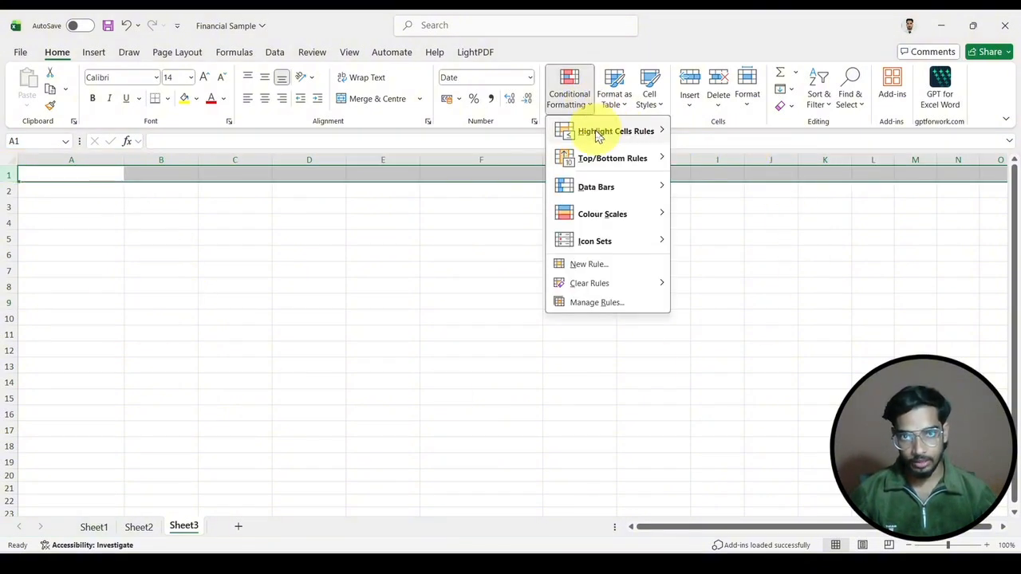
pyautogui.moveTo(611, 193)
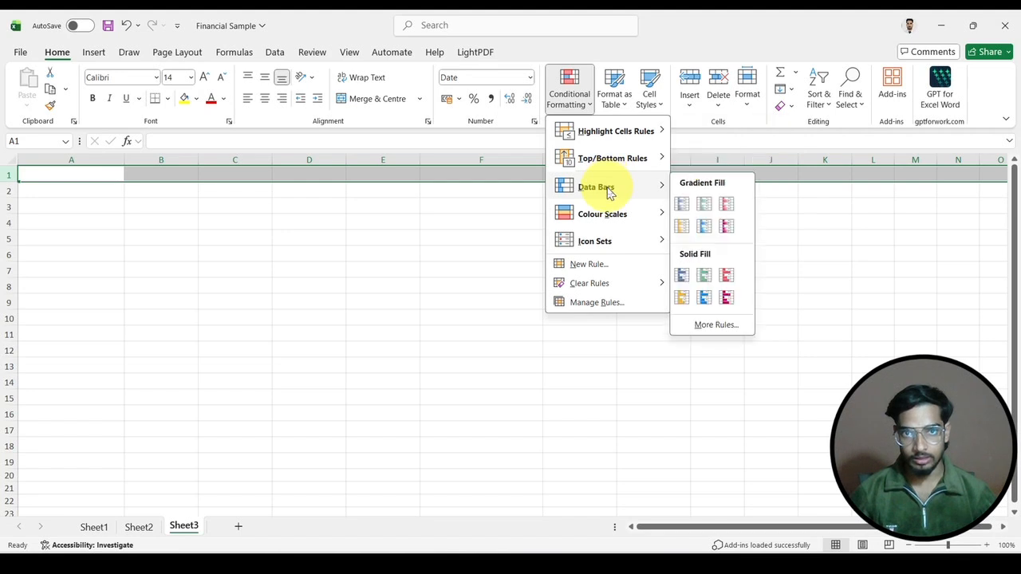
pyautogui.click(683, 205)
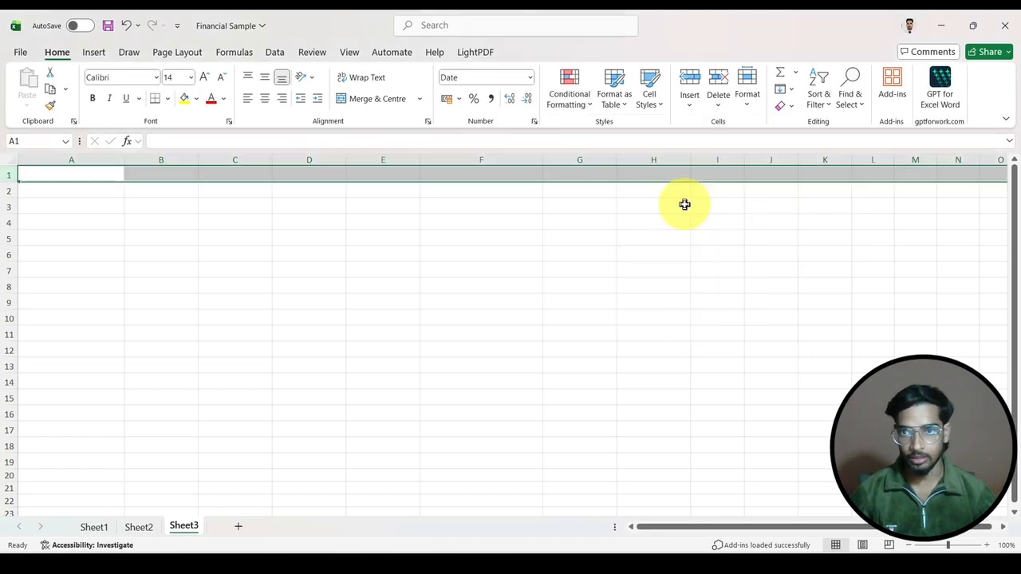
pyautogui.click(567, 249)
pyautogui.click(502, 333)
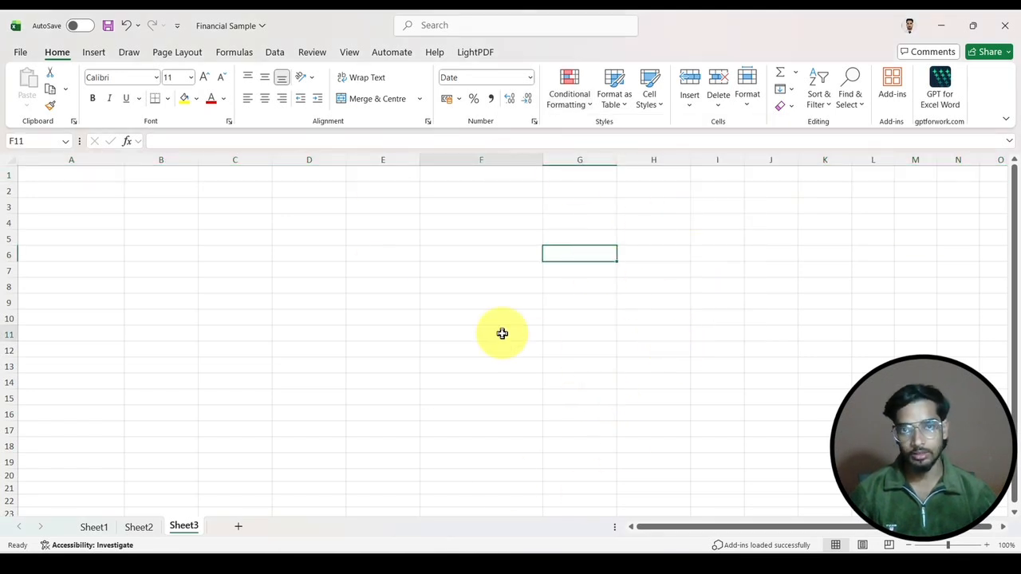
pyautogui.click(588, 115)
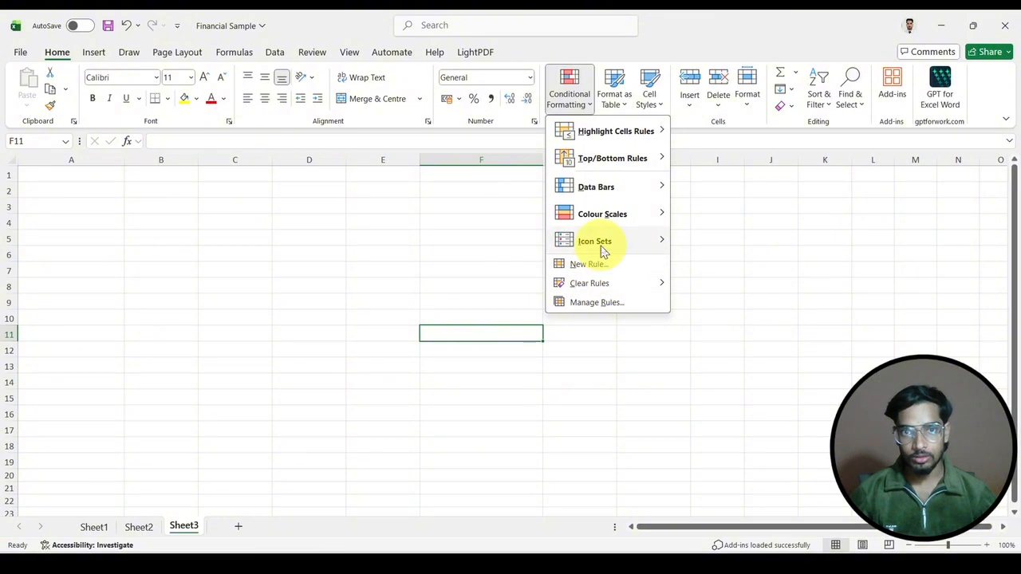
pyautogui.moveTo(604, 249)
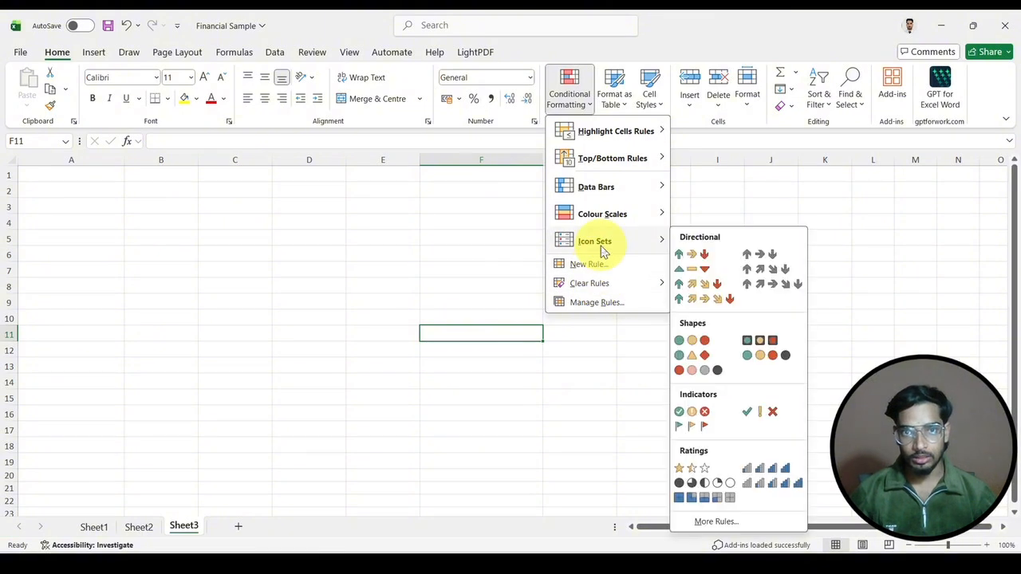
pyautogui.click(148, 530)
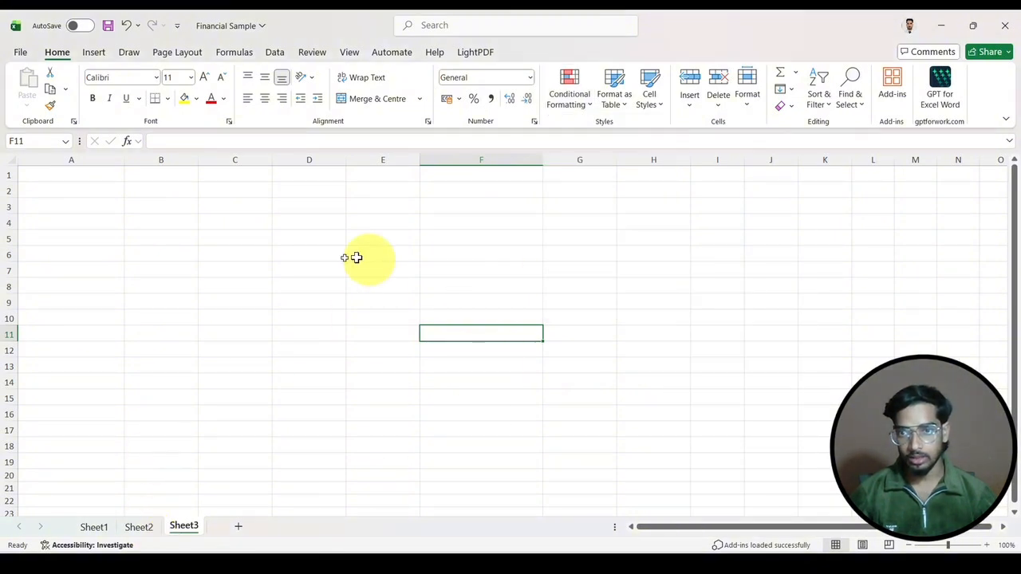
# Apply the 4 Arrows (Grey) icon set to row 3 of the student data on Sheet2
pyautogui.click(136, 529)
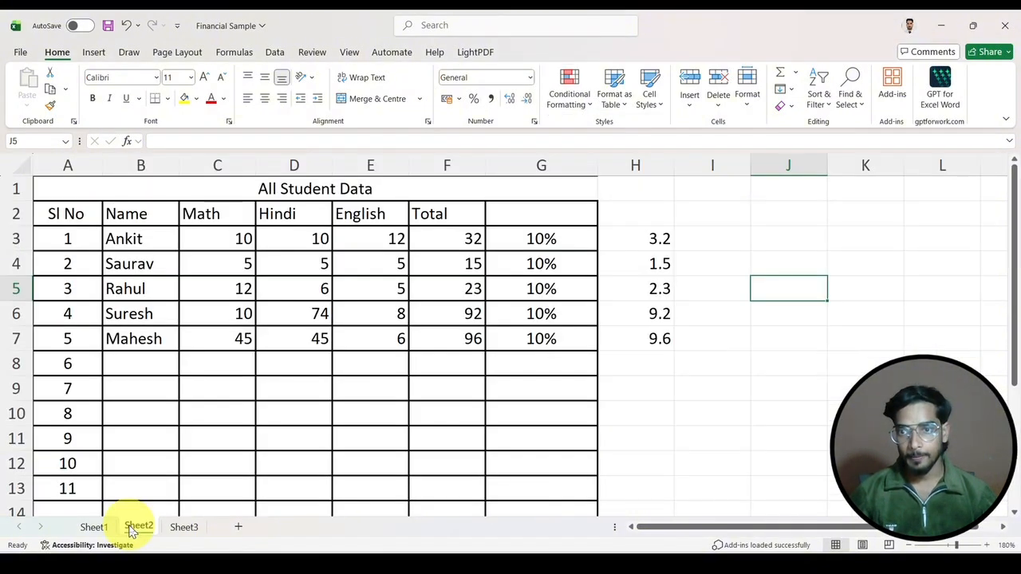
pyautogui.click(225, 238)
pyautogui.click(323, 243)
pyautogui.click(375, 239)
pyautogui.click(442, 238)
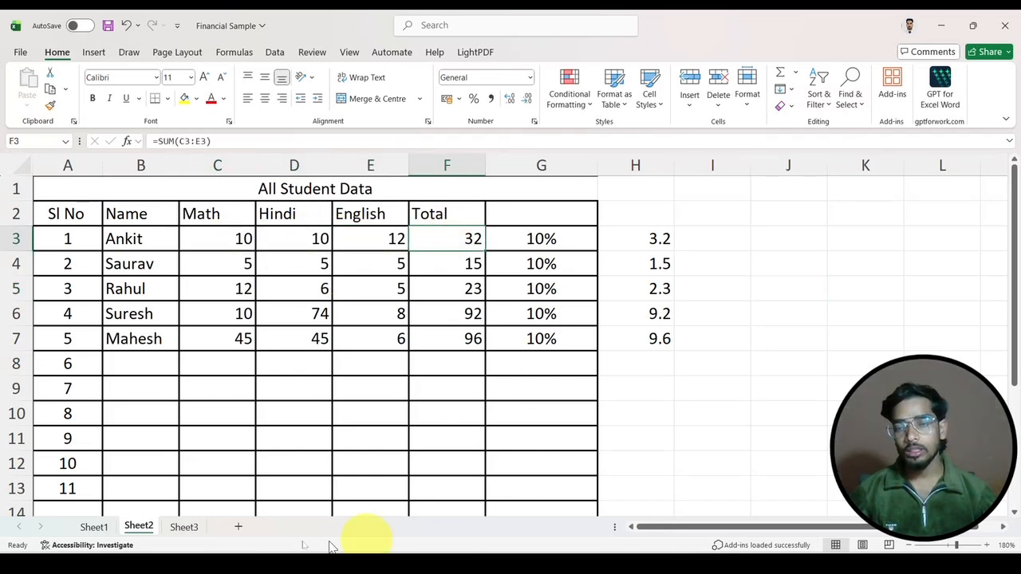
pyautogui.click(4, 240)
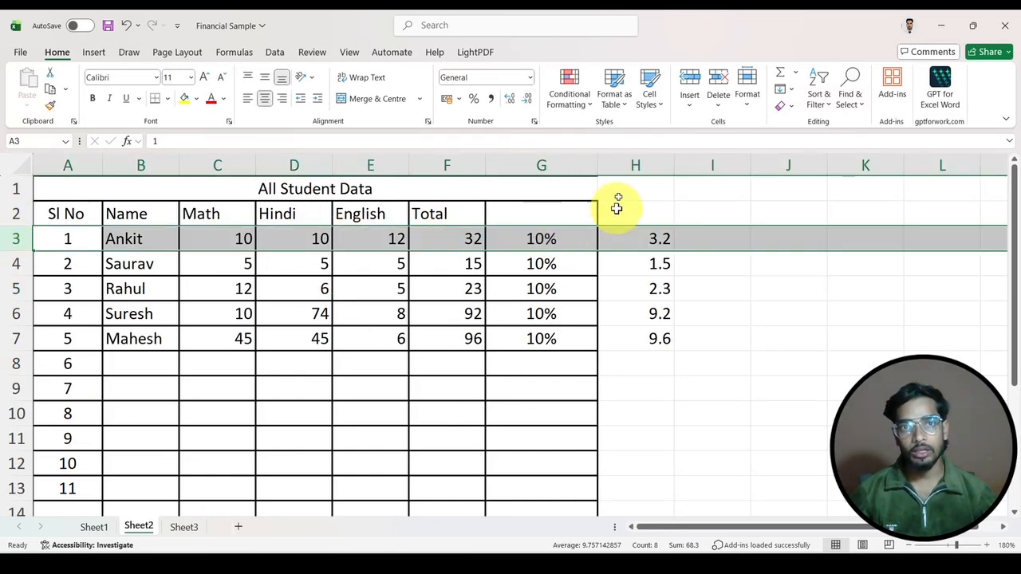
pyautogui.click(589, 114)
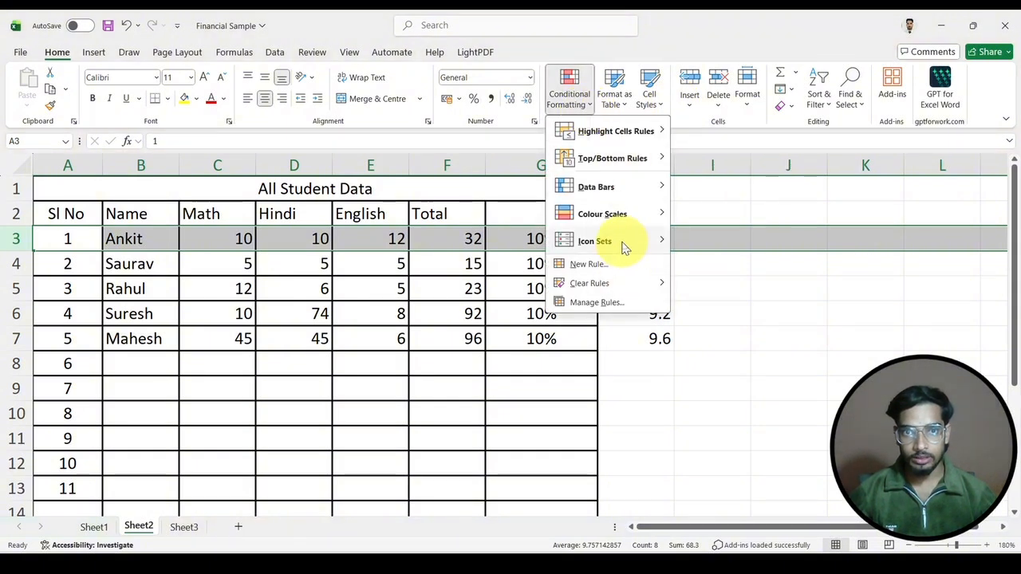
pyautogui.moveTo(624, 249)
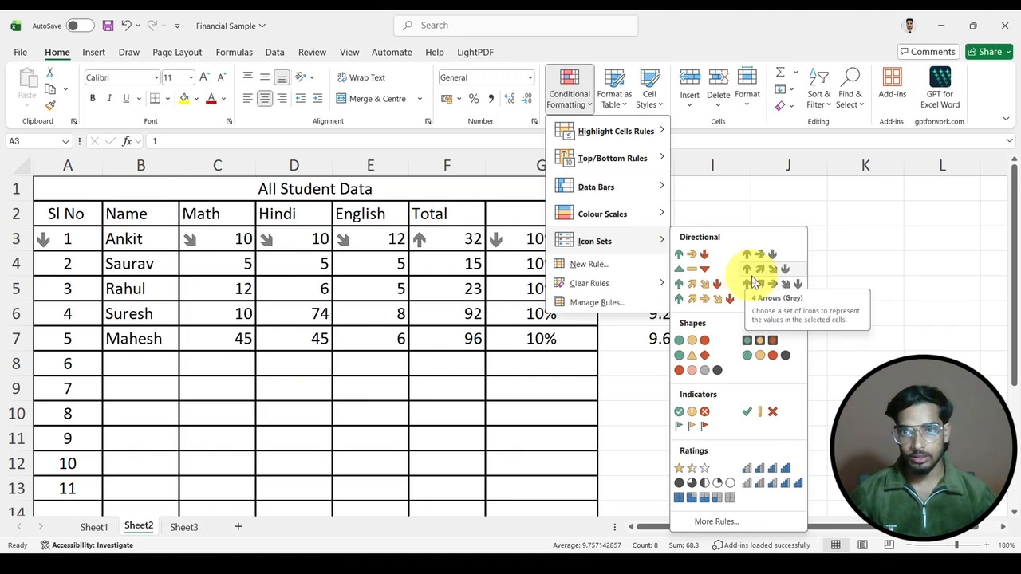
pyautogui.click(754, 281)
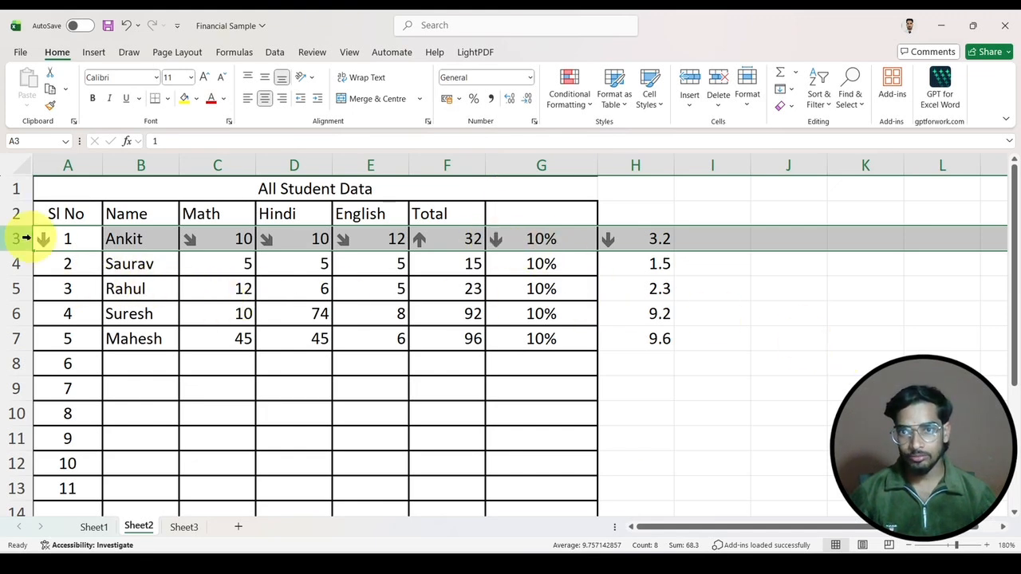
# Undo the icon set applied to row 3
pyautogui.click(241, 318)
pyautogui.click(5, 236)
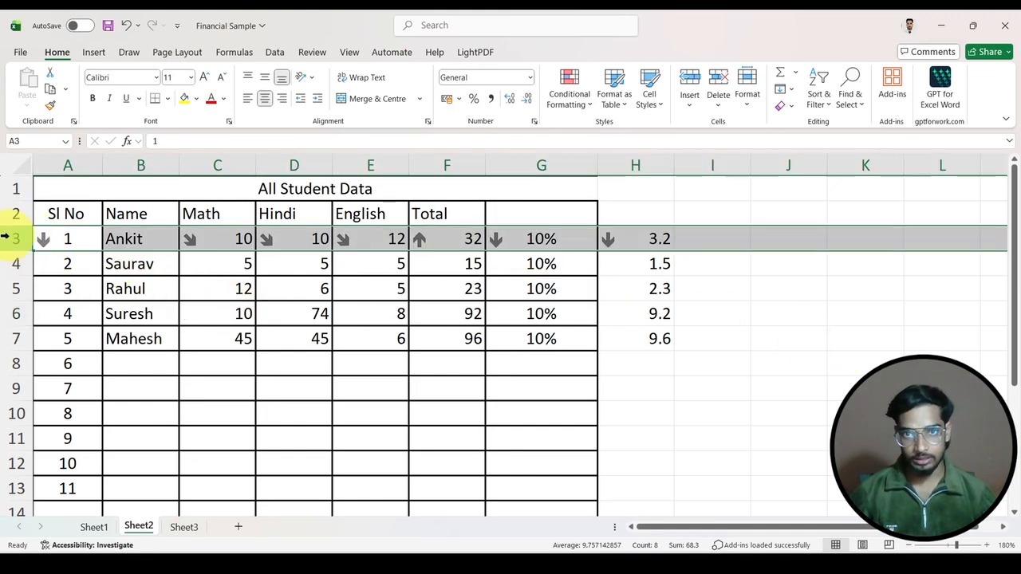
pyautogui.hotkey('ctrl', 'z')
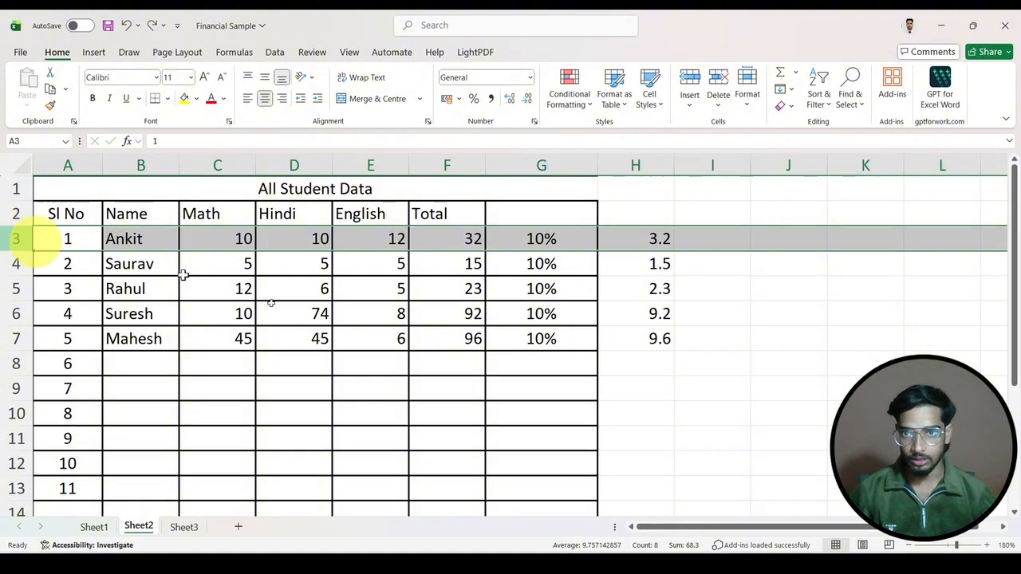
pyautogui.click(315, 336)
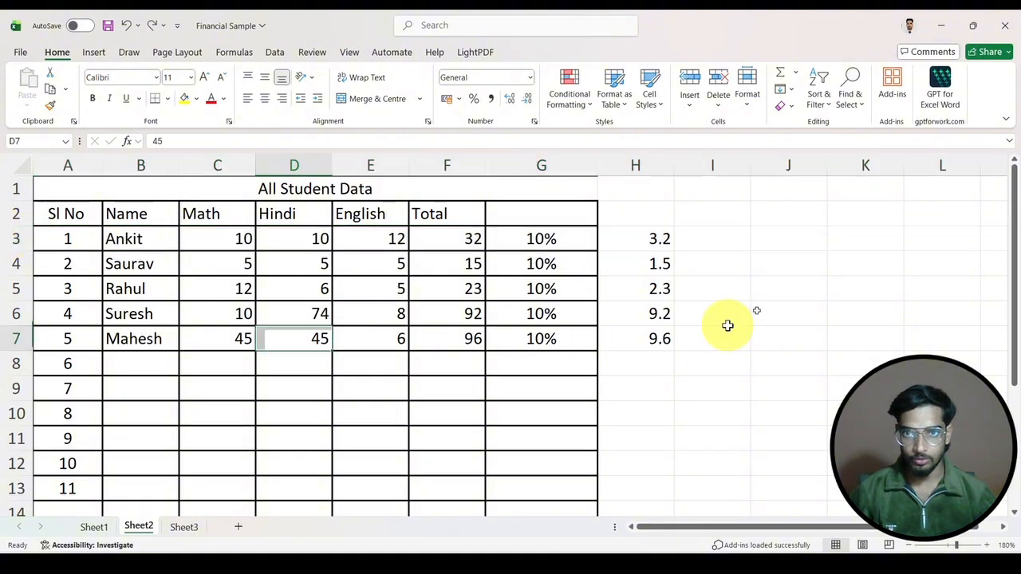
pyautogui.click(615, 99)
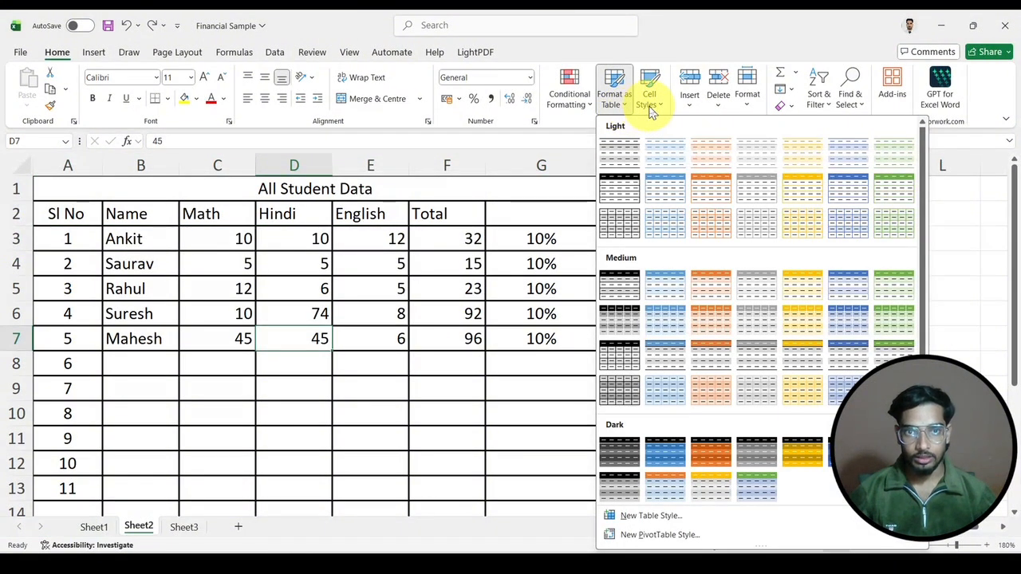
pyautogui.click(214, 511)
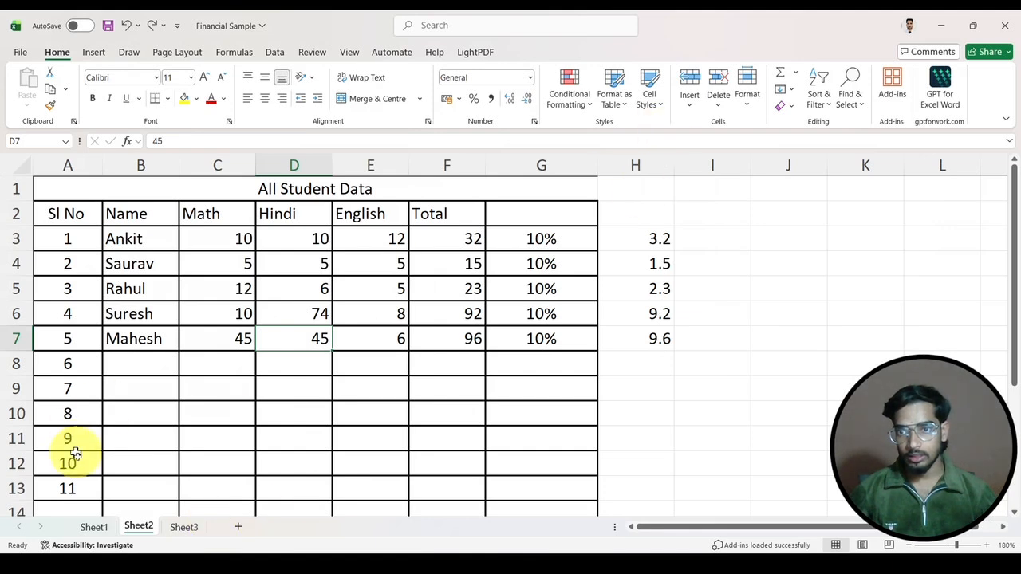
# Format cell A1 on Sheet3 as a table with a blue Medium table style
pyautogui.click(183, 528)
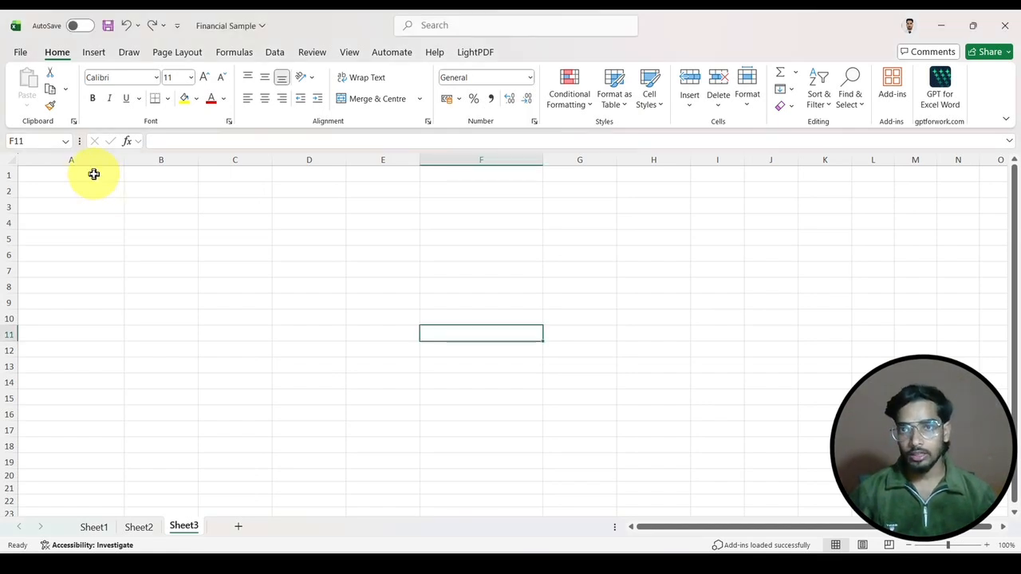
pyautogui.click(188, 193)
pyautogui.click(68, 174)
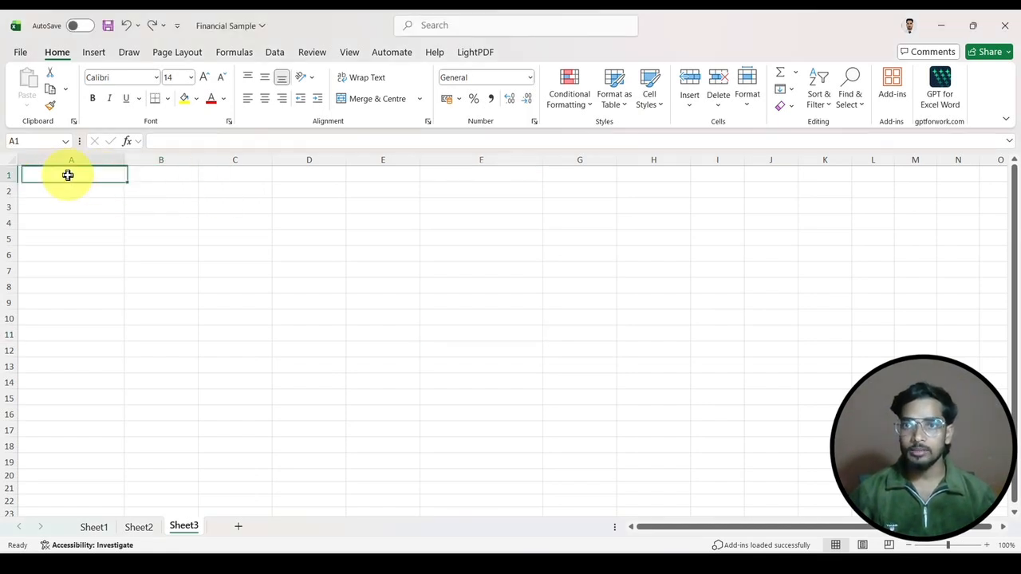
pyautogui.click(628, 109)
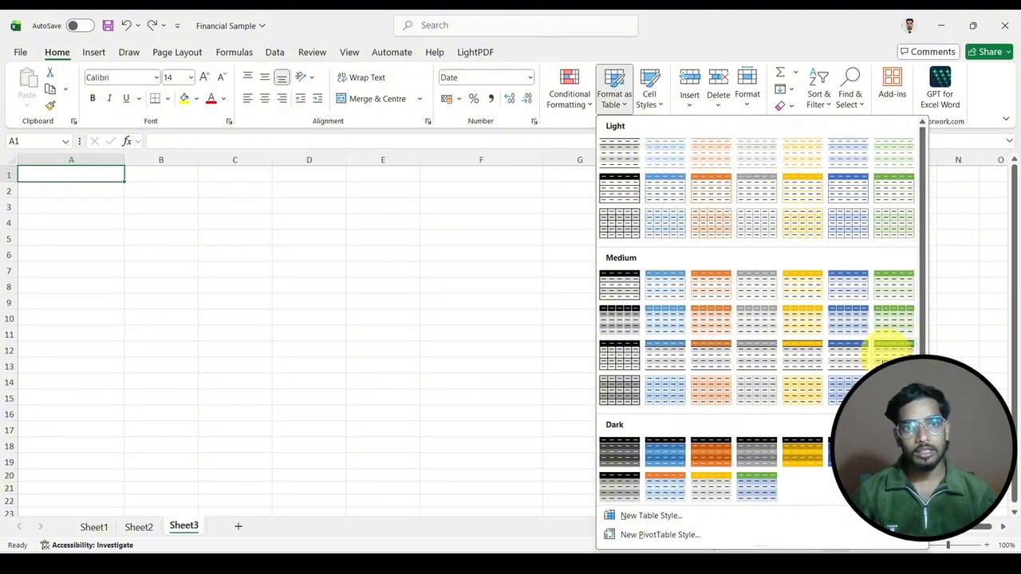
pyautogui.click(667, 283)
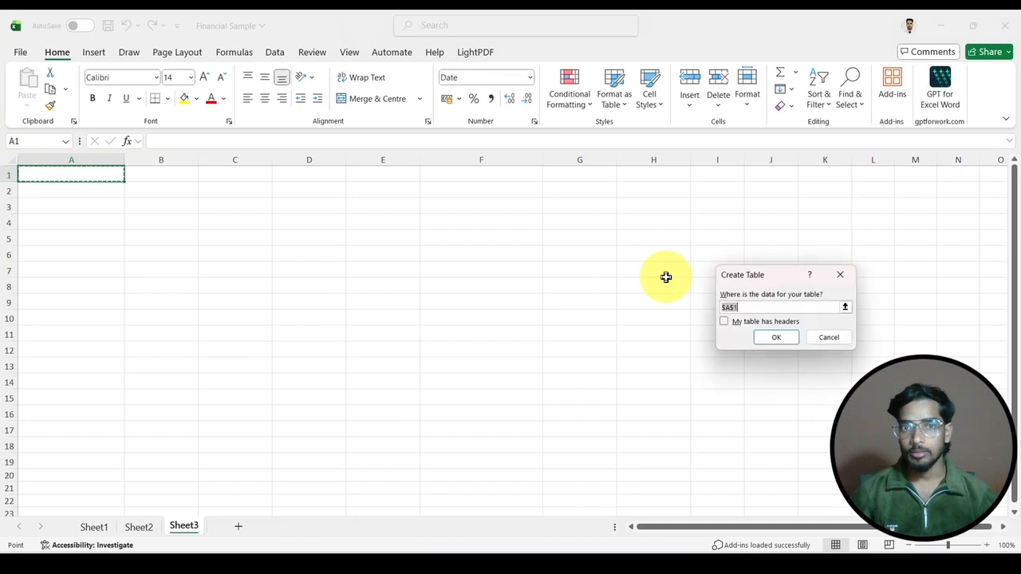
pyautogui.click(778, 338)
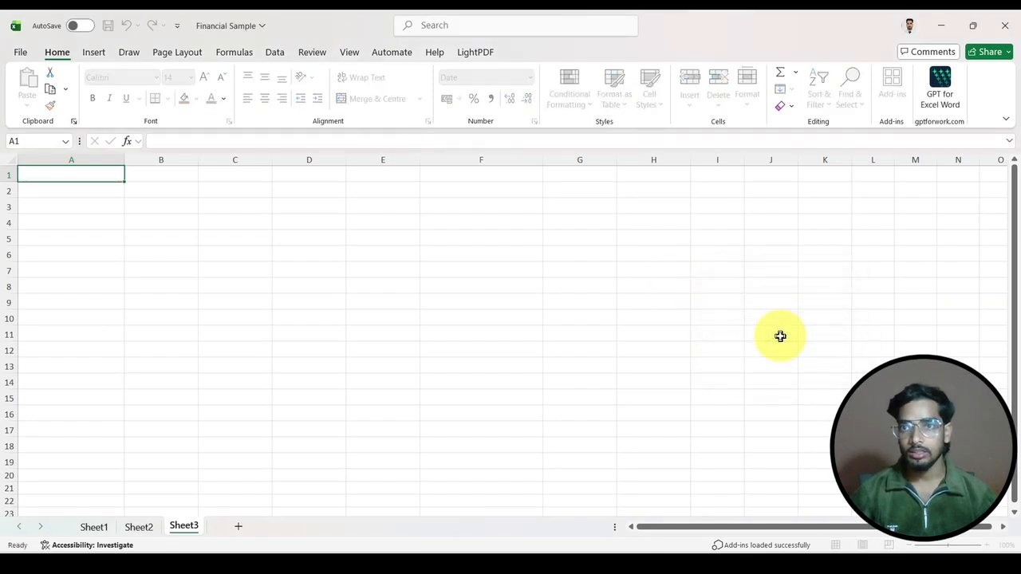
# Undo the table created at cell A1
pyautogui.click(143, 205)
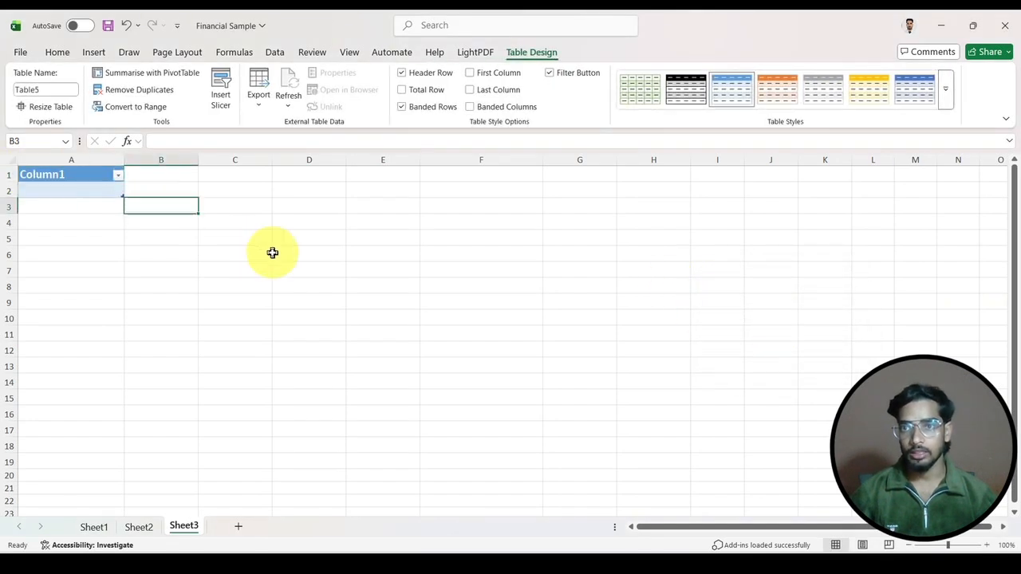
pyautogui.hotkey('ctrl', 'z')
pyautogui.click(167, 266)
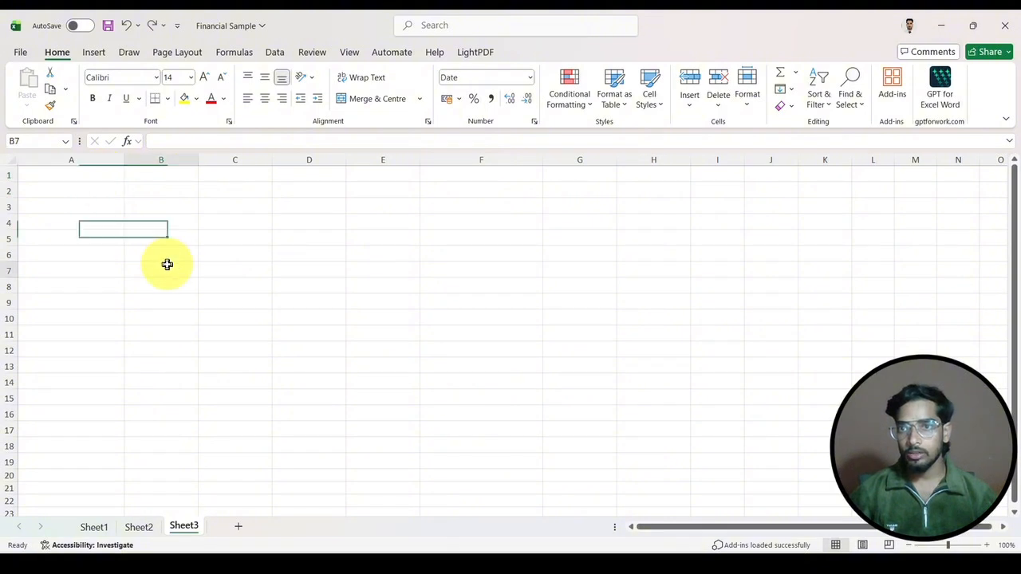
# Format the range A1:F17 on Sheet3 as a table with an orange Medium style, without marking existing headers
pyautogui.click(74, 175)
pyautogui.moveTo(72, 174); pyautogui.dragTo(515, 433)
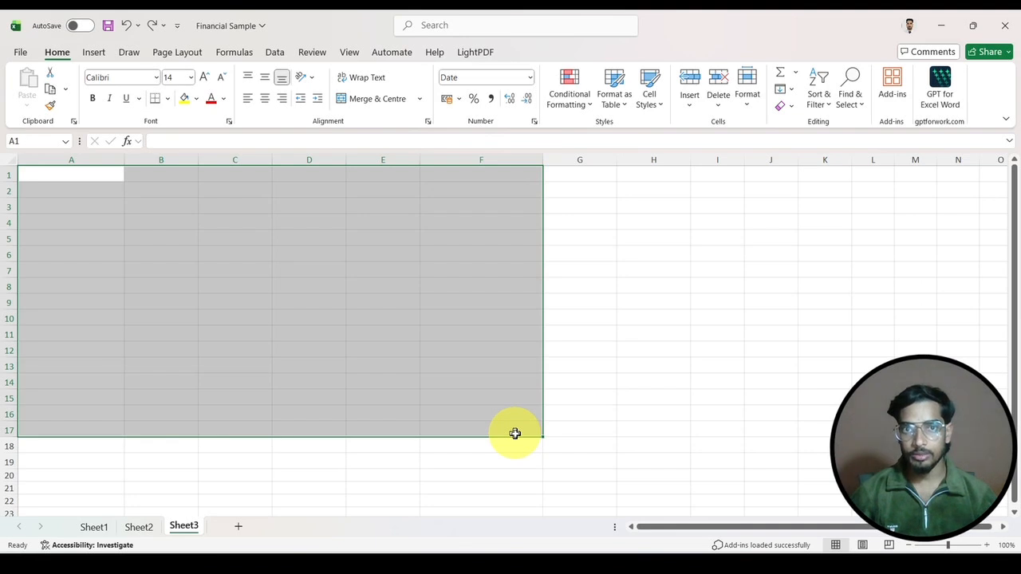
pyautogui.click(614, 99)
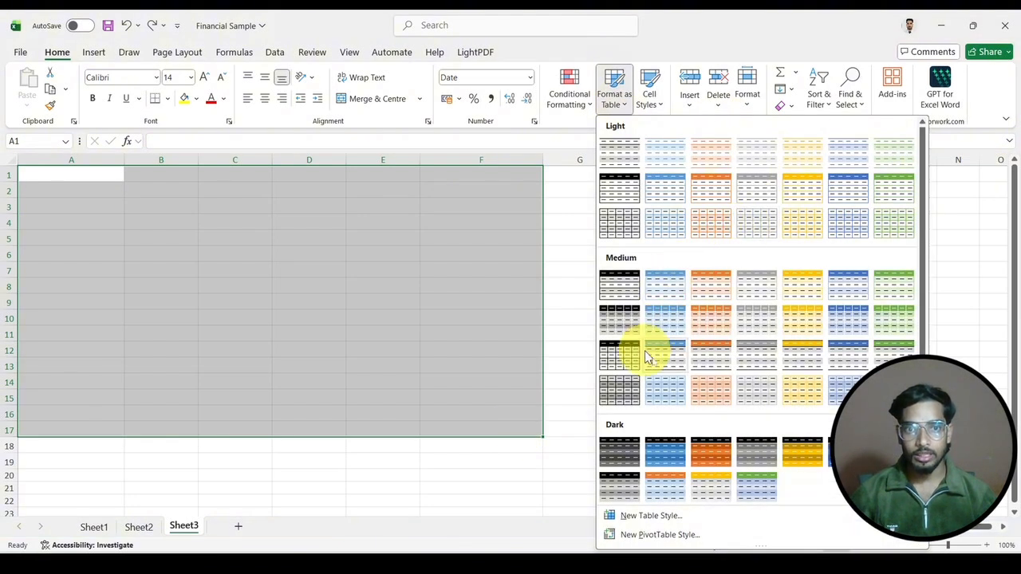
pyautogui.click(704, 326)
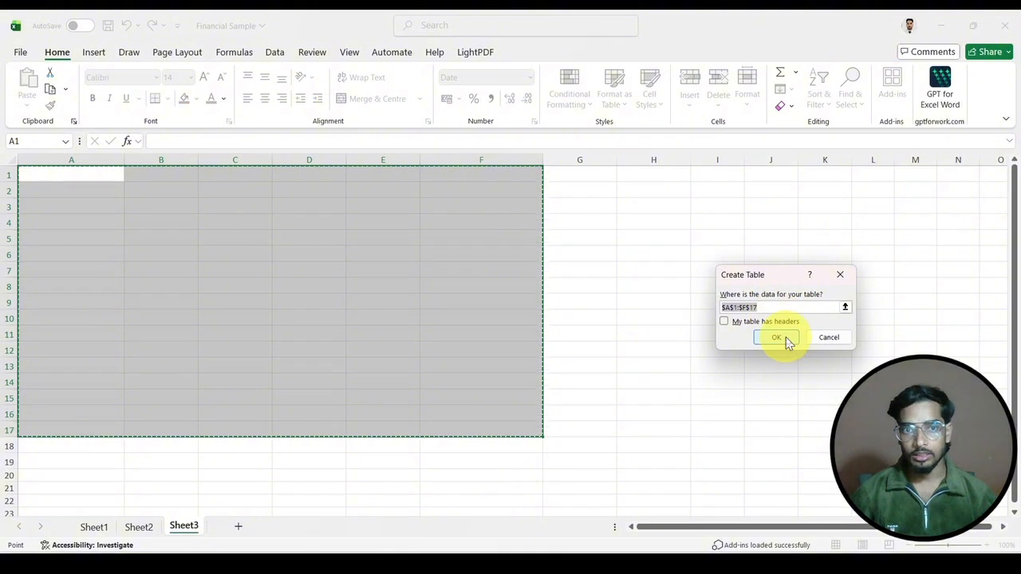
pyautogui.click(786, 340)
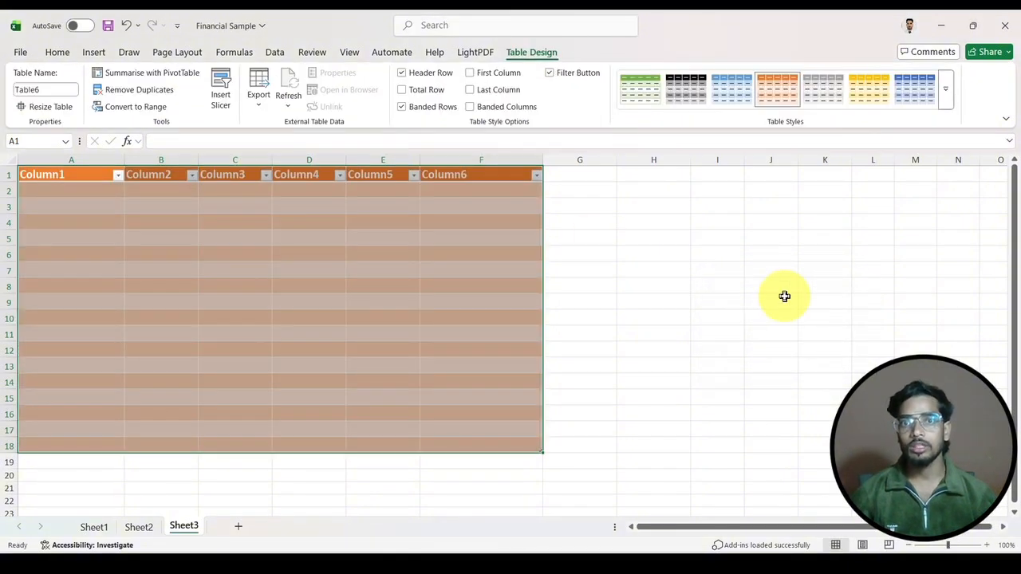
pyautogui.click(785, 297)
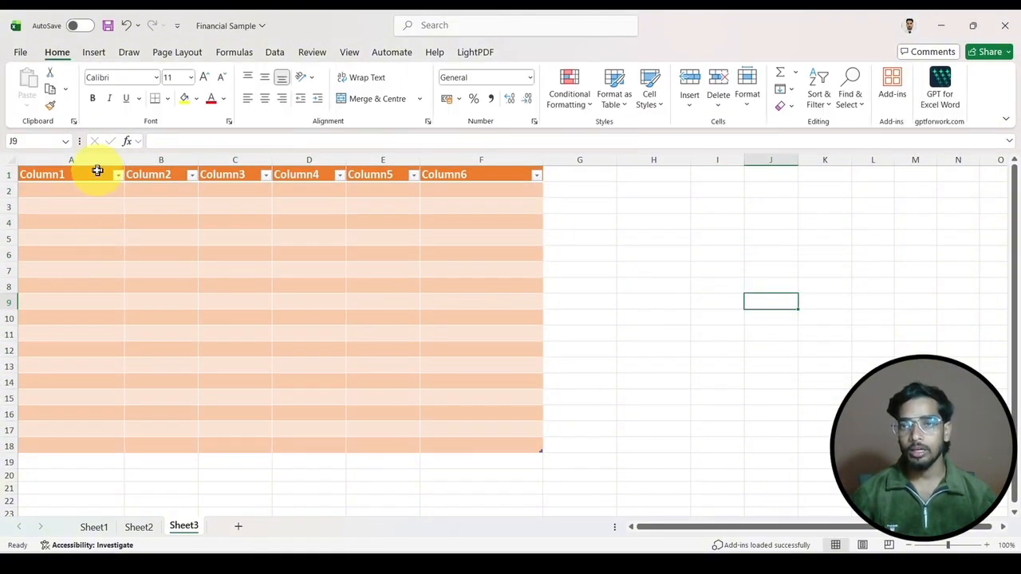
# Rename the first two table headers on Sheet3 as Name and Date
pyautogui.click(96, 171)
pyautogui.write('sccfdsa')
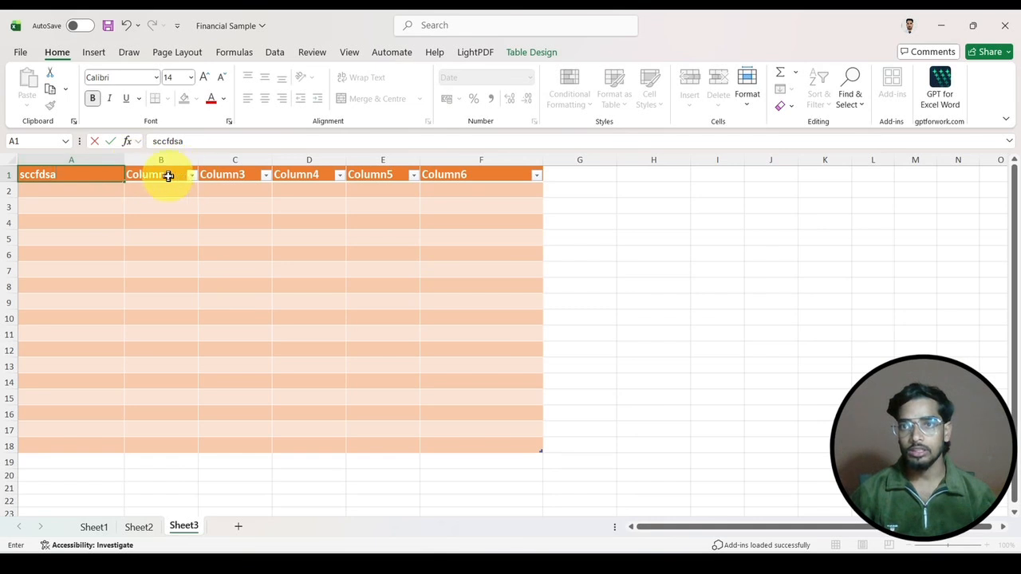
pyautogui.click(72, 171)
pyautogui.write('Name')
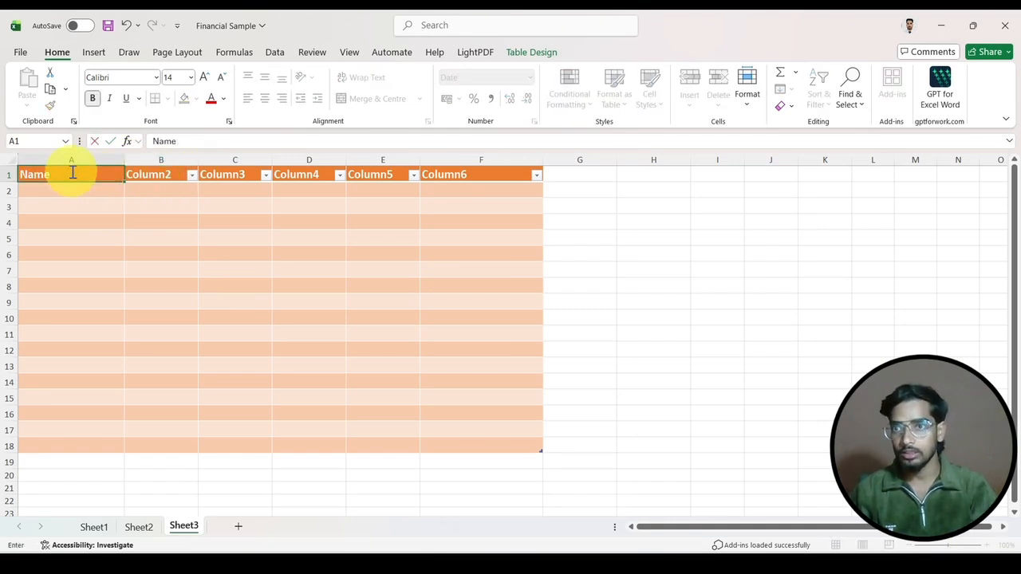
pyautogui.press('Tab')
pyautogui.write('Date')
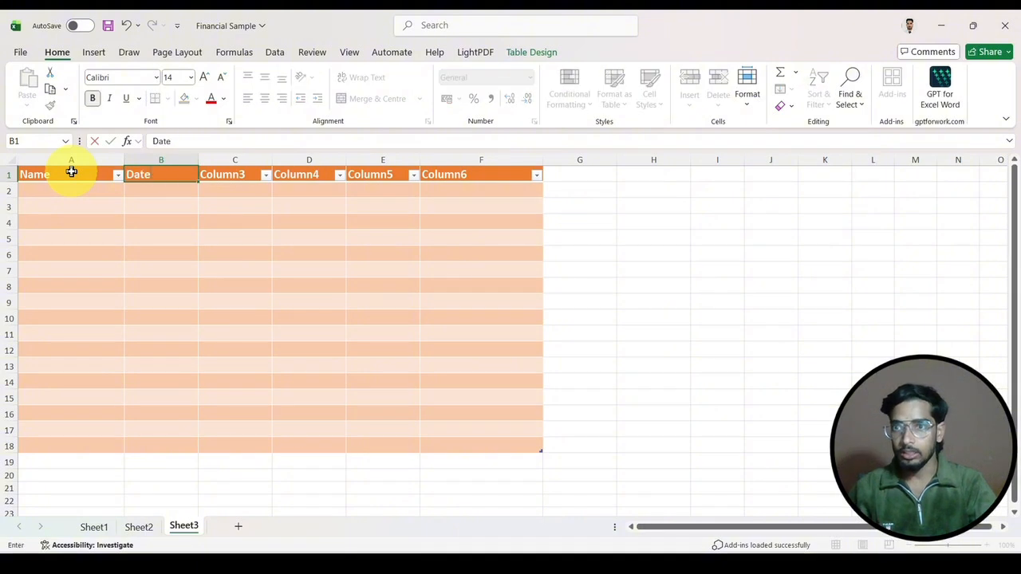
pyautogui.press('Tab')
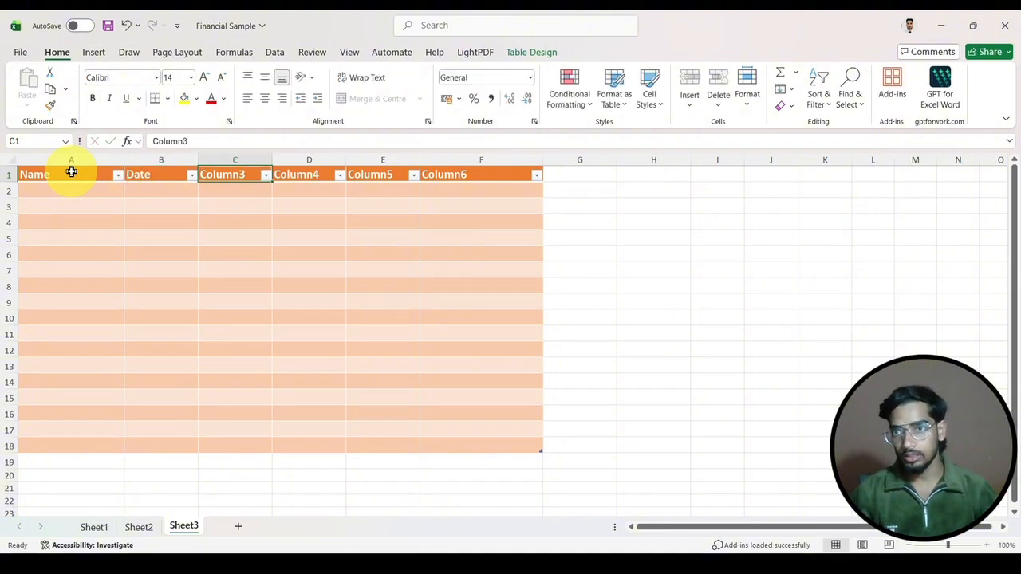
# Check the filter control of the Name column, and undo the header entry made in cell B1
pyautogui.click(119, 175)
pyautogui.click(121, 176)
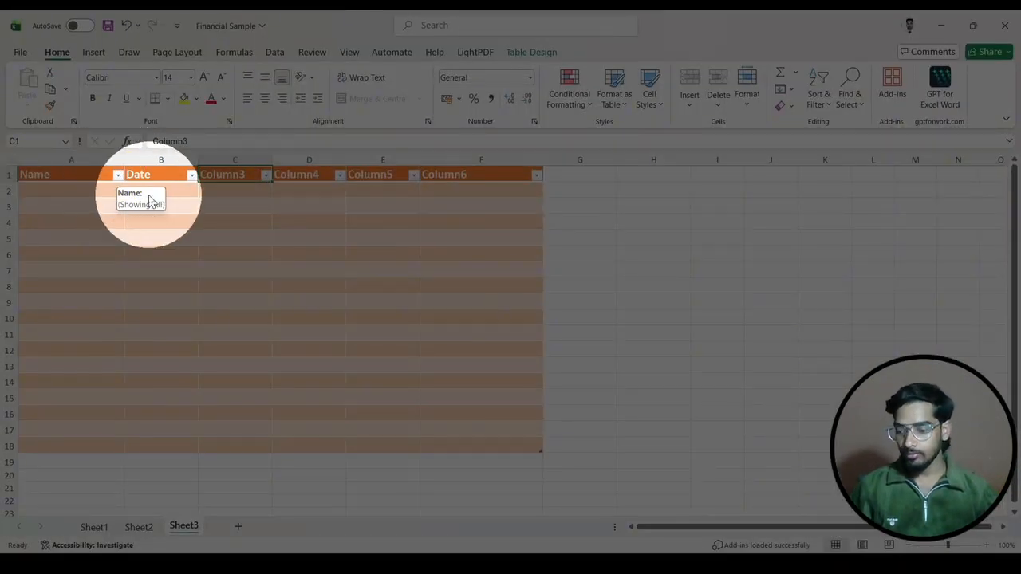
pyautogui.hotkey('ctrl', 'z')
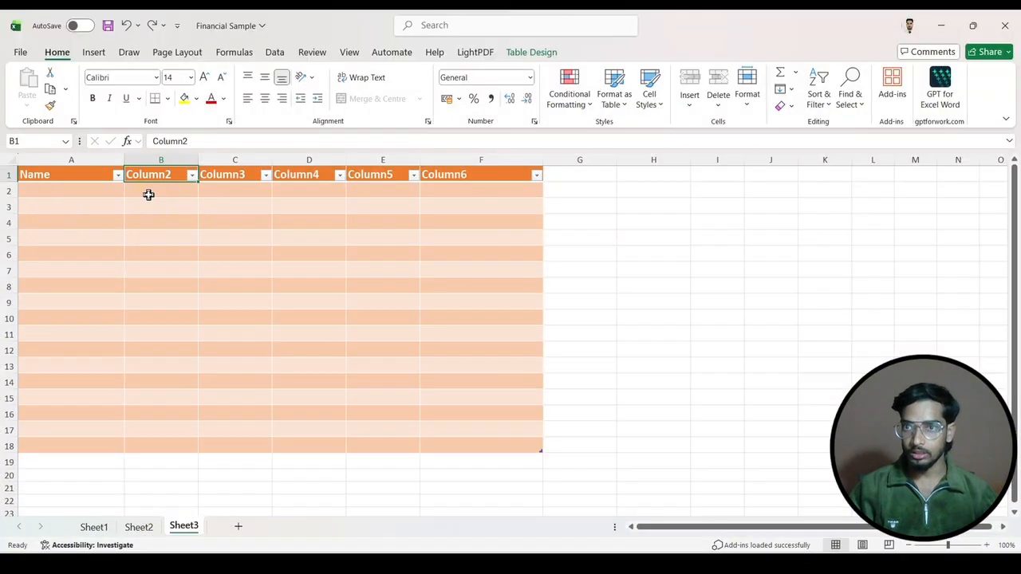
# Turn on filtering for the table on Sheet1 with the Year column selected
pyautogui.click(96, 528)
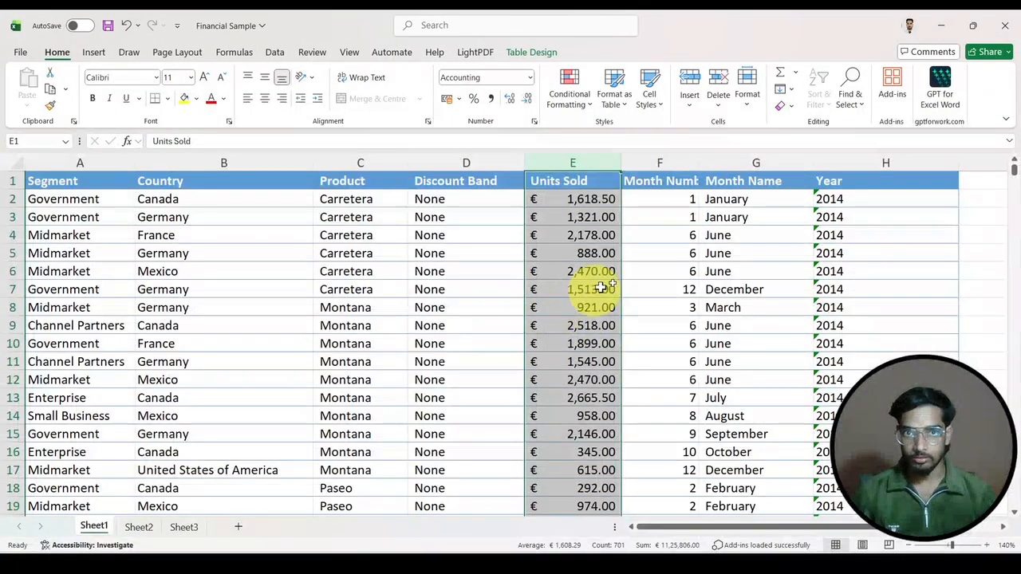
pyautogui.click(746, 288)
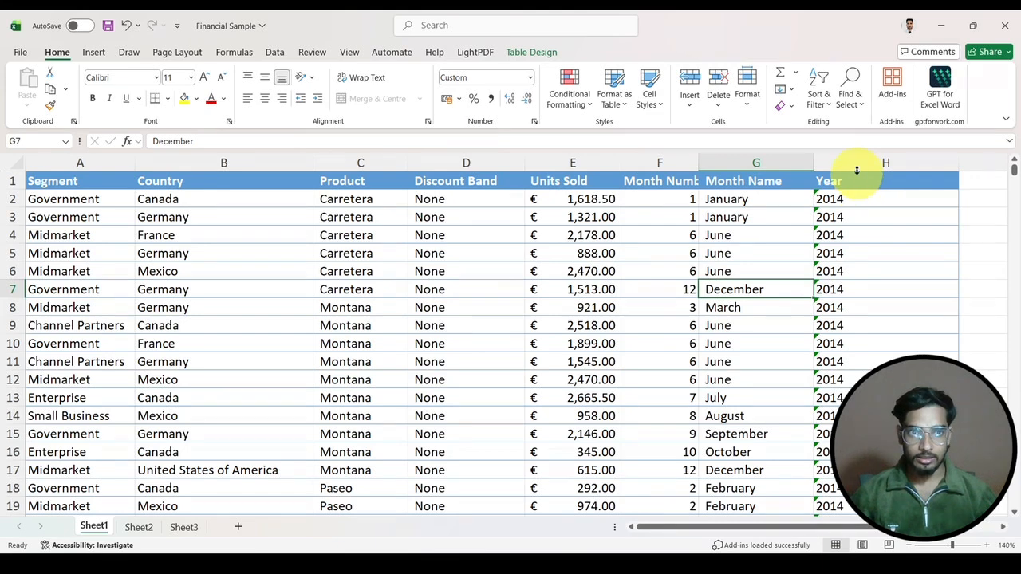
pyautogui.click(857, 170)
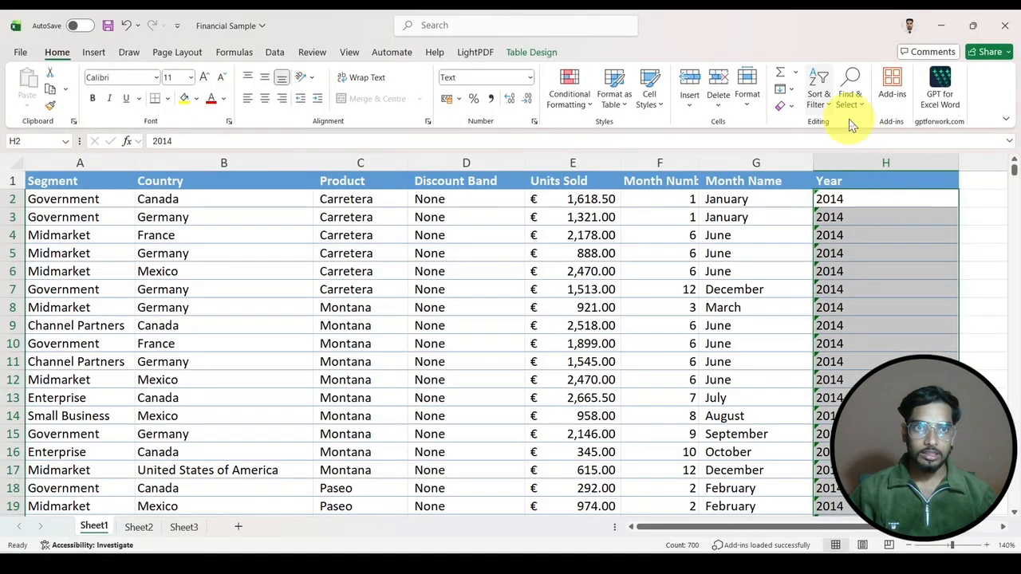
pyautogui.click(868, 158)
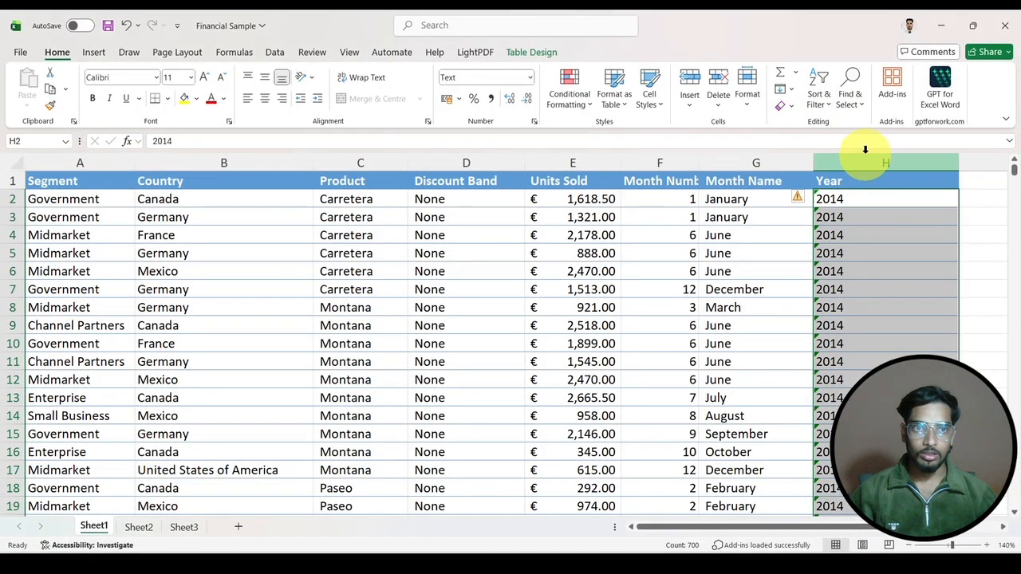
pyautogui.click(822, 108)
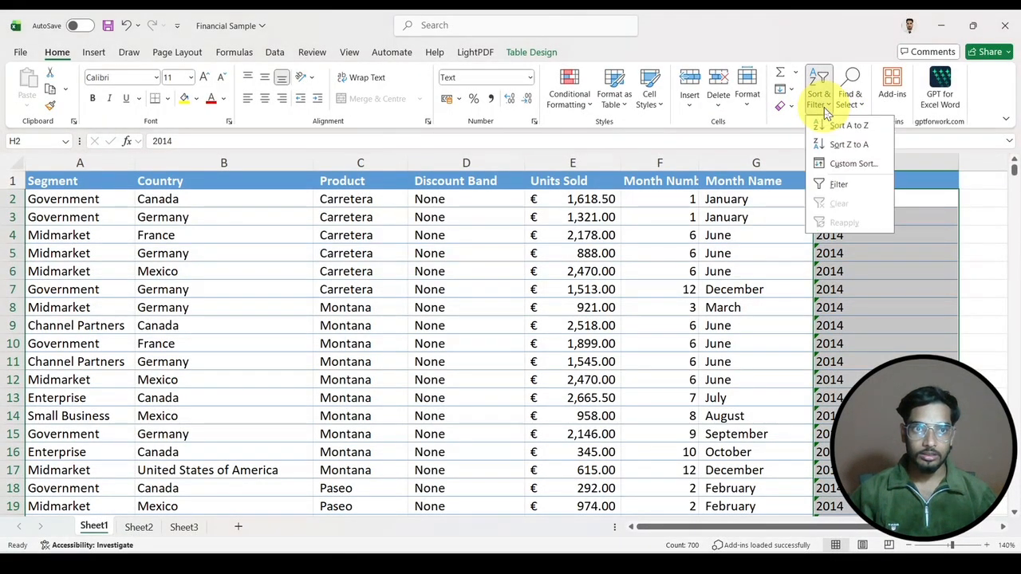
pyautogui.click(849, 179)
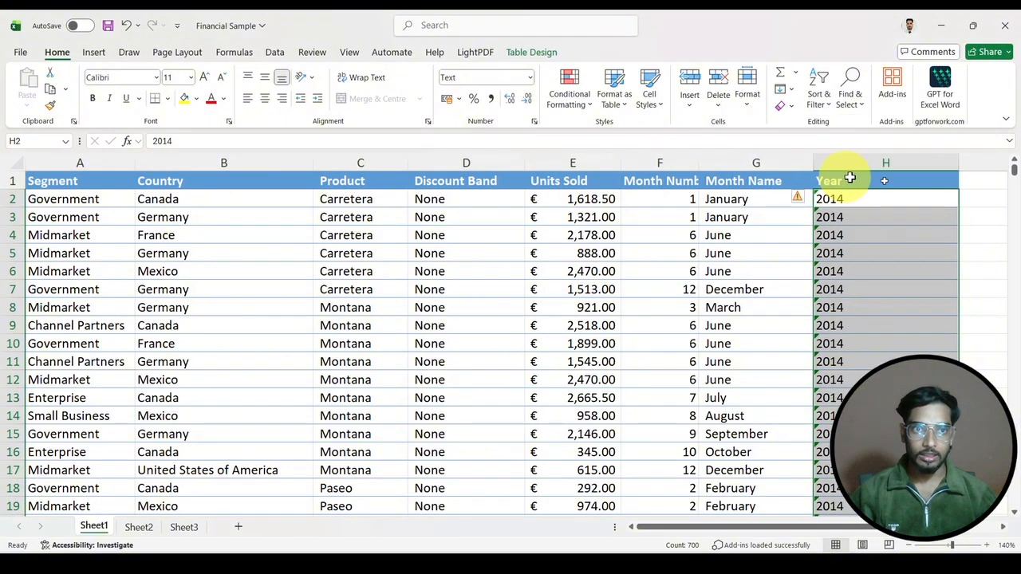
# Filter the Year column by excluding 2014 so that only 2013 records are shown
pyautogui.click(954, 184)
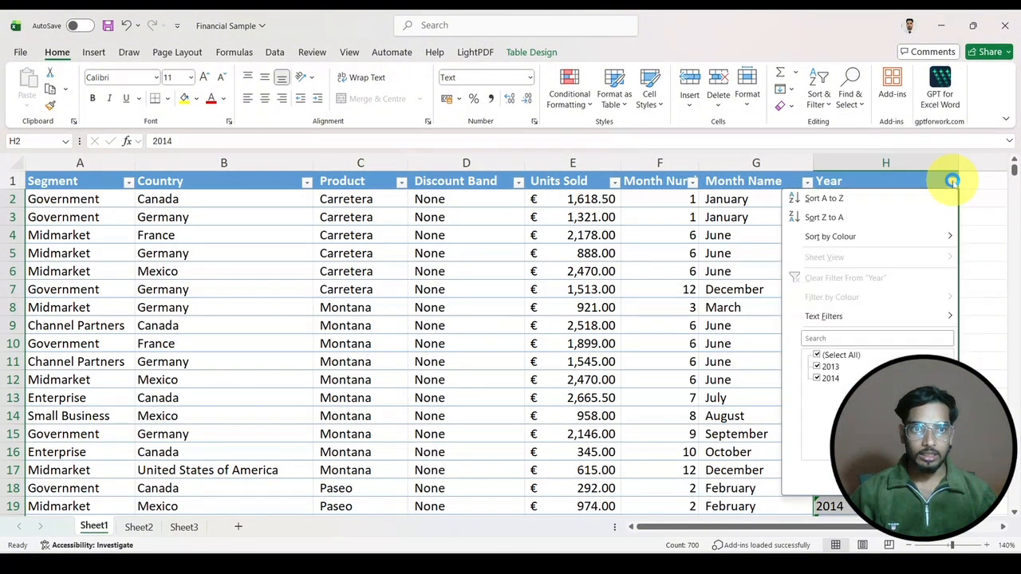
pyautogui.click(822, 380)
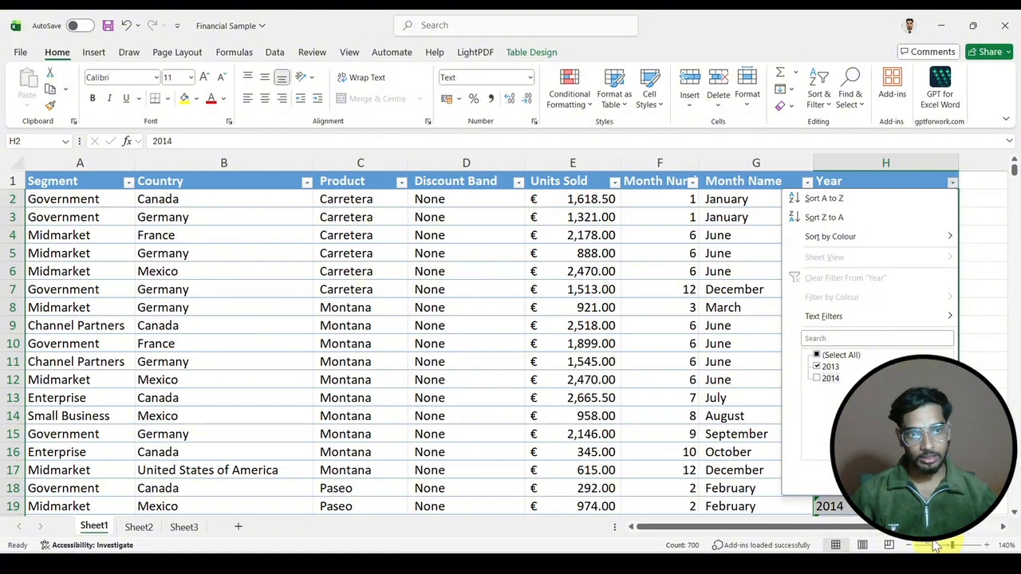
pyautogui.click(884, 480)
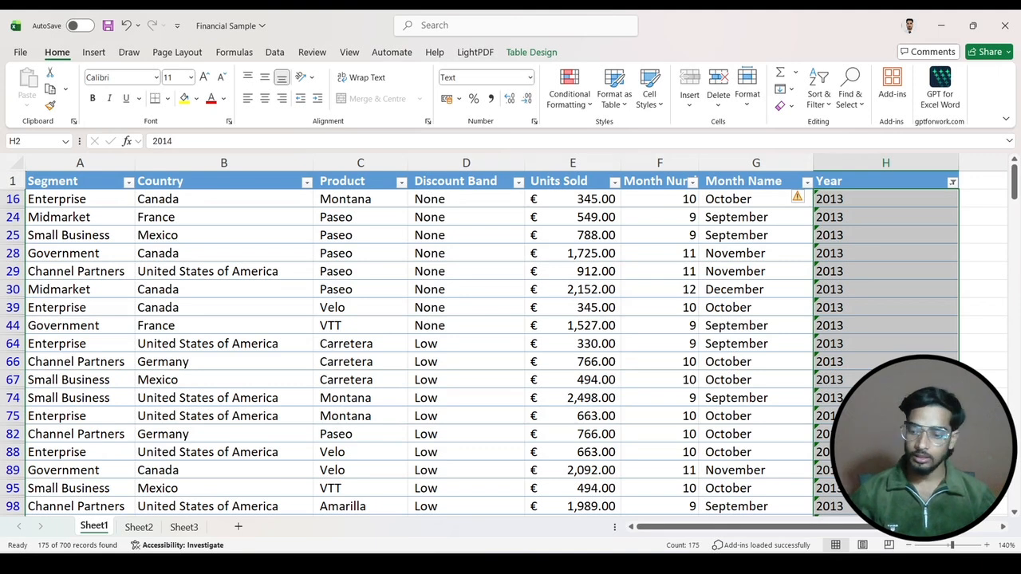
# Undo the Year filter and turn off filtering for the Sheet1 table
pyautogui.hotkey('ctrl', 'z')
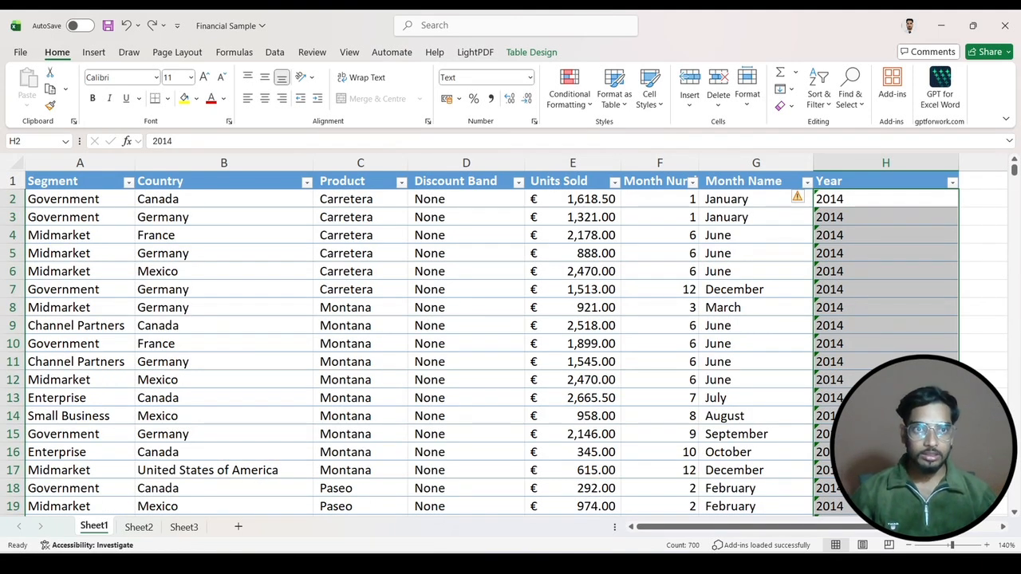
pyautogui.hotkey('ctrl', 'shift', 'l')
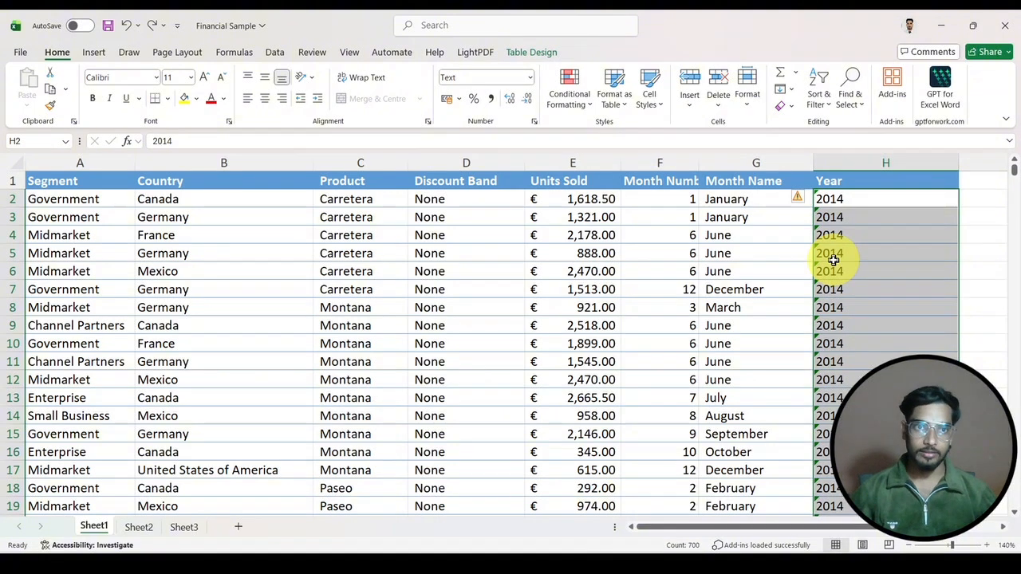
pyautogui.click(376, 151)
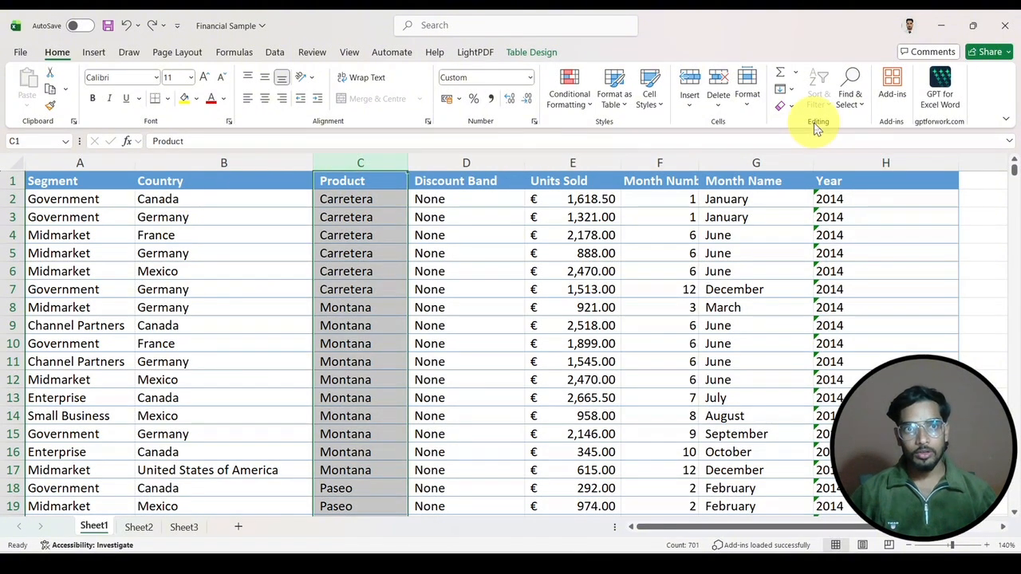
pyautogui.click(530, 308)
pyautogui.hotkey('ctrl', 'pagedown')
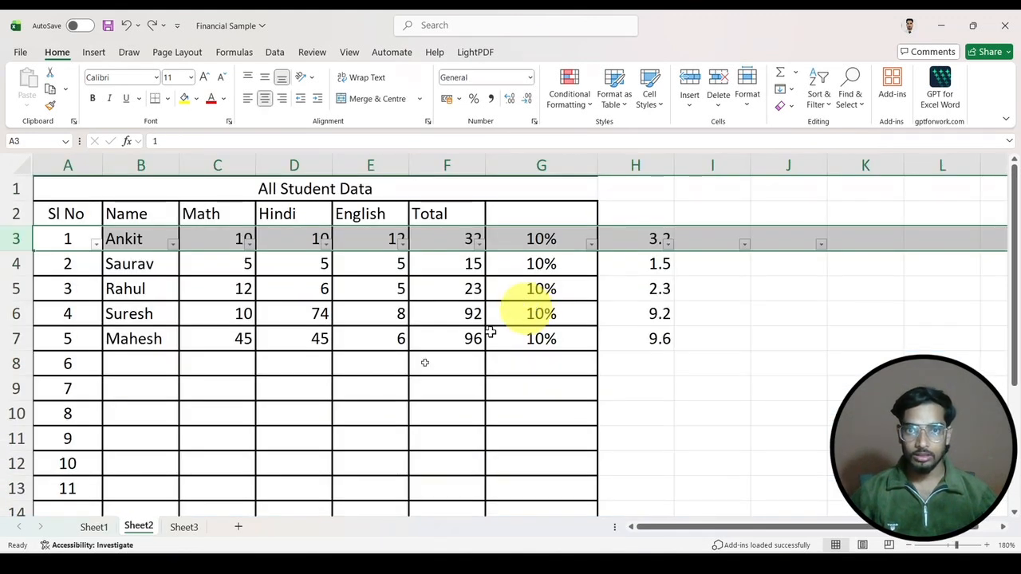
pyautogui.click(92, 529)
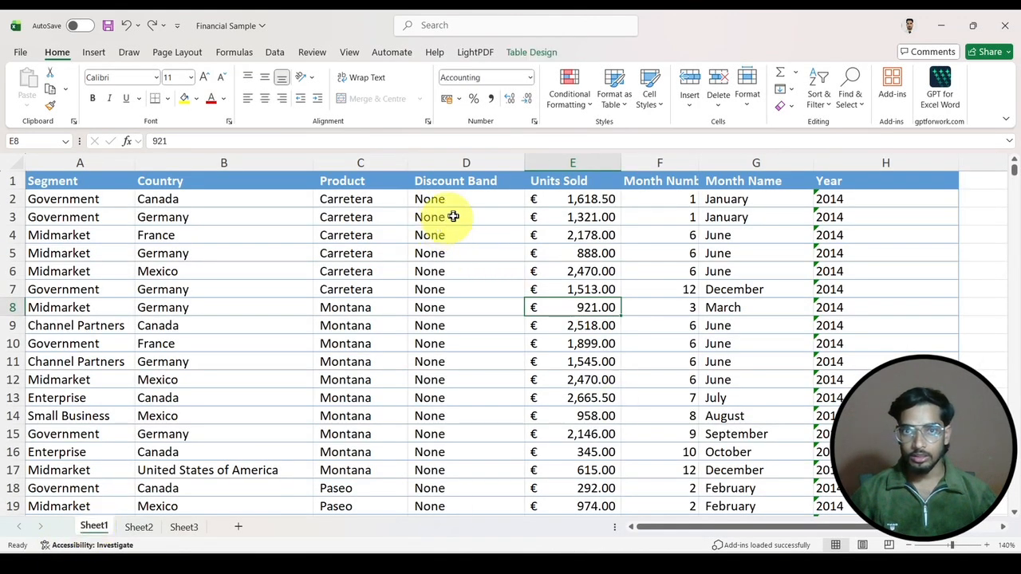
# Sort the Sheet1 table by the Product column from A to Z
pyautogui.click(470, 164)
pyautogui.click(376, 156)
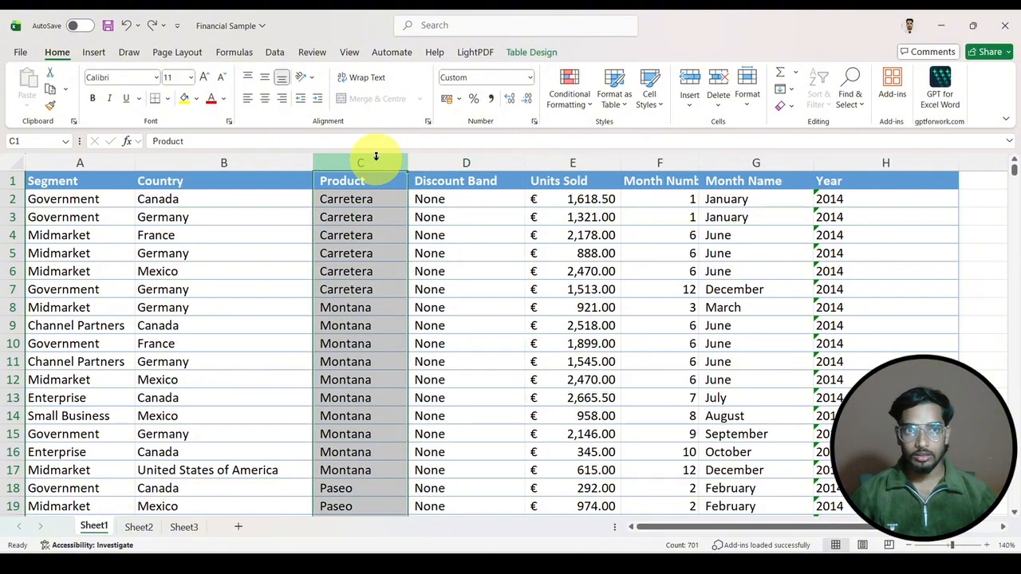
pyautogui.click(347, 199)
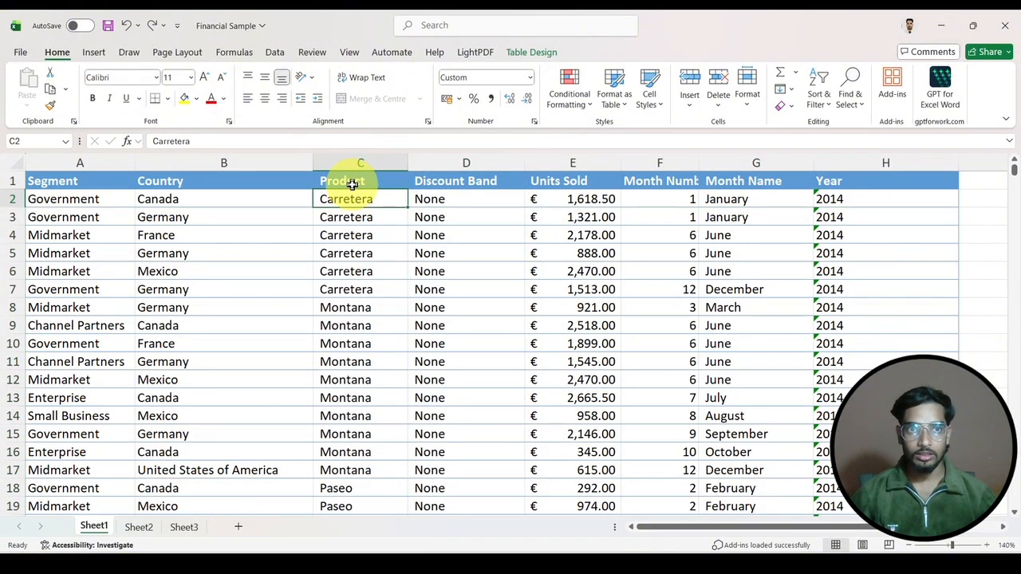
pyautogui.click(351, 184)
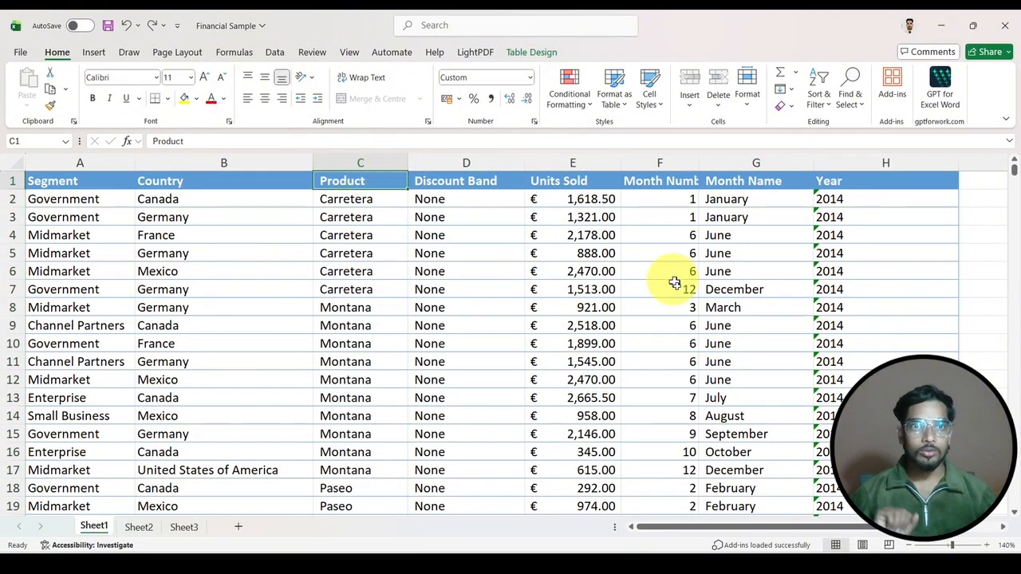
pyautogui.click(822, 102)
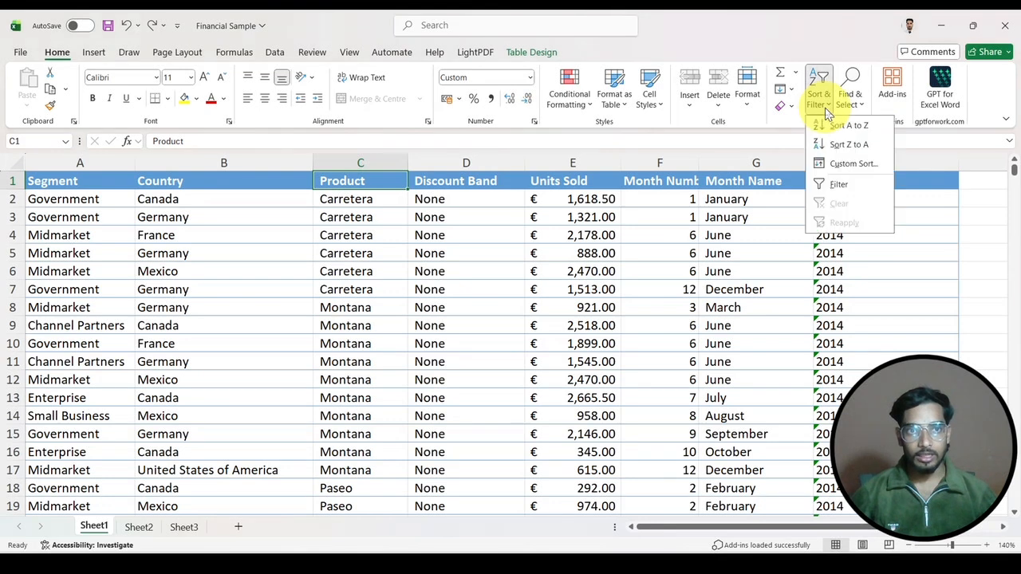
pyautogui.click(845, 128)
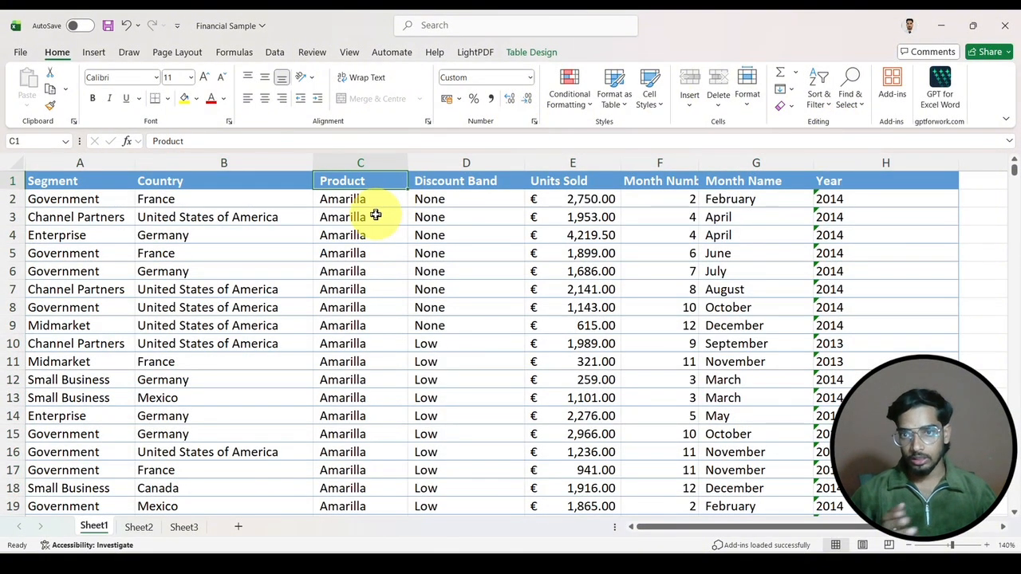
# Look through the sorted rows to examine how the products are ordered in the Product column
pyautogui.scroll(-19, 373, 320)
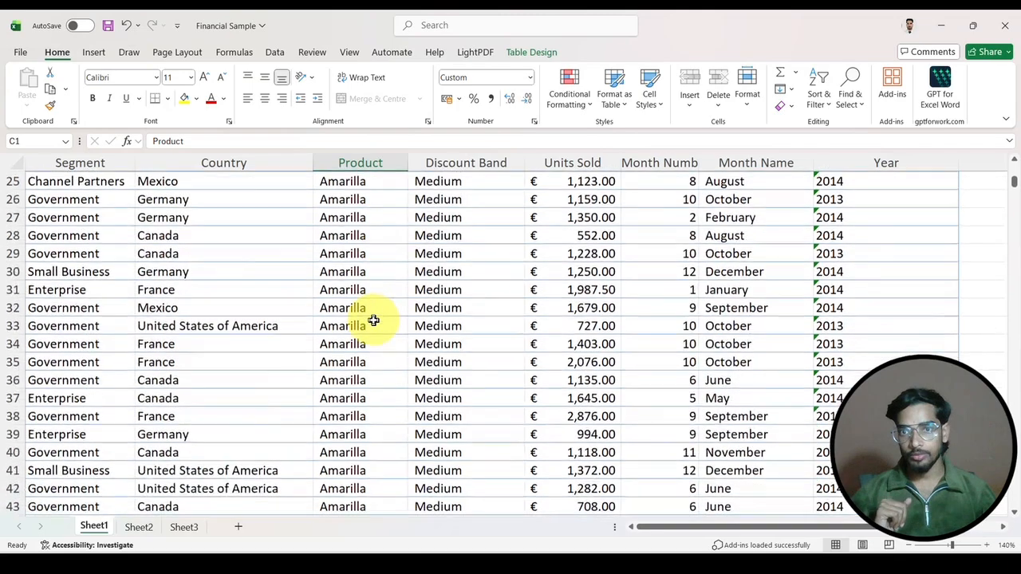
pyautogui.scroll(-14, 374, 320)
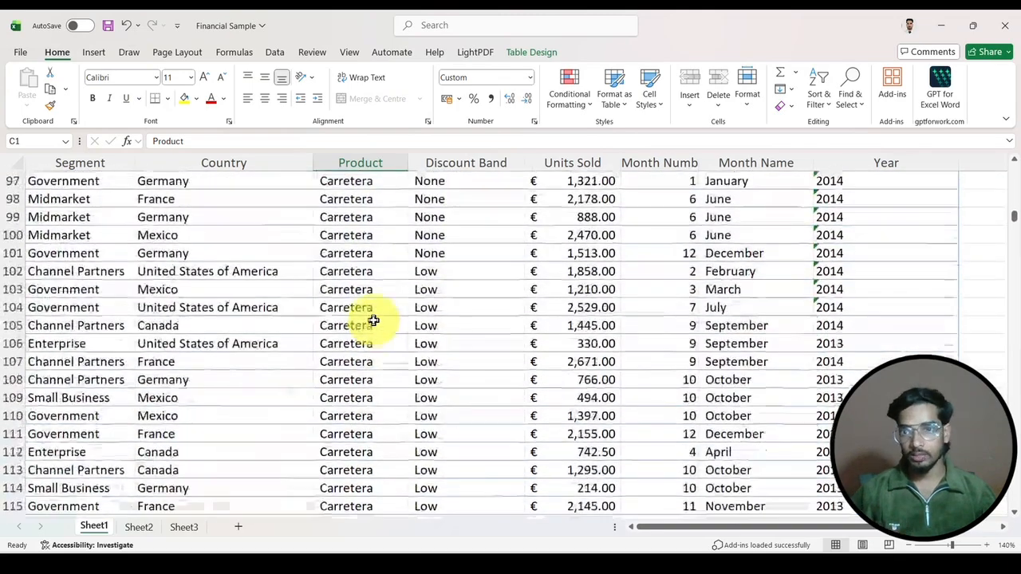
pyautogui.scroll(4, 373, 320)
pyautogui.scroll(-20, 374, 320)
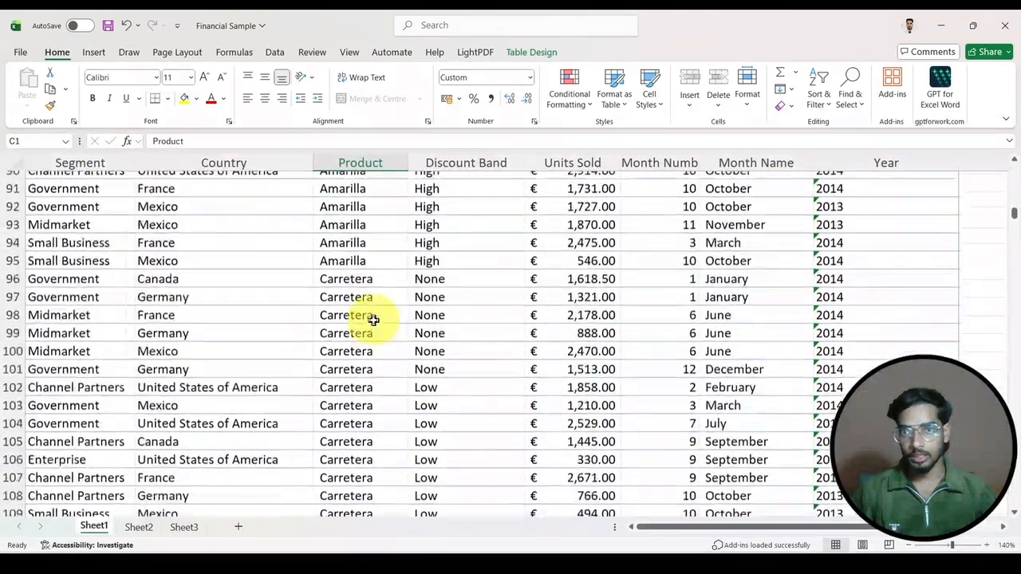
pyautogui.scroll(-20, 374, 320)
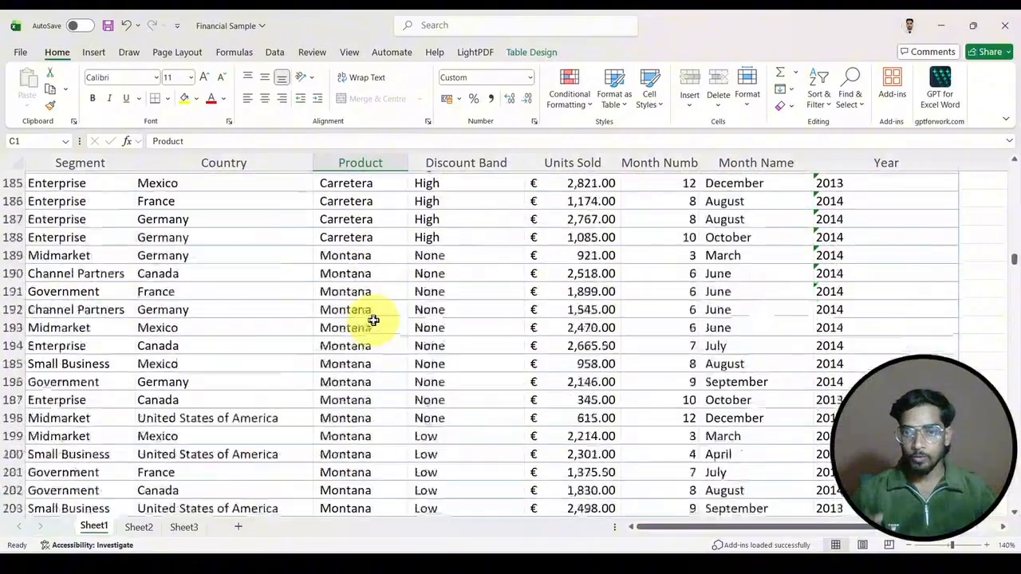
pyautogui.scroll(20, 373, 320)
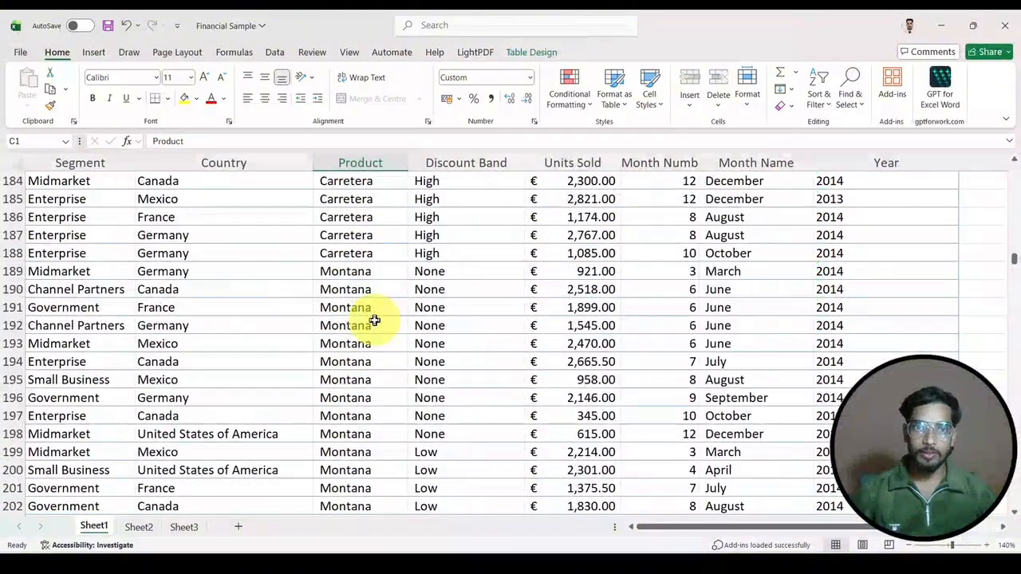
# Return to the top of the Sheet1 table and switch to the student data on Sheet2
pyautogui.scroll(20, 374, 320)
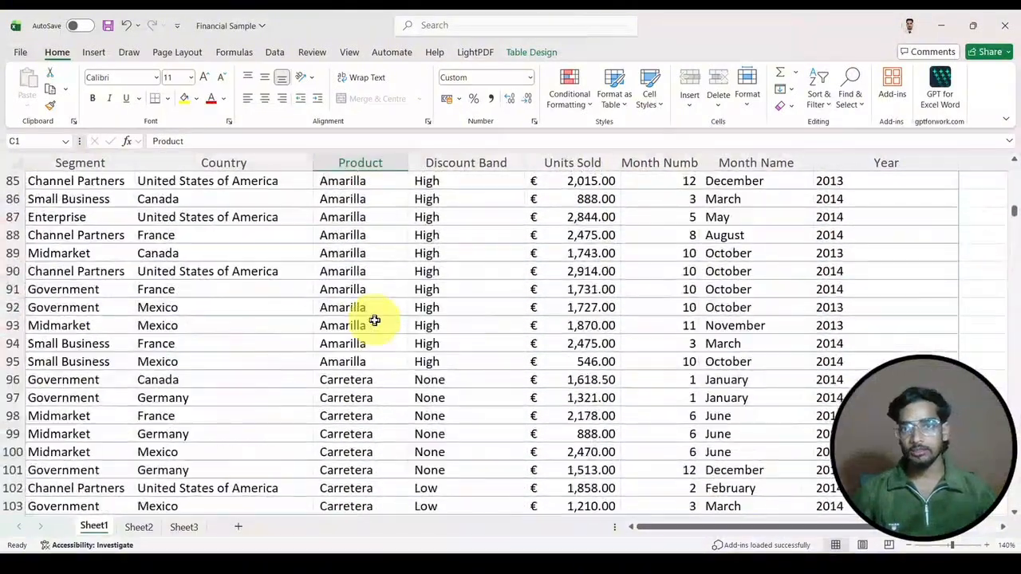
pyautogui.scroll(11, 375, 320)
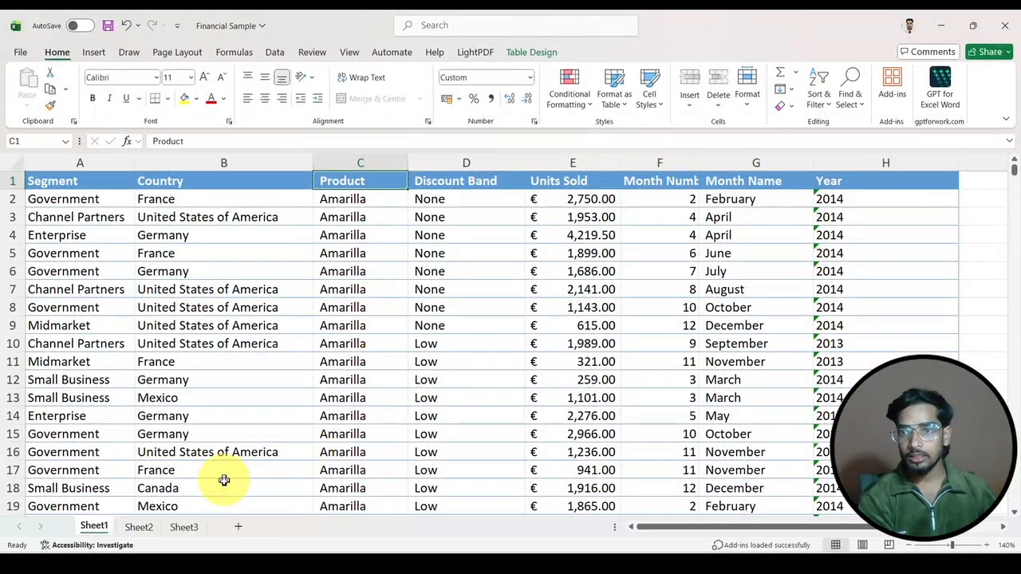
pyautogui.click(138, 528)
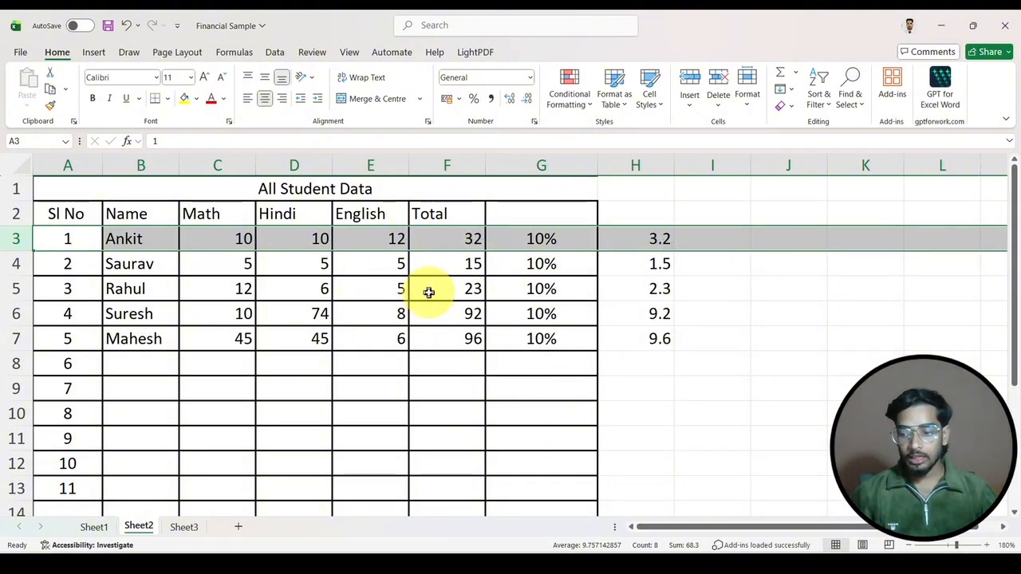
# Turn filtering on and off again, first for row 3 and then for the Total column
pyautogui.hotkey('ctrl', 'shift', 'l')
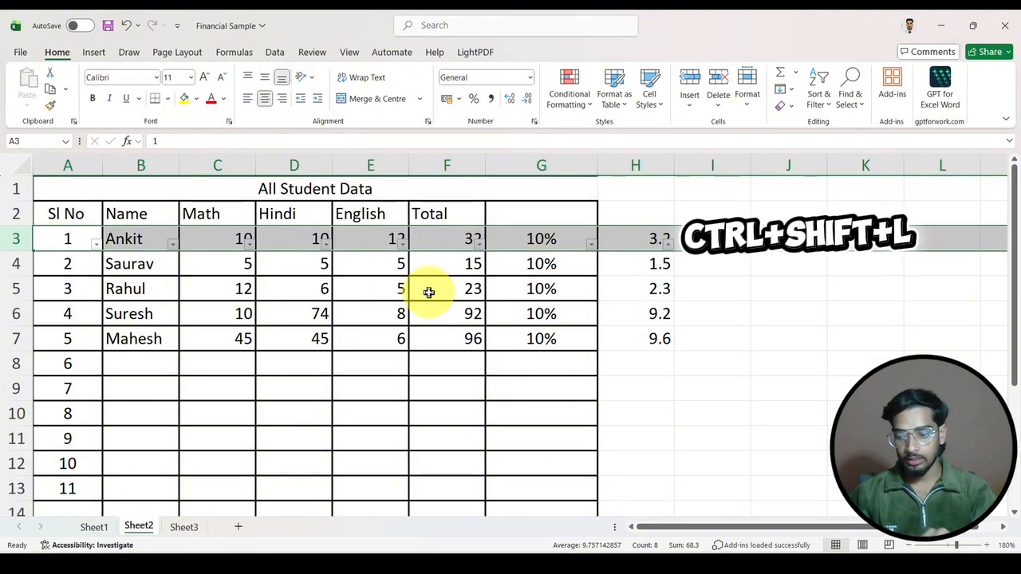
pyautogui.hotkey('ctrl', 'shift', 'l')
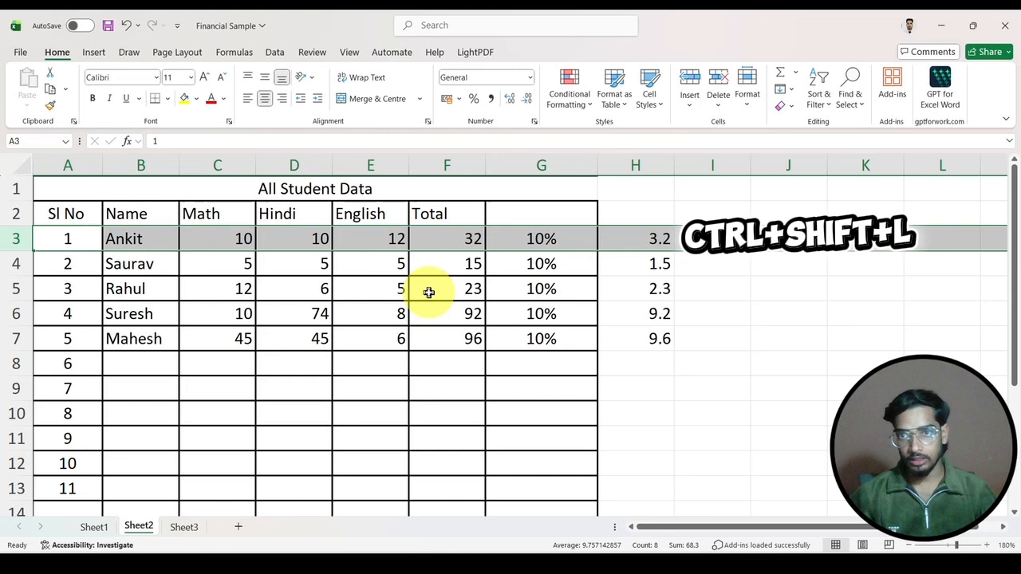
pyautogui.click(668, 312)
pyautogui.click(473, 160)
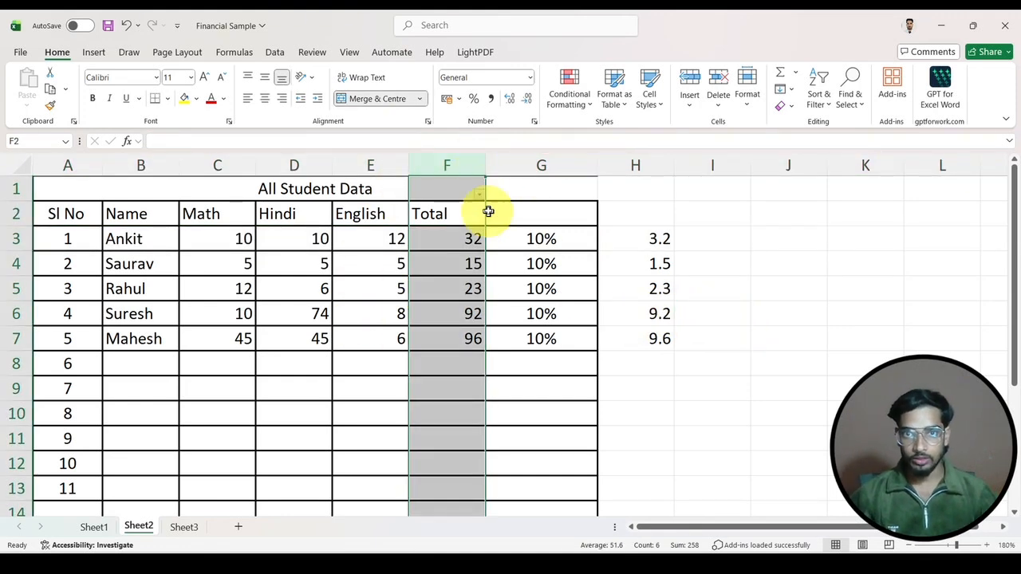
pyautogui.click(478, 196)
pyautogui.click(479, 197)
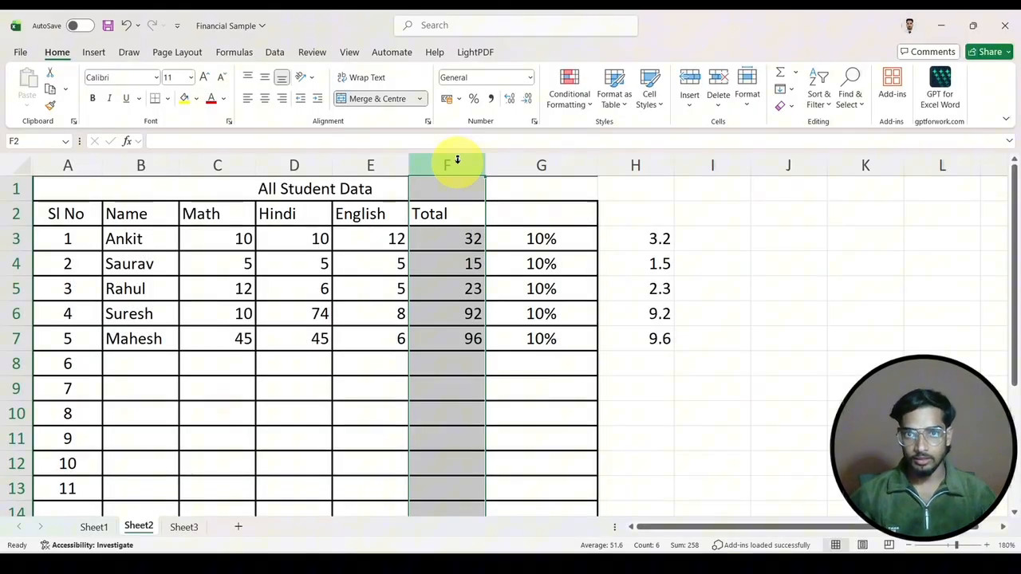
# Look over the functions offered by AutoSum without choosing one
pyautogui.click(572, 319)
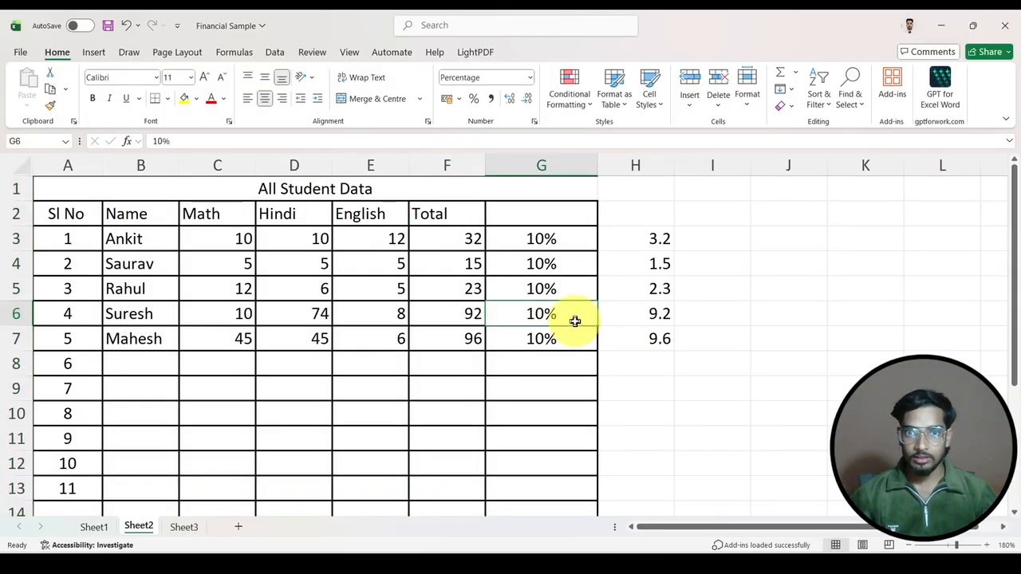
pyautogui.click(798, 73)
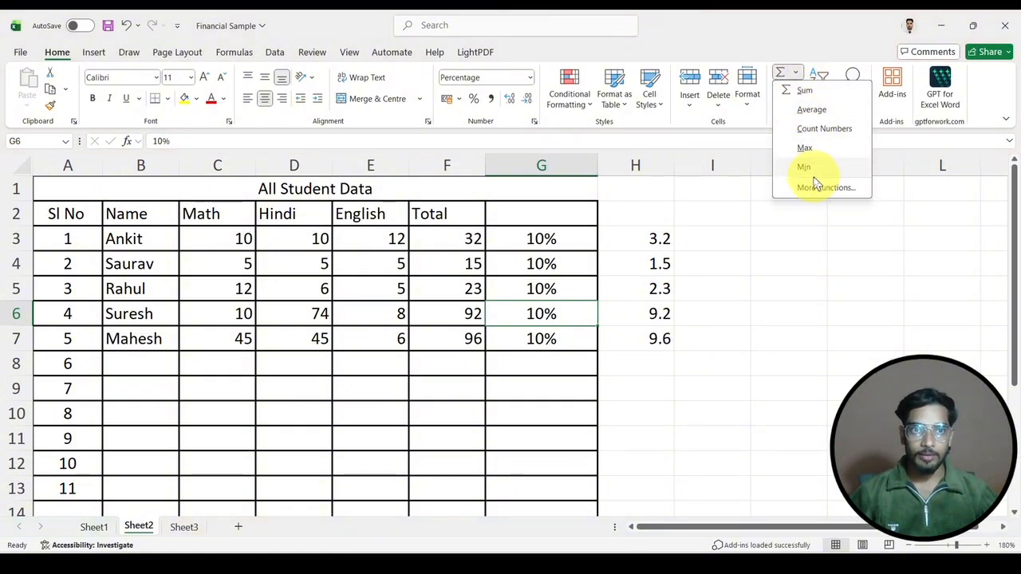
pyautogui.press('Escape')
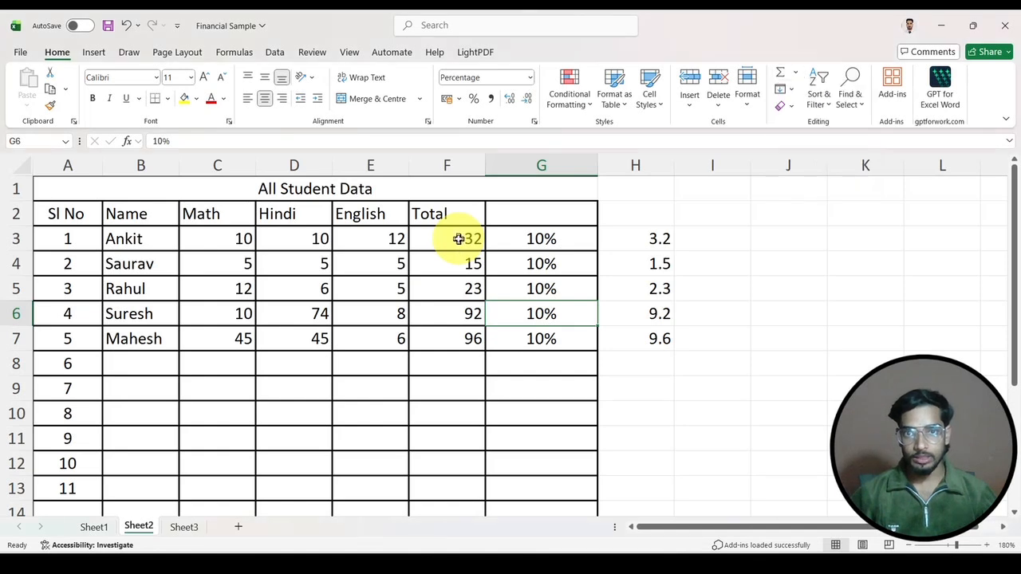
pyautogui.click(470, 237)
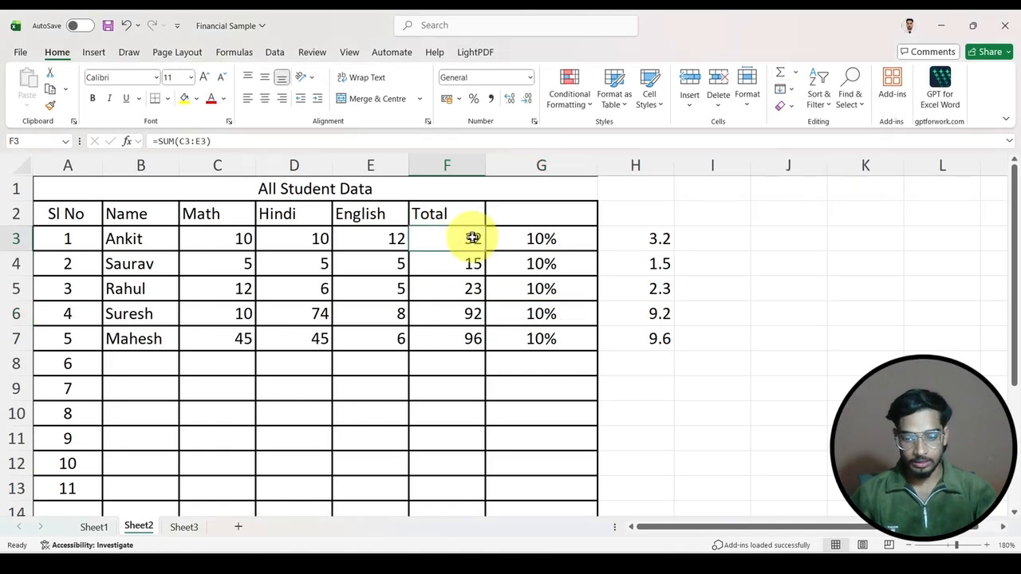
pyautogui.moveTo(473, 238); pyautogui.dragTo(463, 350)
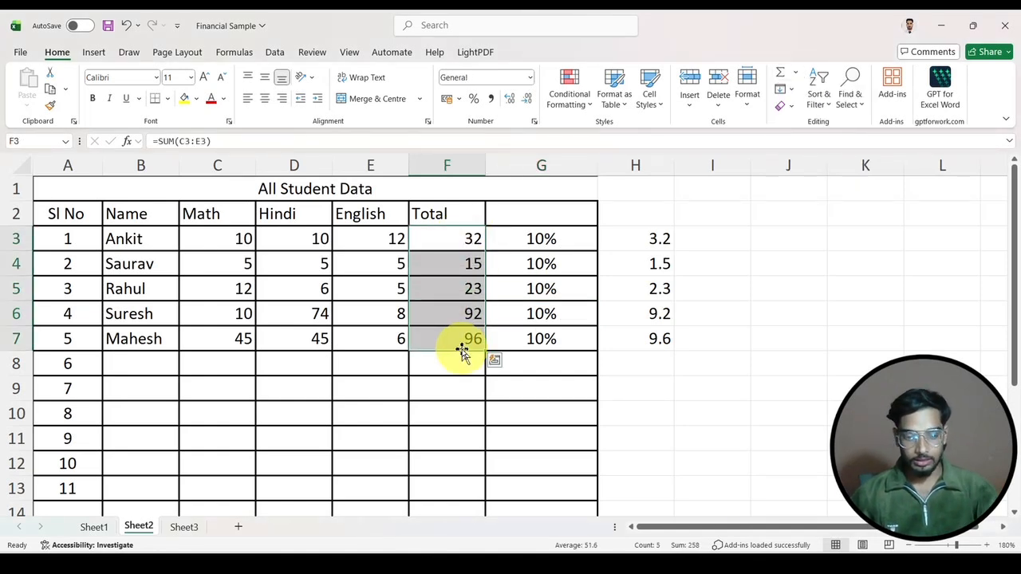
pyautogui.press('BackSpace')
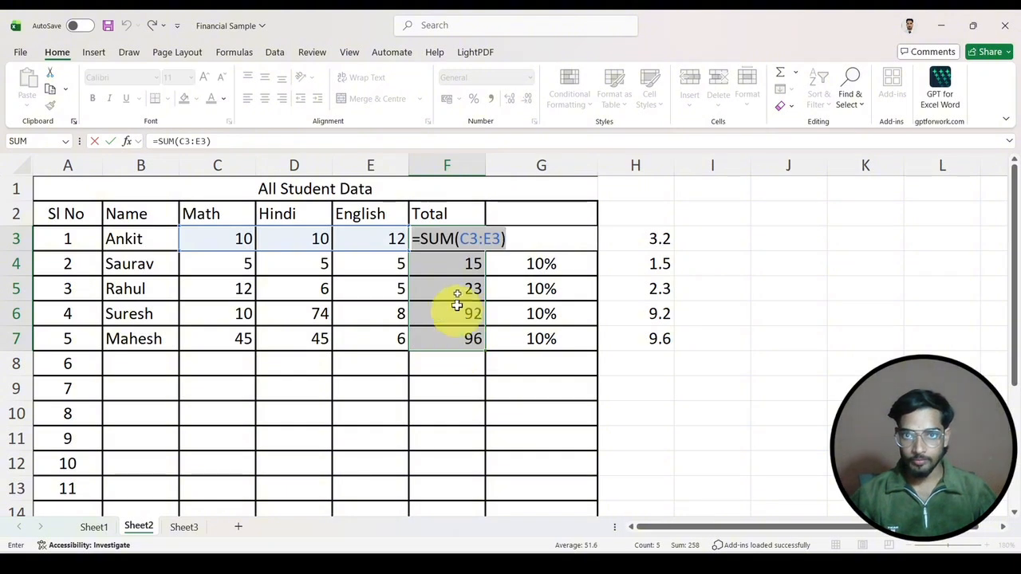
pyautogui.press('Return')
pyautogui.hotkey('ctrl', 'z')
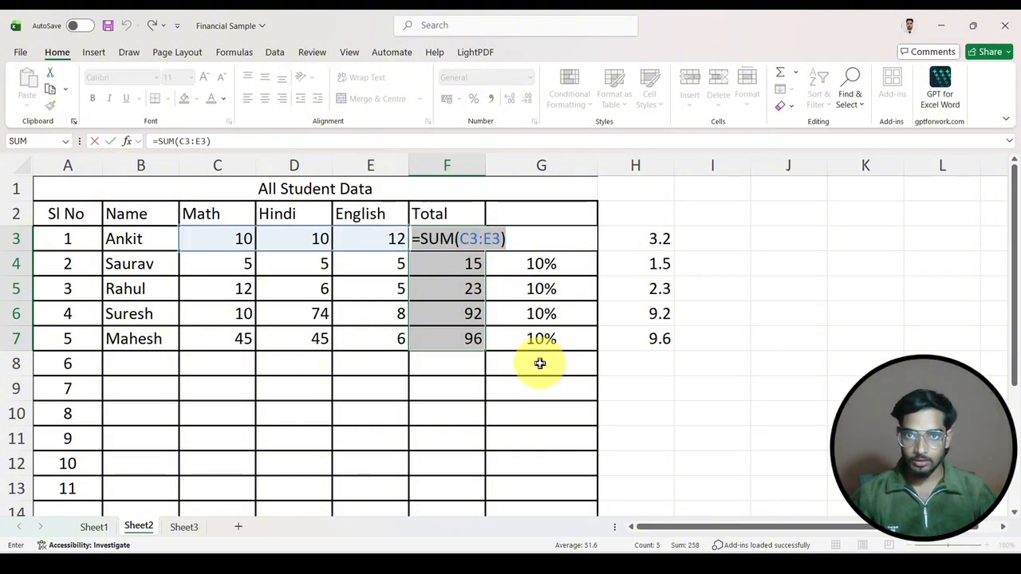
pyautogui.click(540, 364)
pyautogui.press('Return')
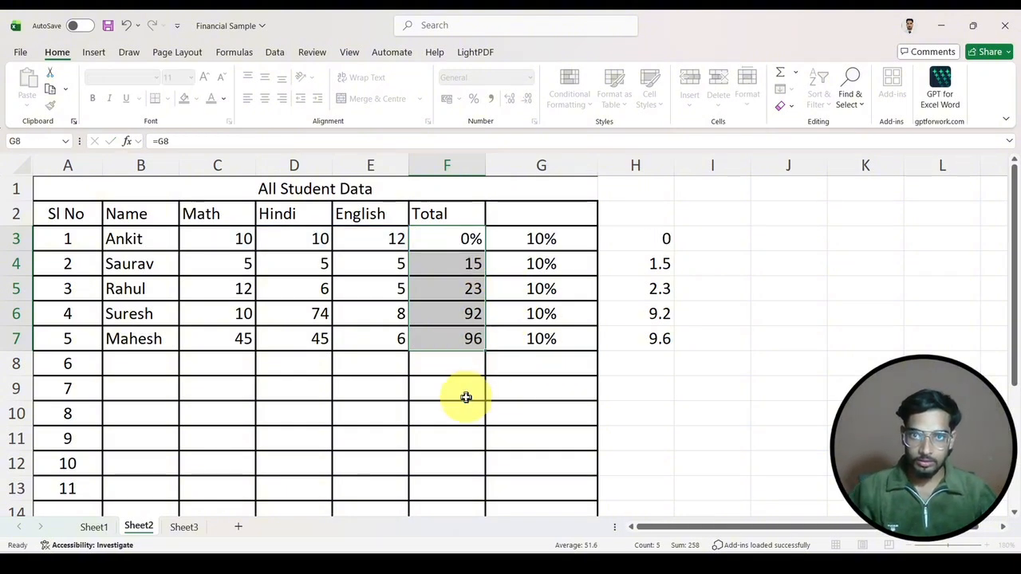
# Clear the contents of the Total cells F3:F7
pyautogui.moveTo(471, 240); pyautogui.dragTo(468, 341)
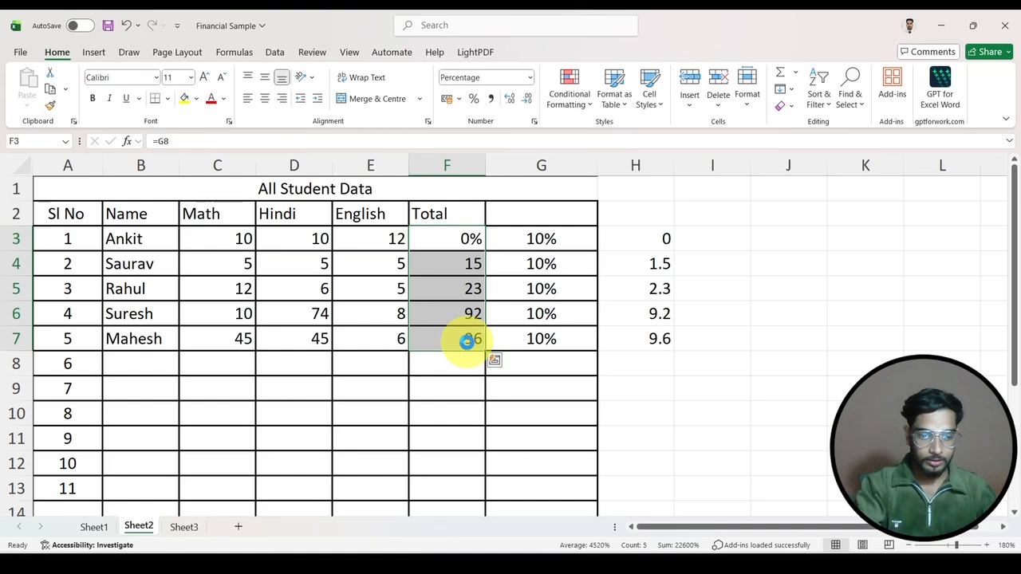
pyautogui.press('Delete')
pyautogui.click(633, 413)
# Insert an AutoSum of C3:E3 in cell F3 and change its function to MAX
pyautogui.click(456, 242)
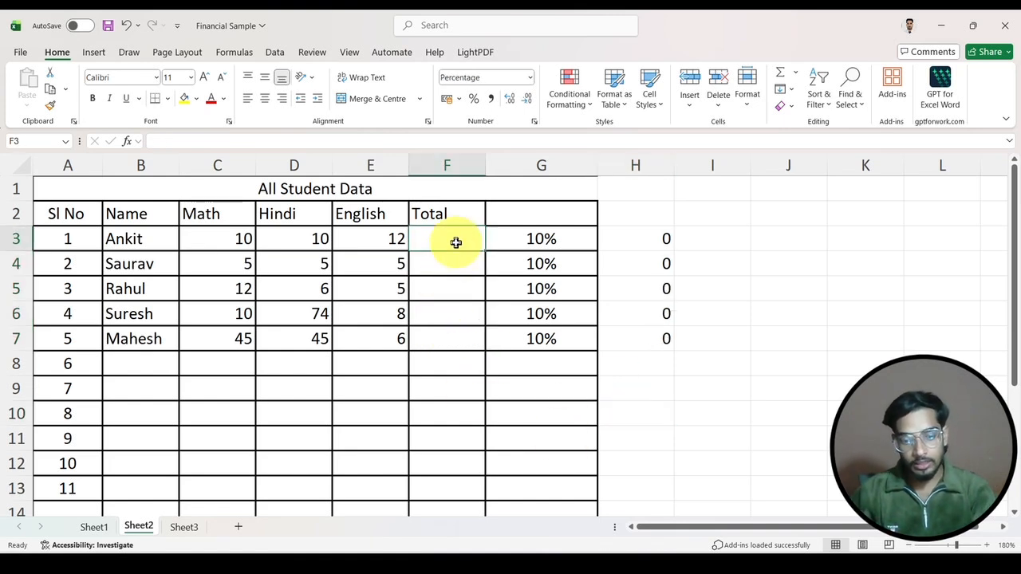
pyautogui.hotkey('alt', '=')
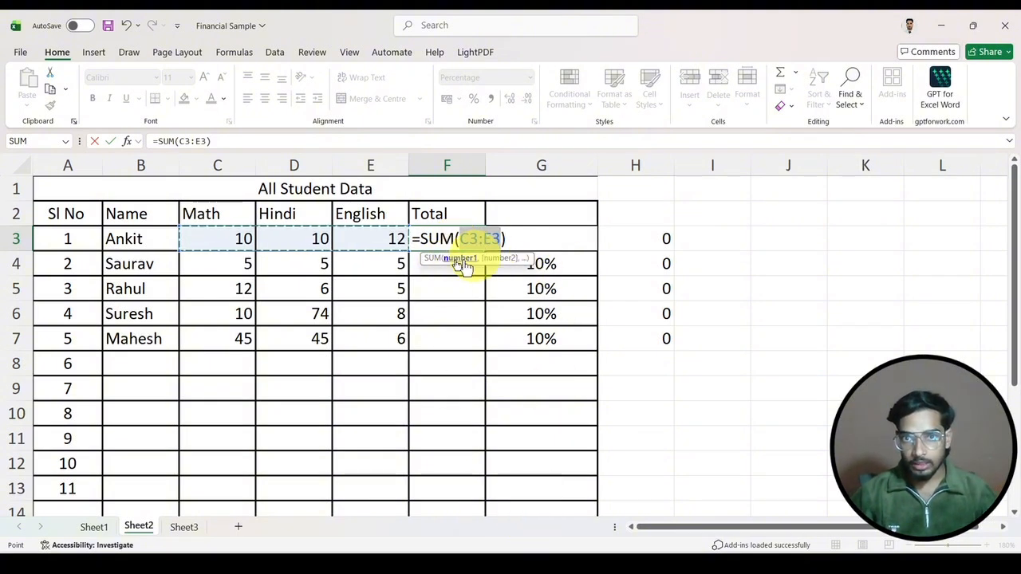
pyautogui.click(455, 239)
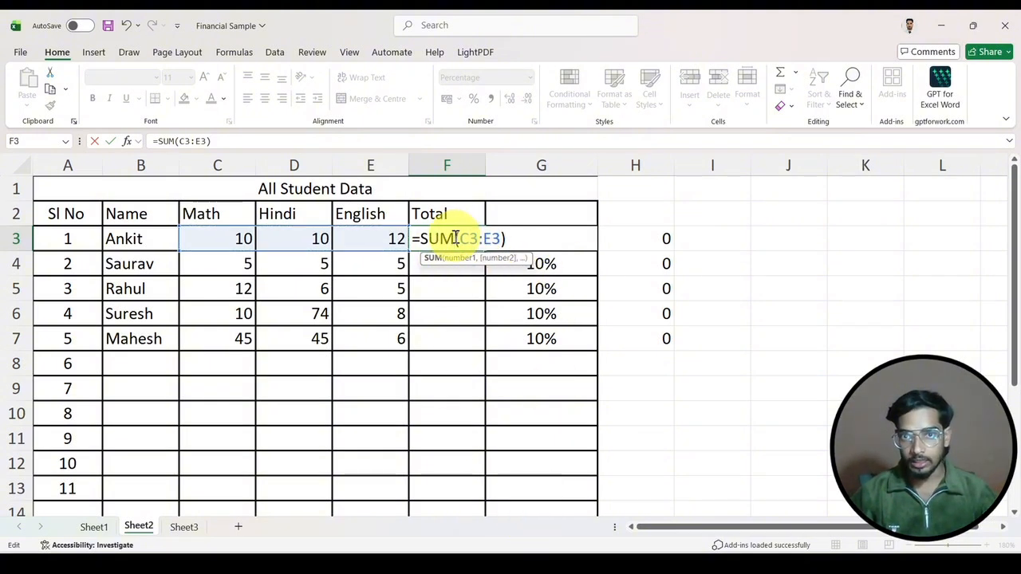
pyautogui.press('BackSpace')
pyautogui.press('BackSpace')
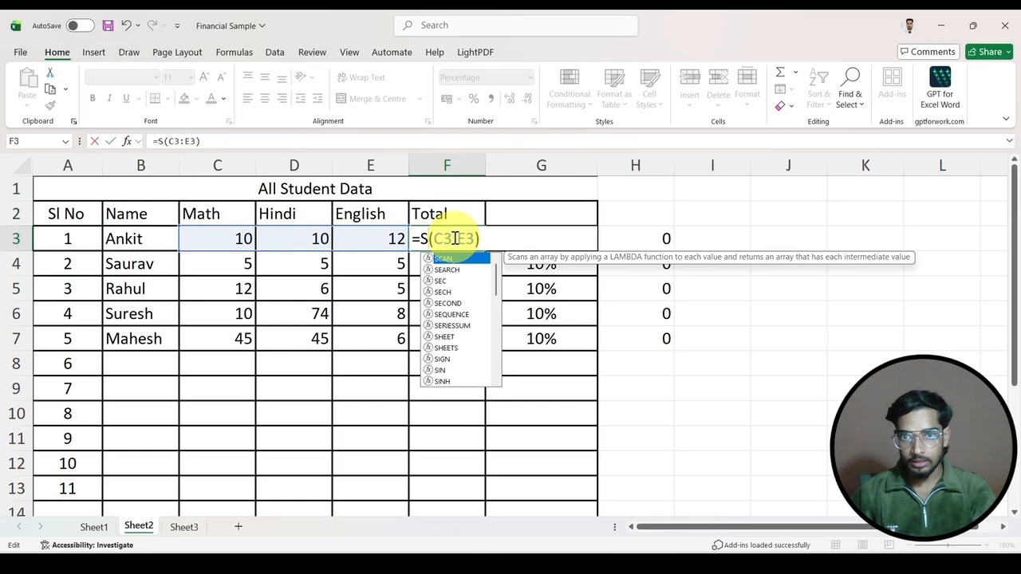
pyautogui.press('BackSpace')
pyautogui.write('Ma')
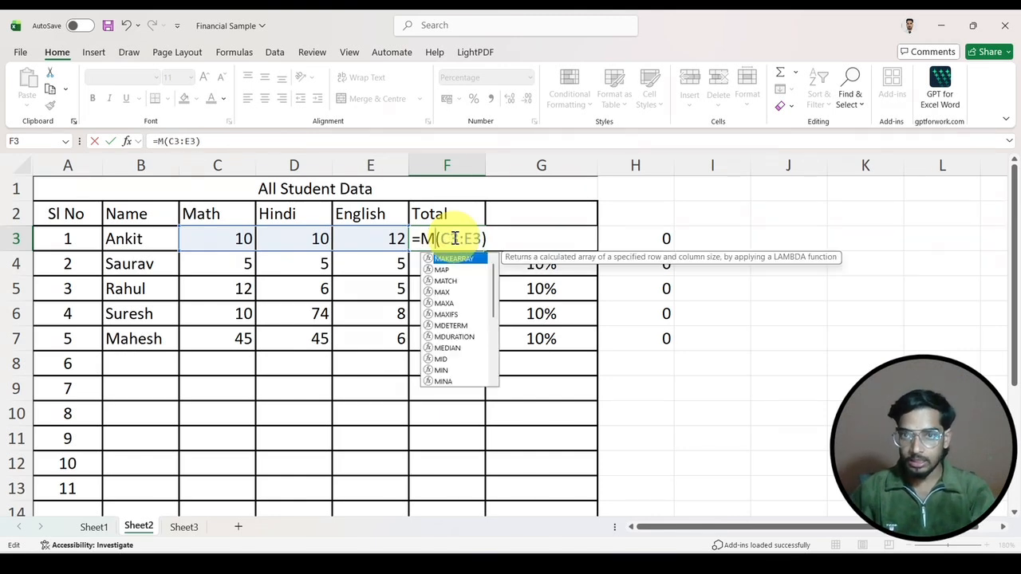
pyautogui.write('z')
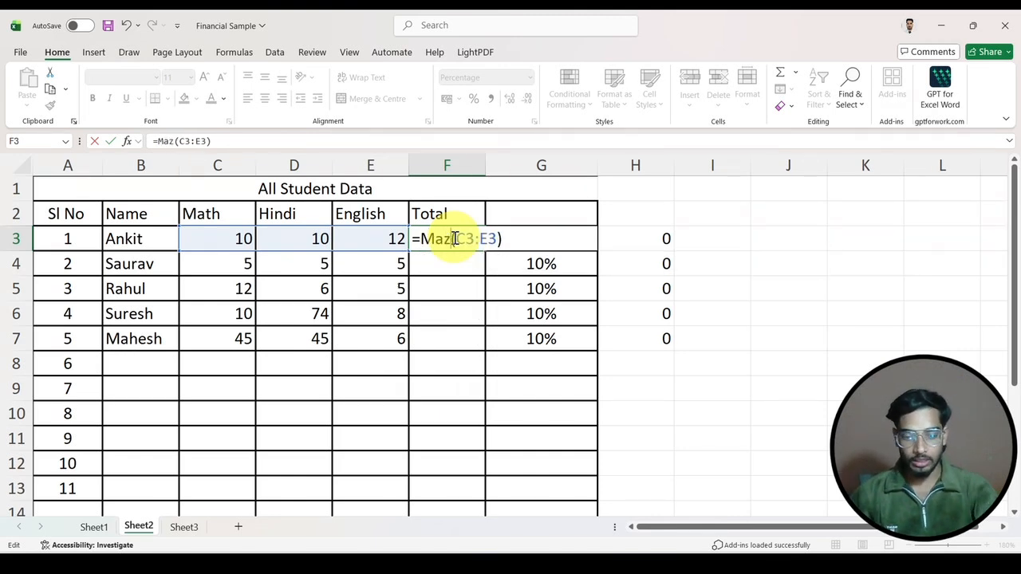
pyautogui.press('BackSpace')
pyautogui.write('x')
pyautogui.hotkey('ctrl', 'Return')
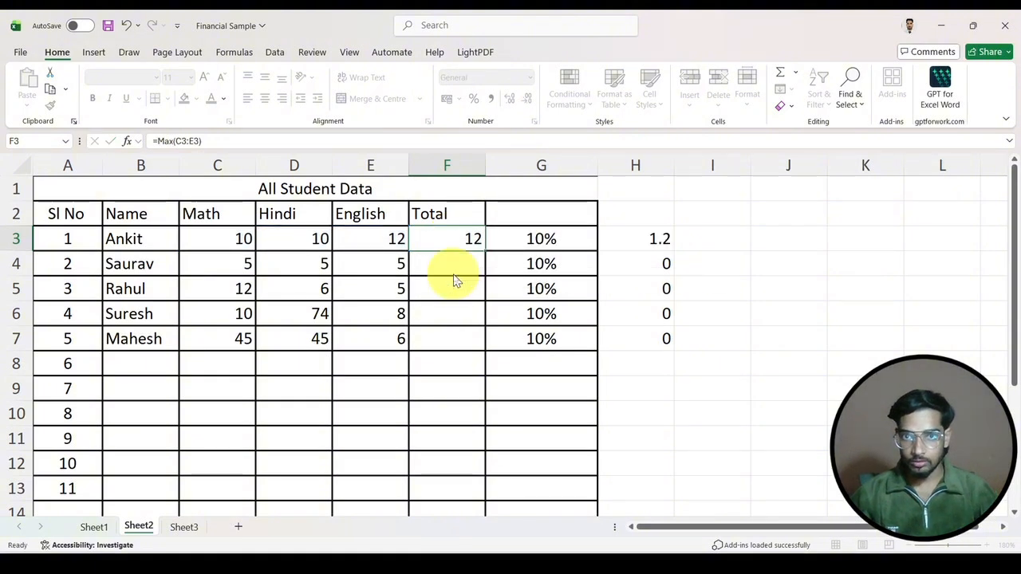
# Fill the MAX formula from F3 down the Total column to F7
pyautogui.click(453, 275)
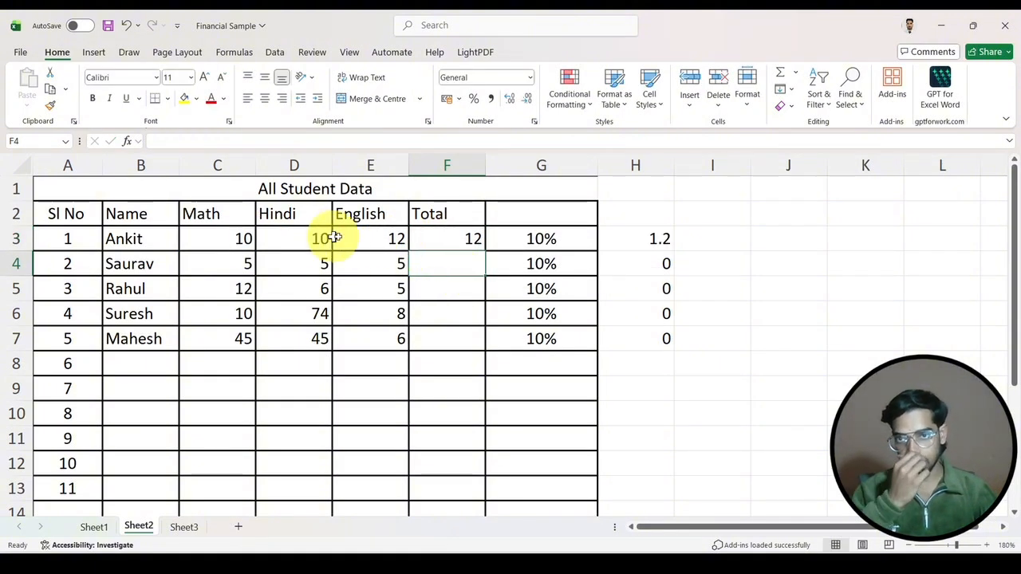
pyautogui.click(455, 239)
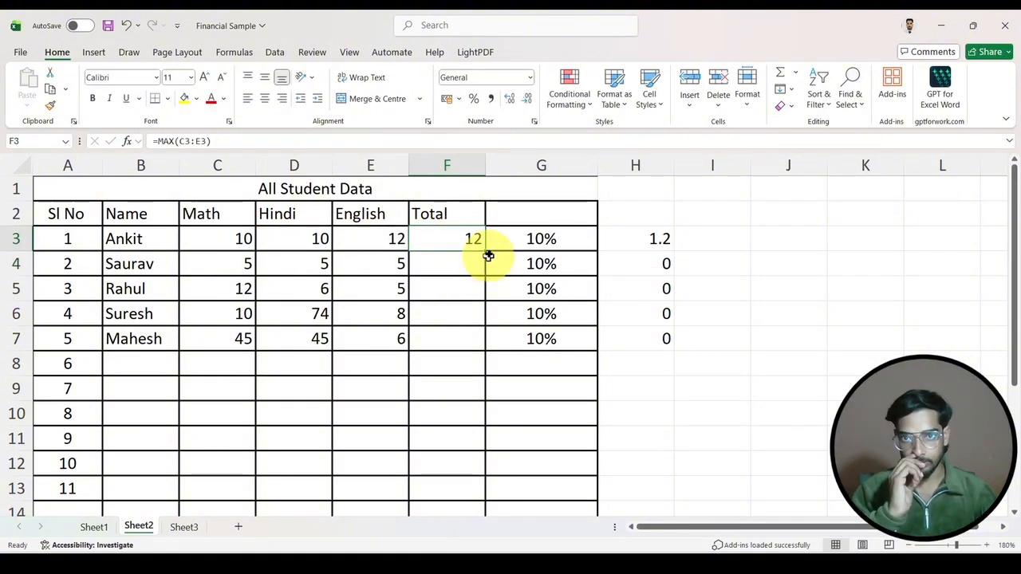
pyautogui.moveTo(484, 250); pyautogui.dragTo(474, 352)
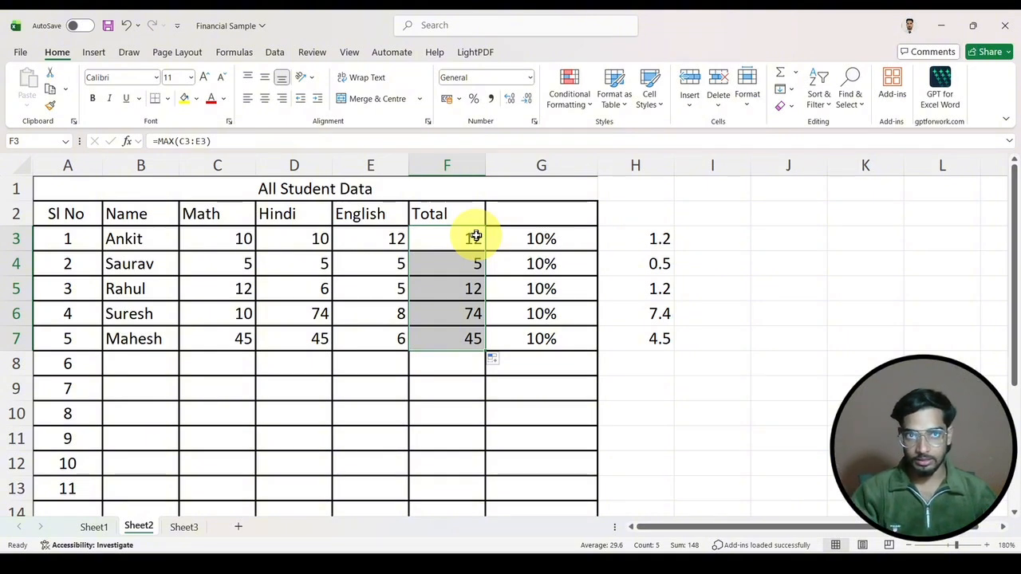
# Look over the Find & Select options without choosing one
pyautogui.click(866, 116)
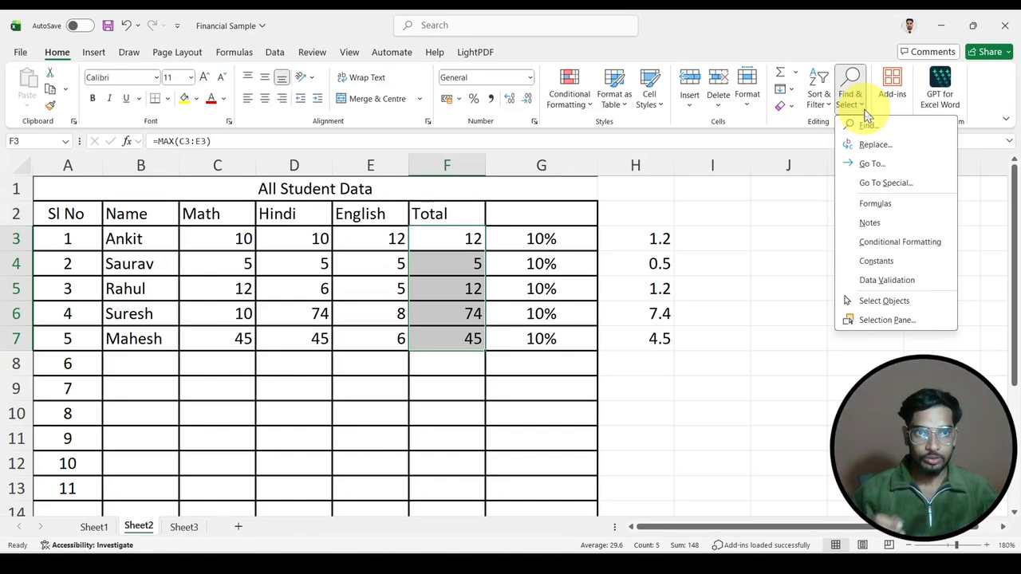
pyautogui.click(866, 112)
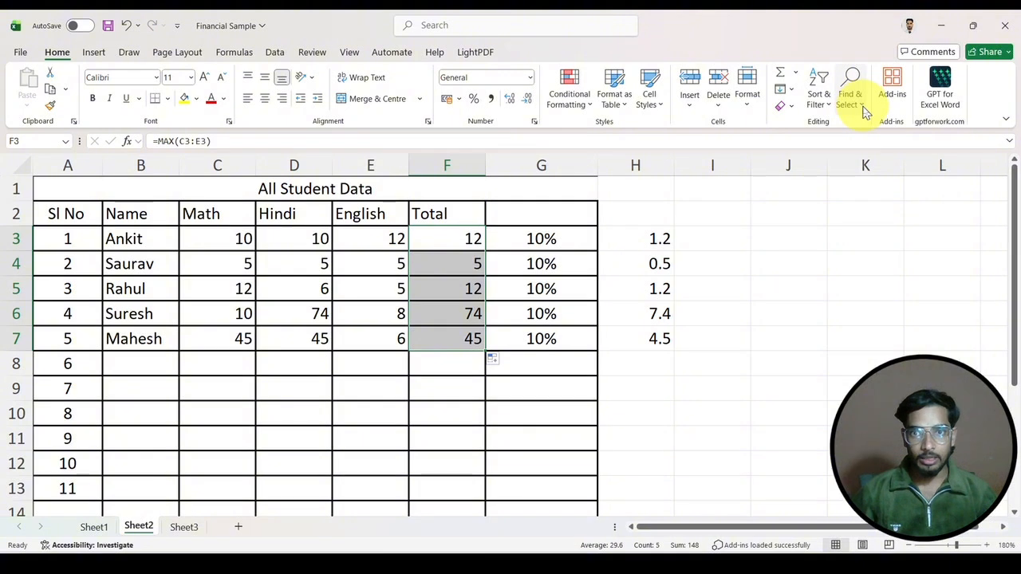
pyautogui.click(866, 111)
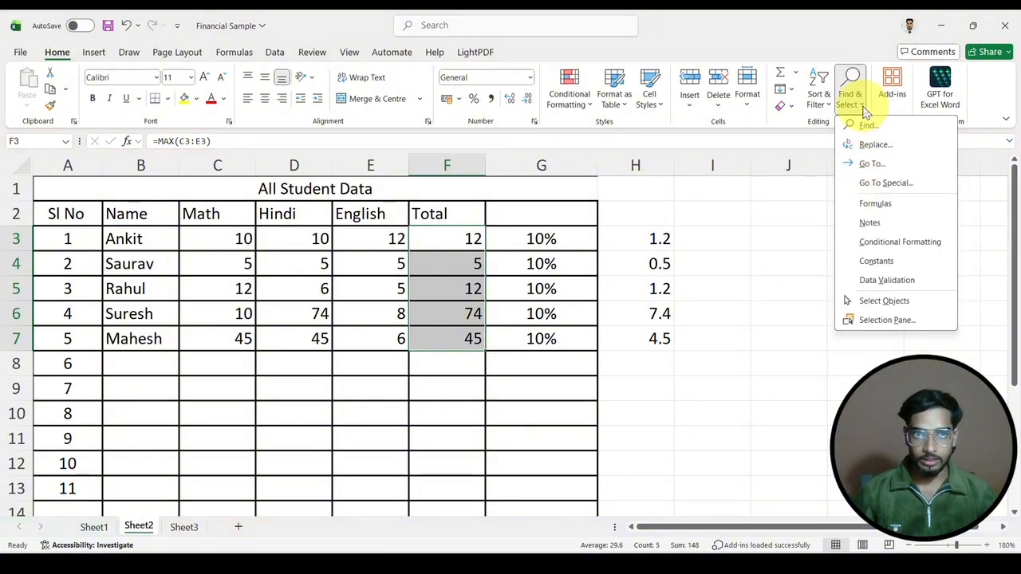
pyautogui.click(866, 112)
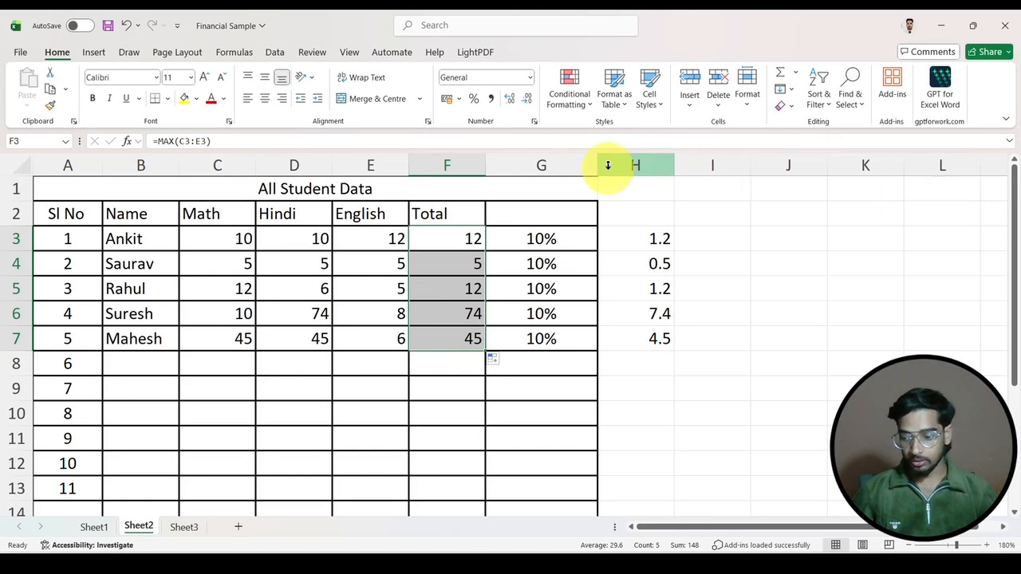
# Search Sheet2 for the first student's name with Find, going to the next match, and close the search dialog
pyautogui.hotkey('ctrl', 'f')
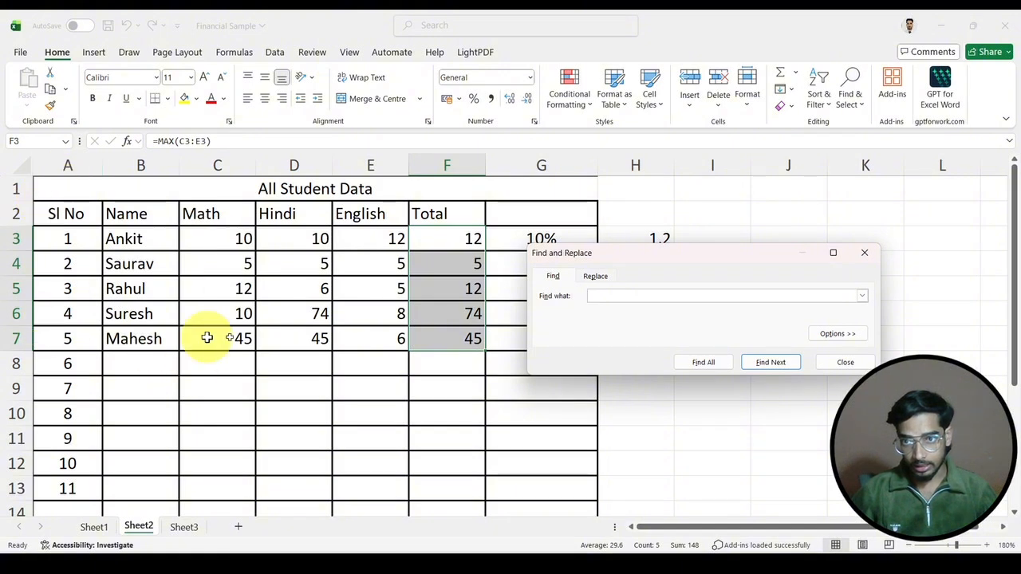
pyautogui.scroll(-3, 297, 333)
pyautogui.scroll(-15, 296, 333)
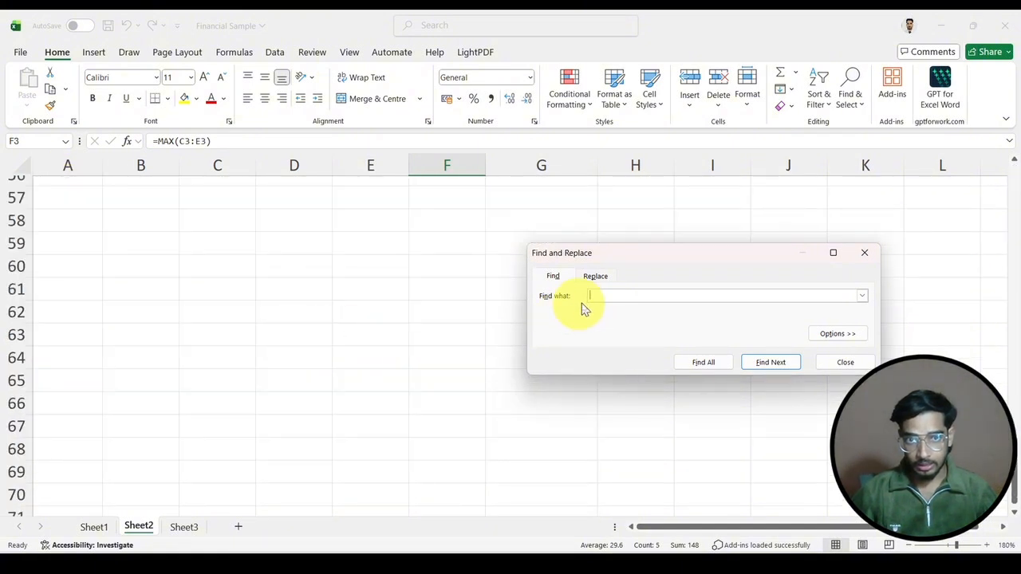
pyautogui.write('Anki')
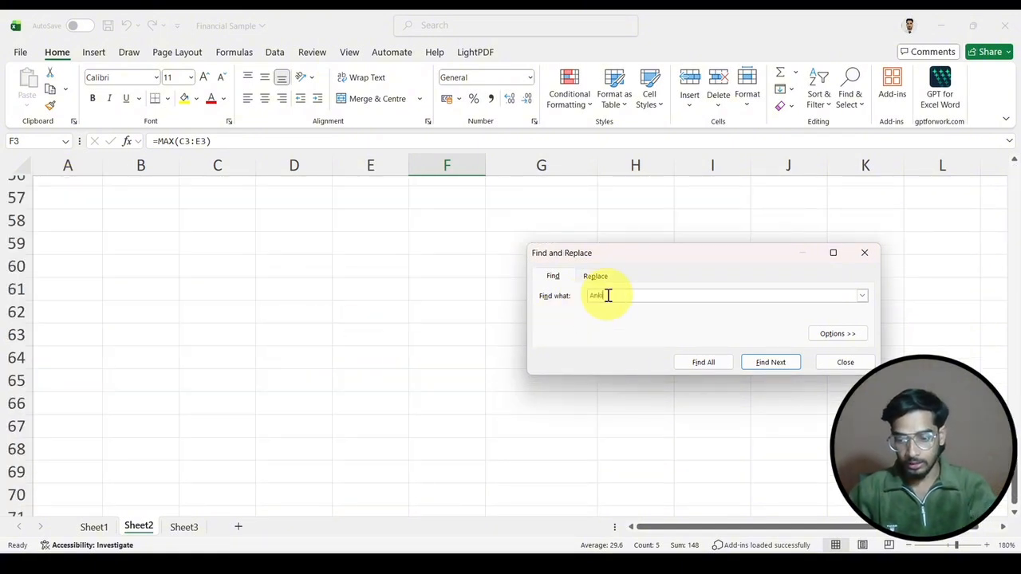
pyautogui.write('t')
pyautogui.click(771, 362)
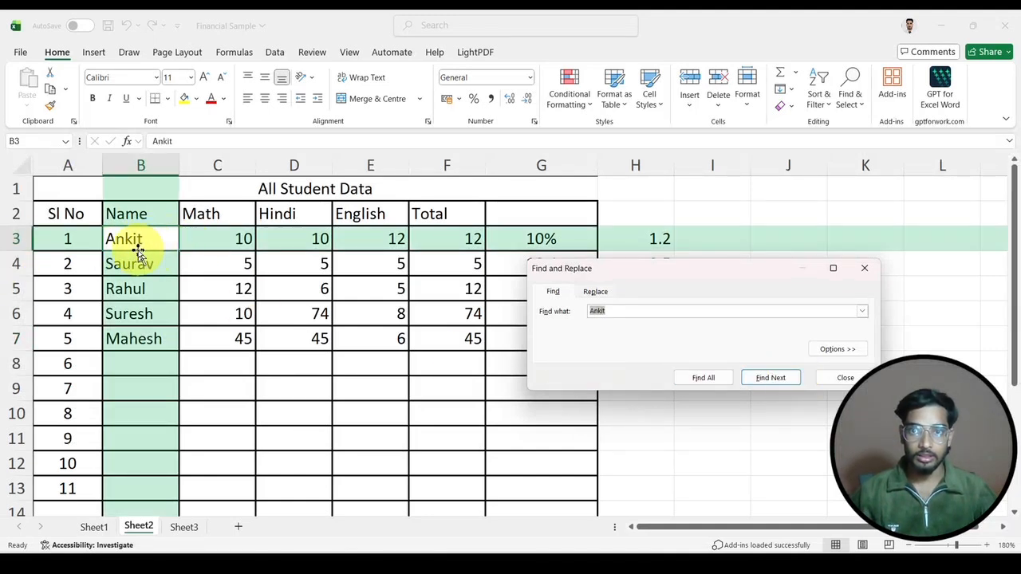
pyautogui.click(843, 378)
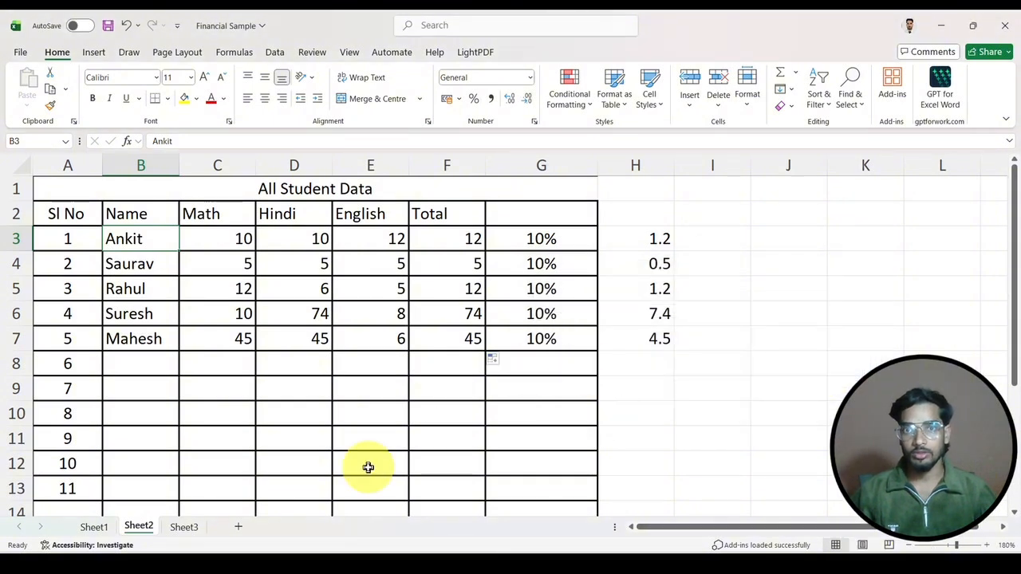
# Browse the installed and popular add-ins without adding any, and close the list
pyautogui.click(903, 94)
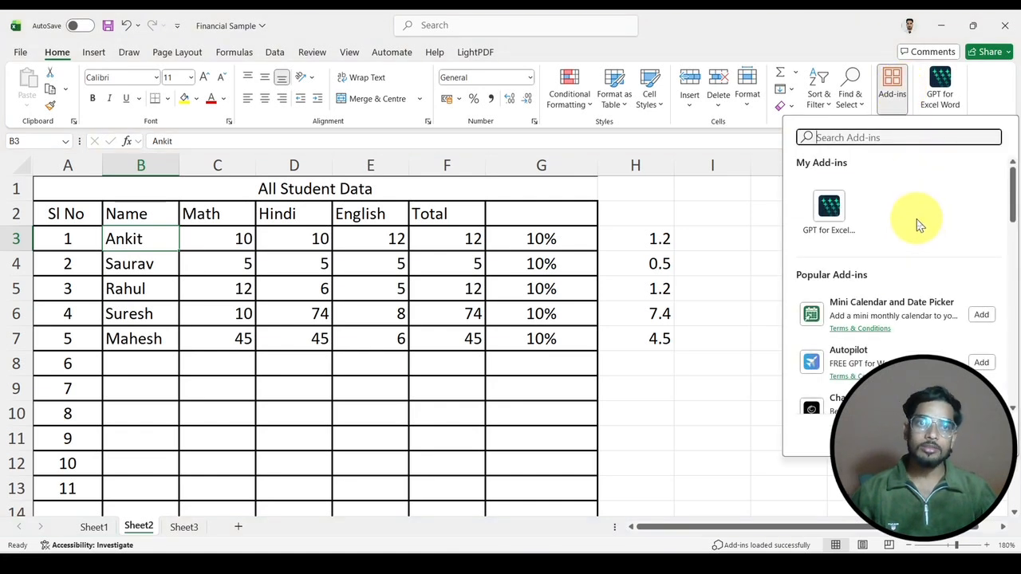
pyautogui.scroll(-1, 920, 220)
pyautogui.scroll(-3, 919, 225)
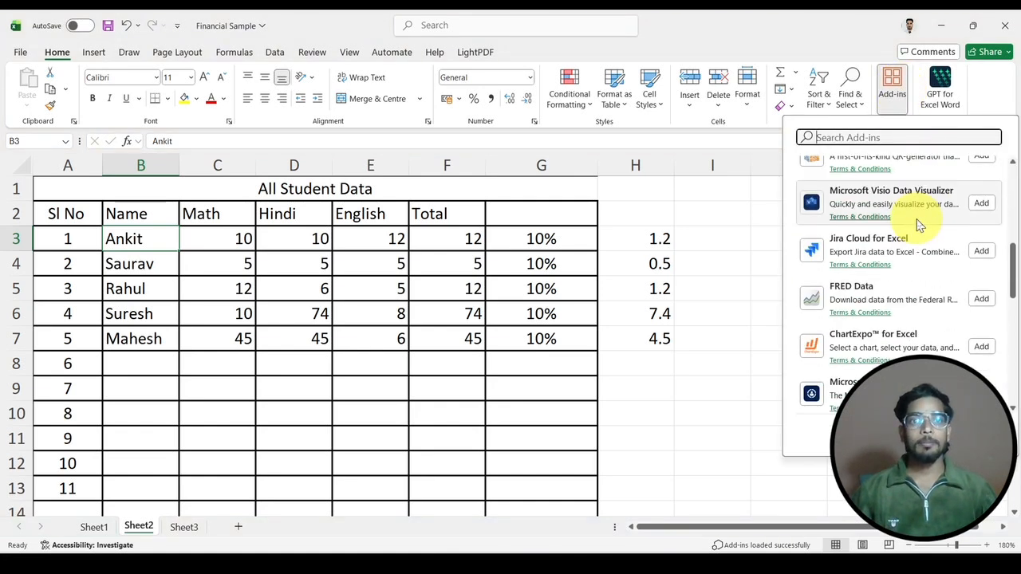
pyautogui.scroll(5, 920, 225)
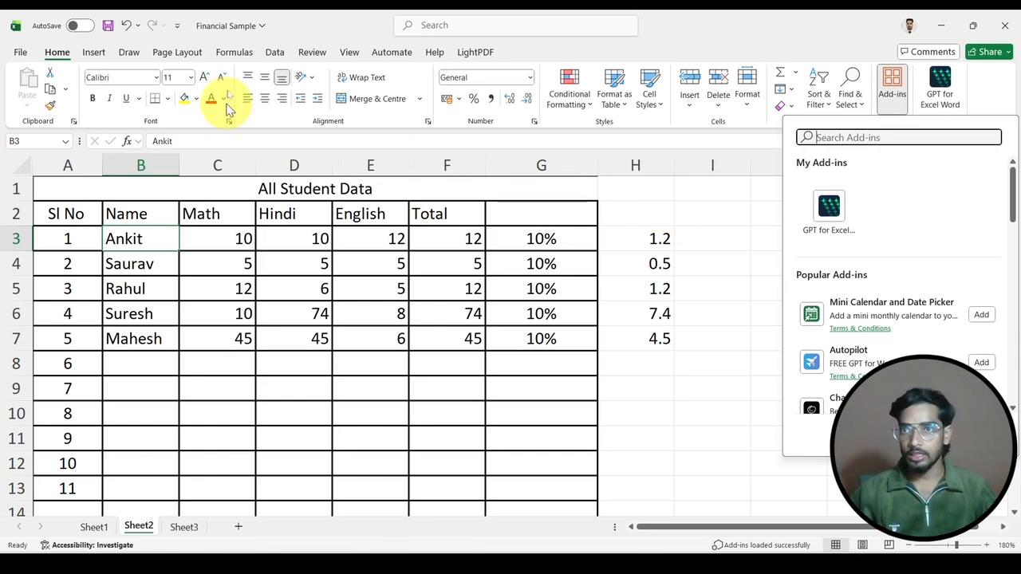
pyautogui.click(772, 134)
pyautogui.click(773, 134)
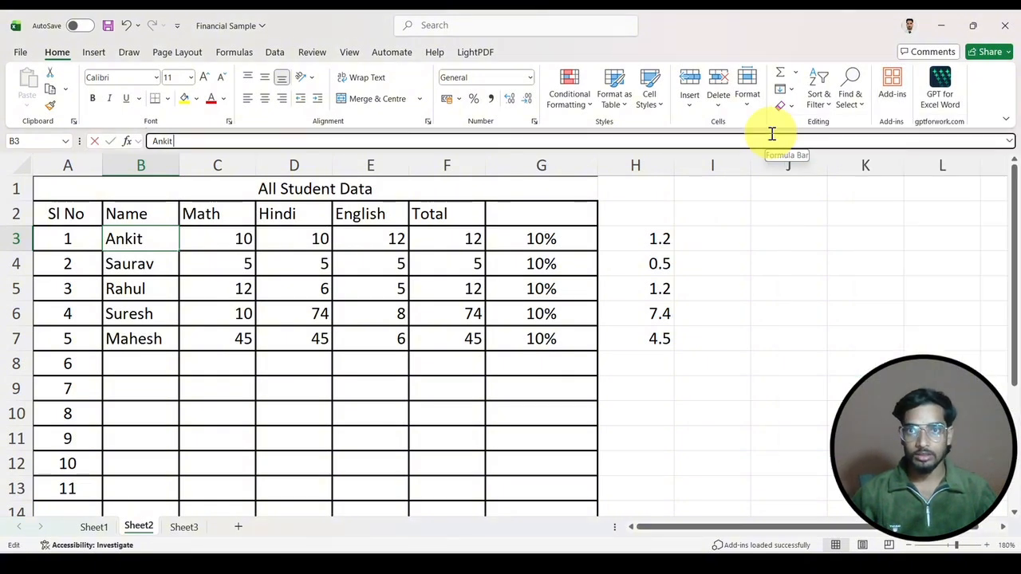
pyautogui.click(91, 54)
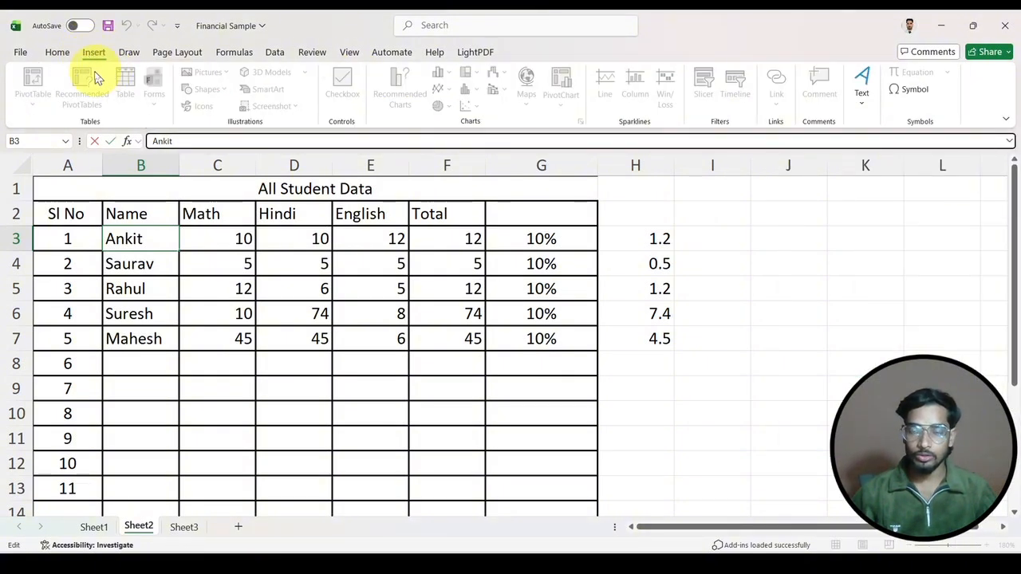
pyautogui.click(56, 52)
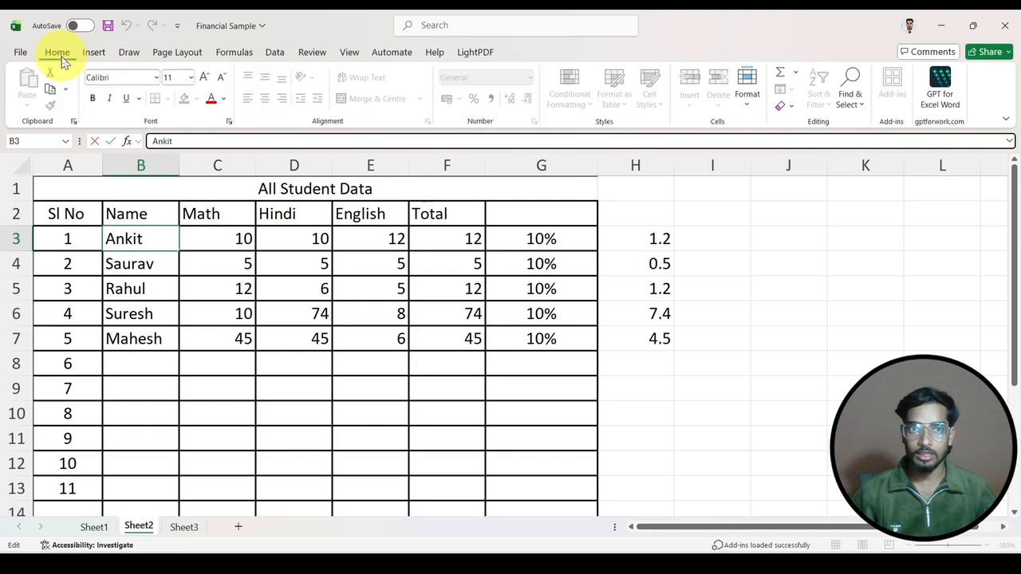